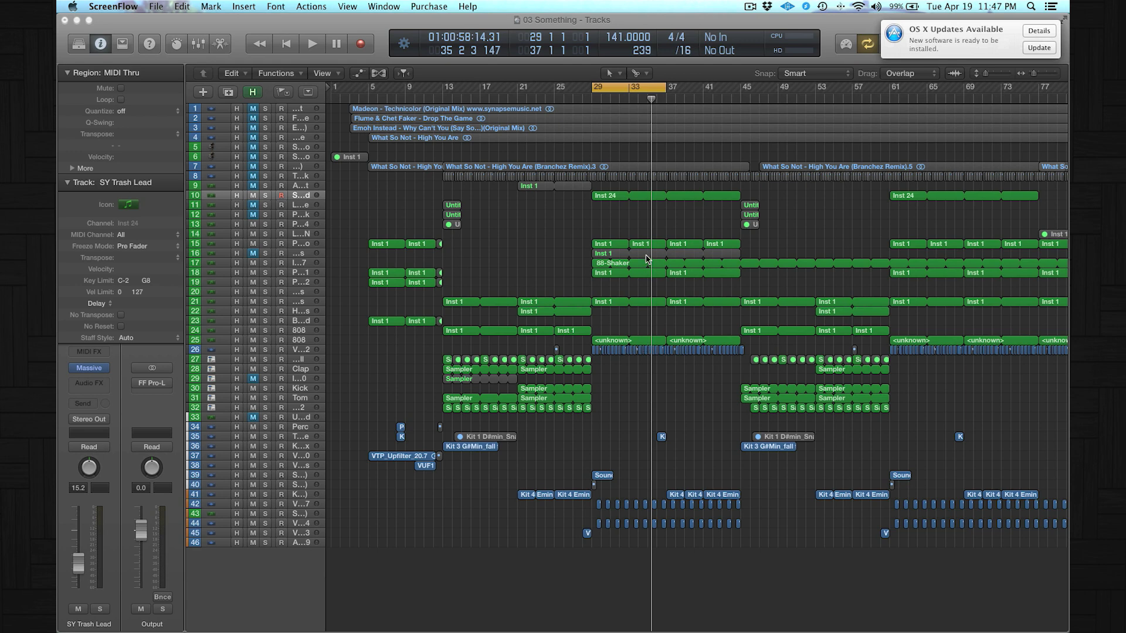
# Play from bar 29 and widen the track headers to show full track names.
pyautogui.click(596, 245)
pyautogui.hotkey('shift', 'space')
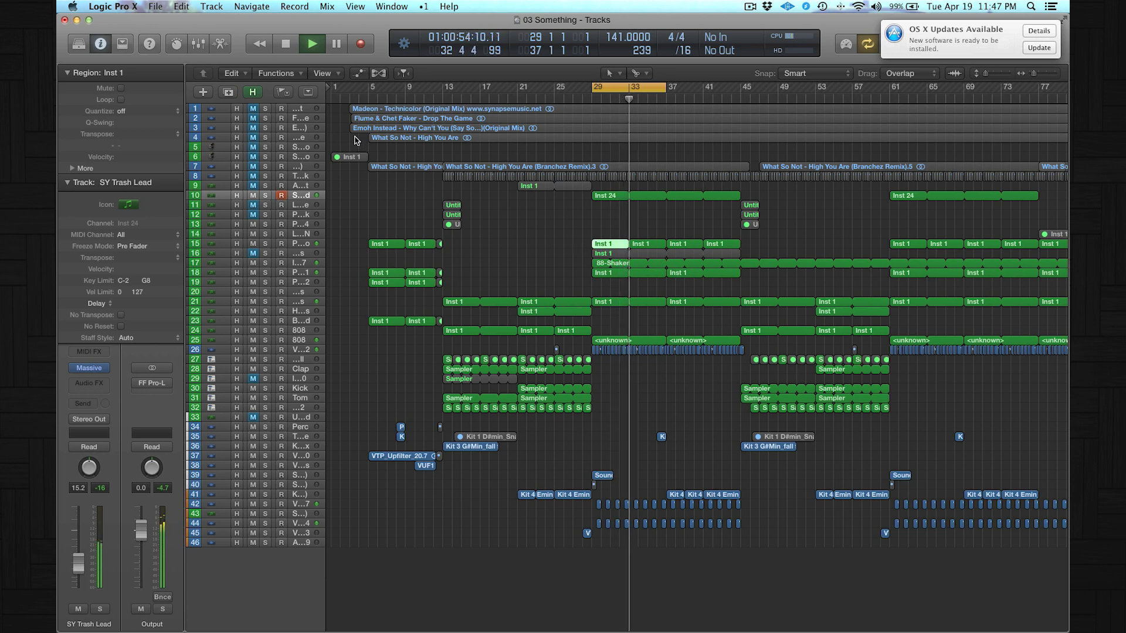
pyautogui.moveTo(326, 104); pyautogui.dragTo(385, 105)
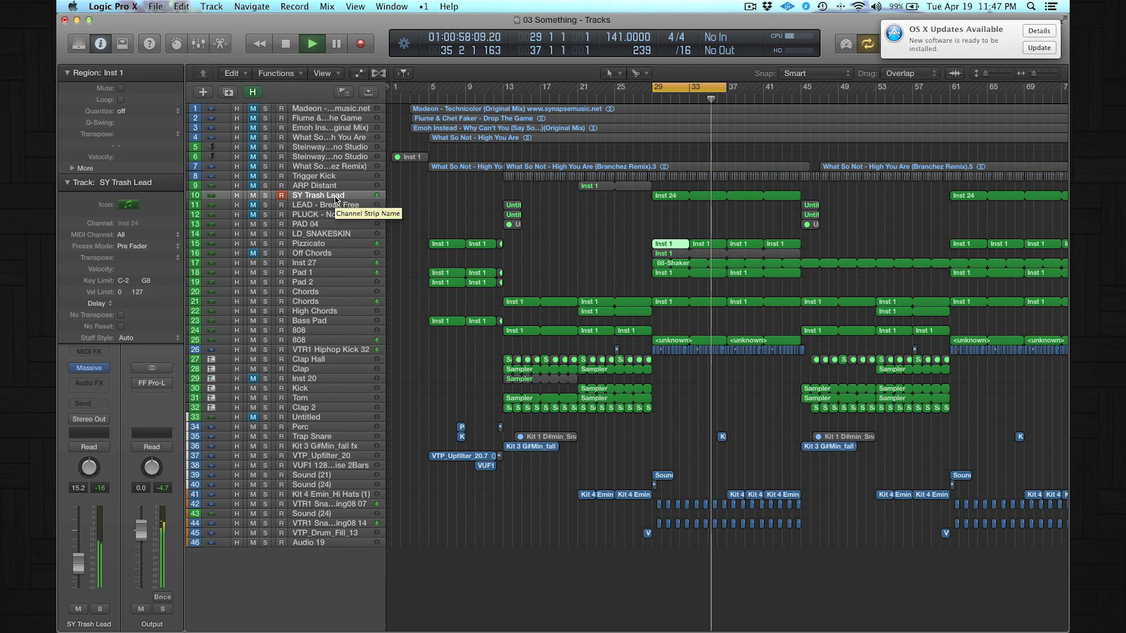
pyautogui.press('space')
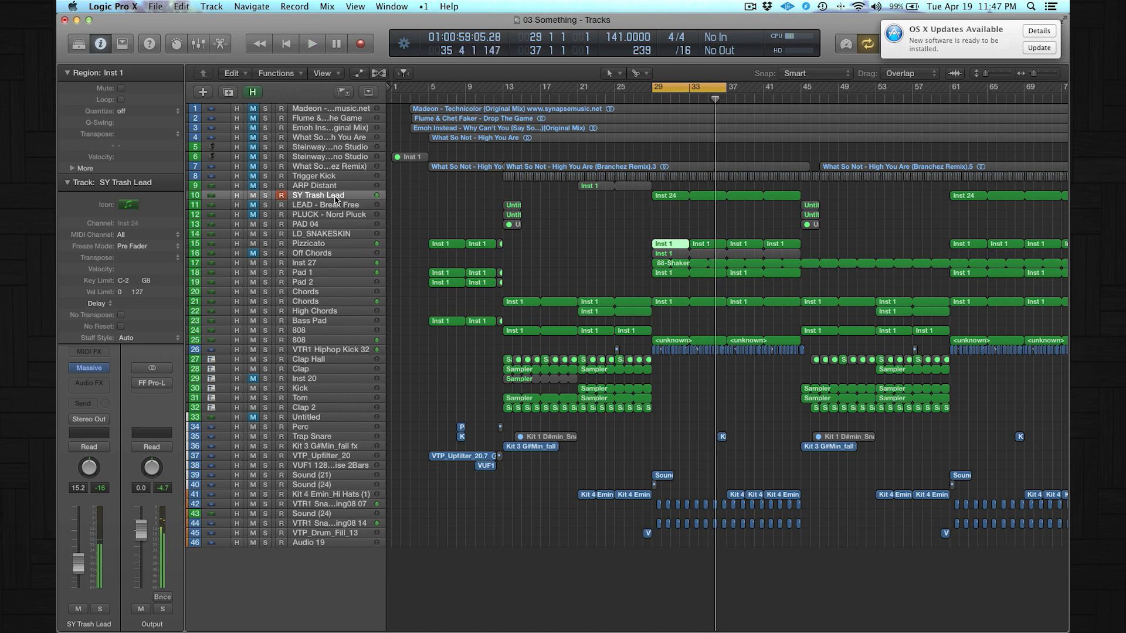
# Solo SY Trash Lead, collapse its inspector track details, and audition it.
pyautogui.click(267, 196)
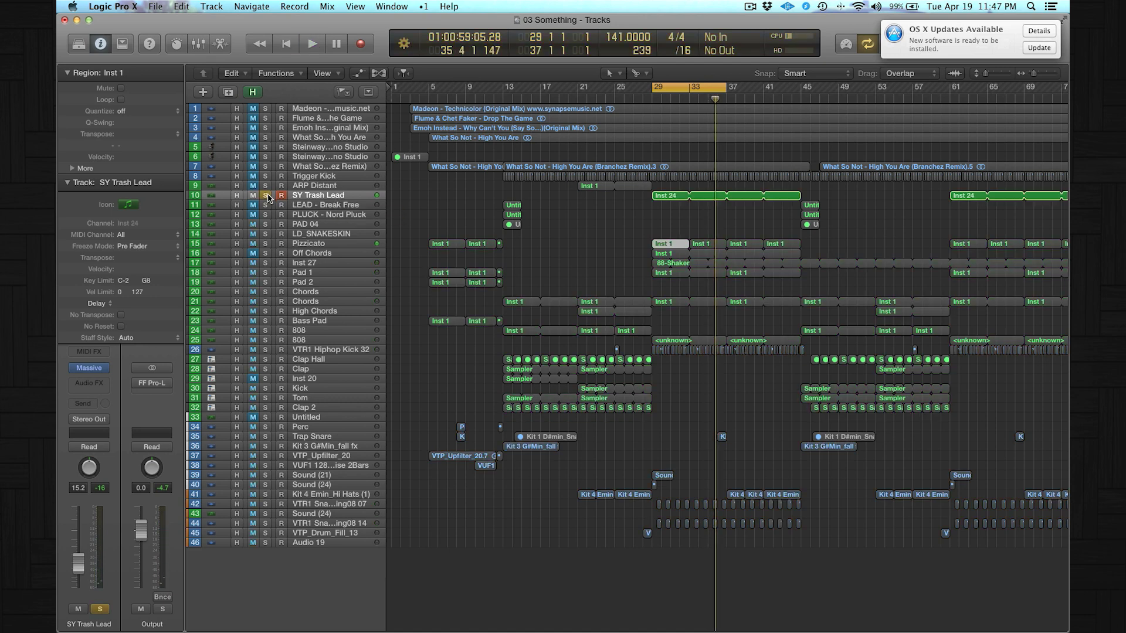
pyautogui.click(68, 183)
pyautogui.press('space')
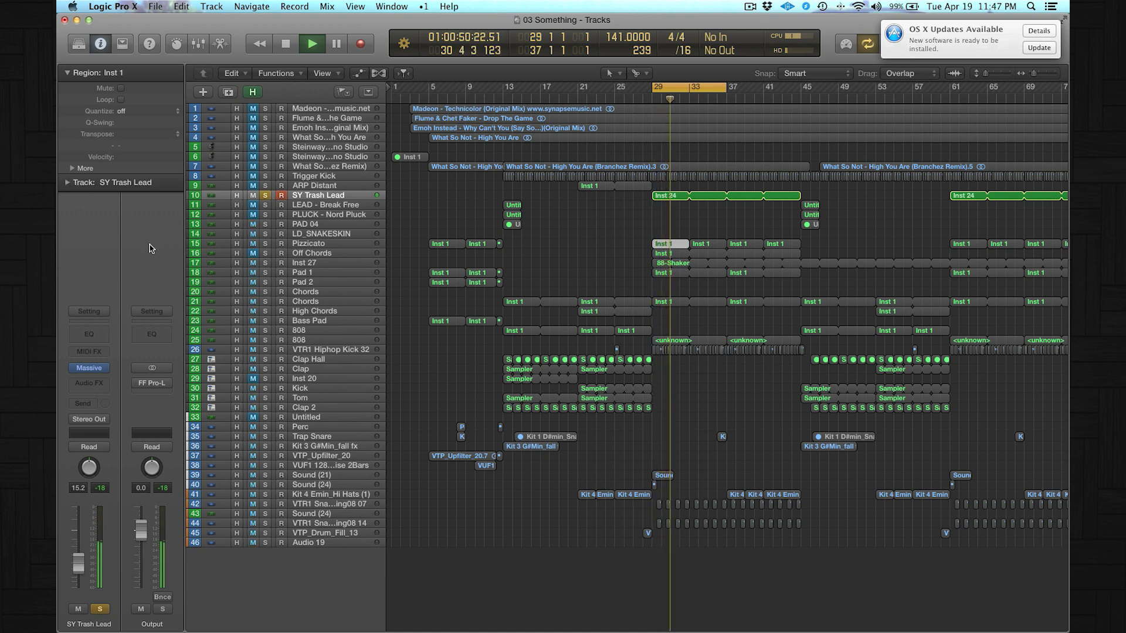
pyautogui.press('space')
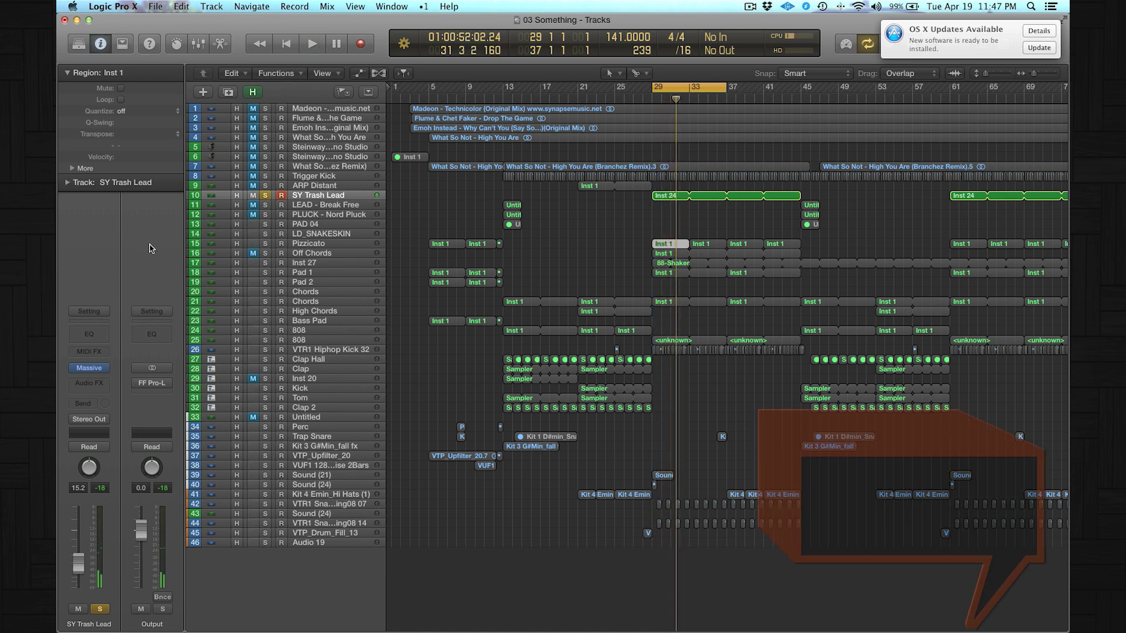
pyautogui.click(107, 310)
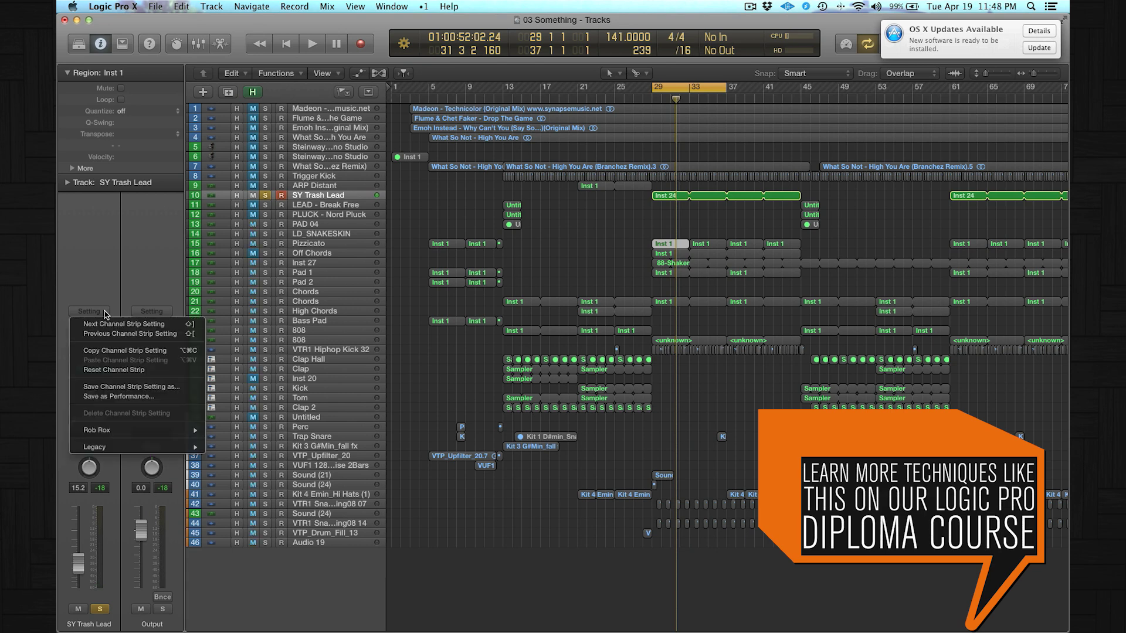
# Save the lead's channel strip setting in the Rob Rox folder as 'Synth Lead'.
pyautogui.click(128, 387)
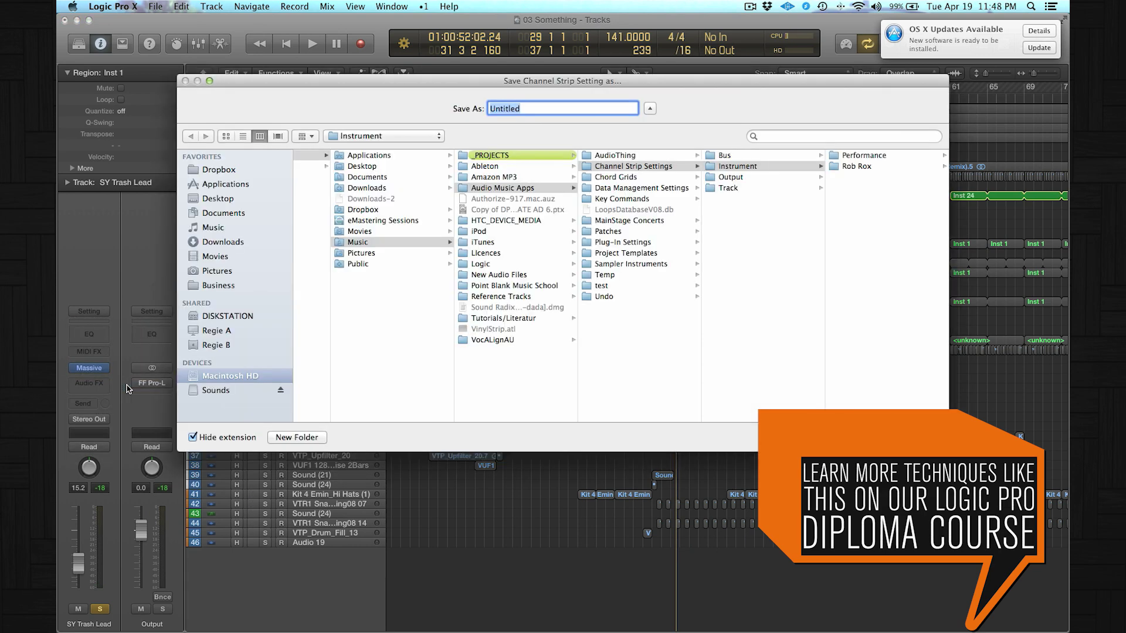
pyautogui.click(854, 166)
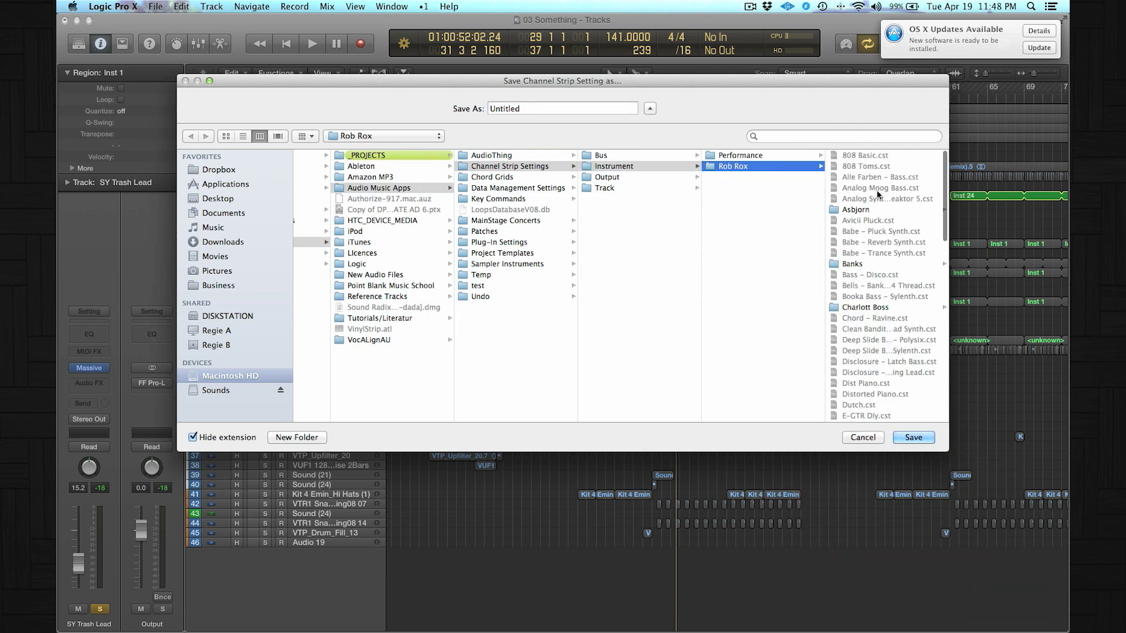
pyautogui.scroll(-10, 875, 305)
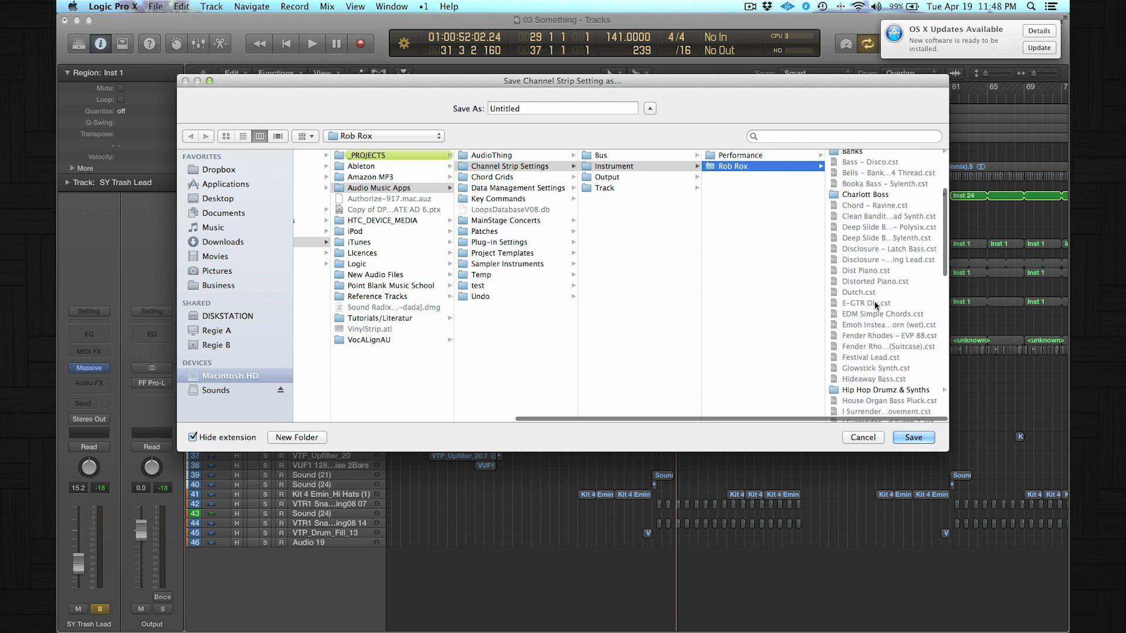
pyautogui.scroll(10, 875, 305)
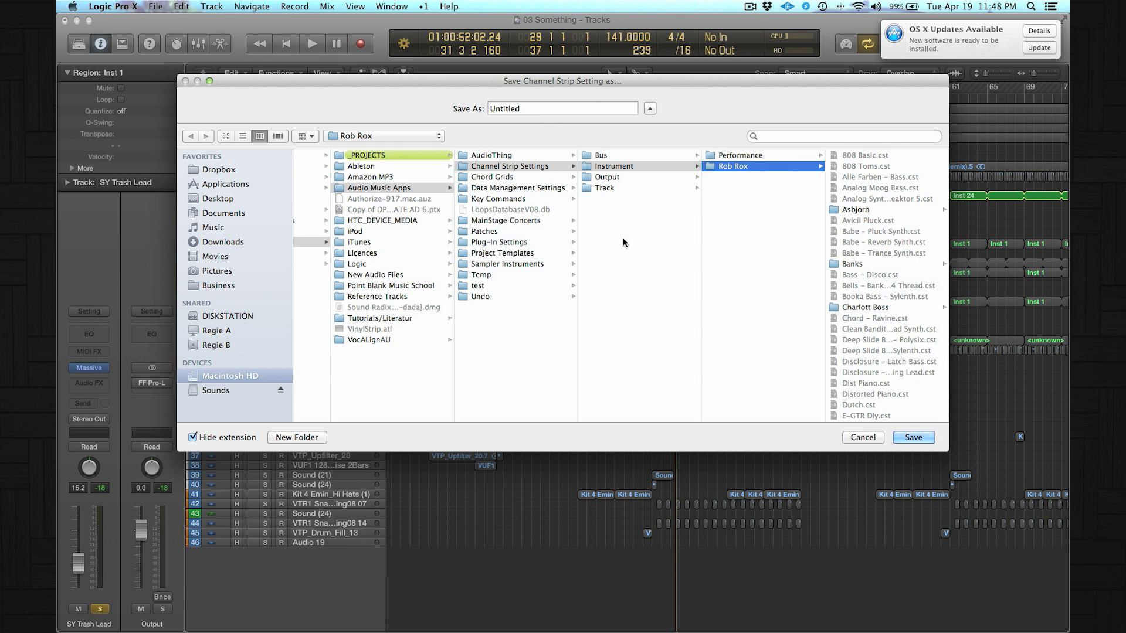
pyautogui.press('Tab')
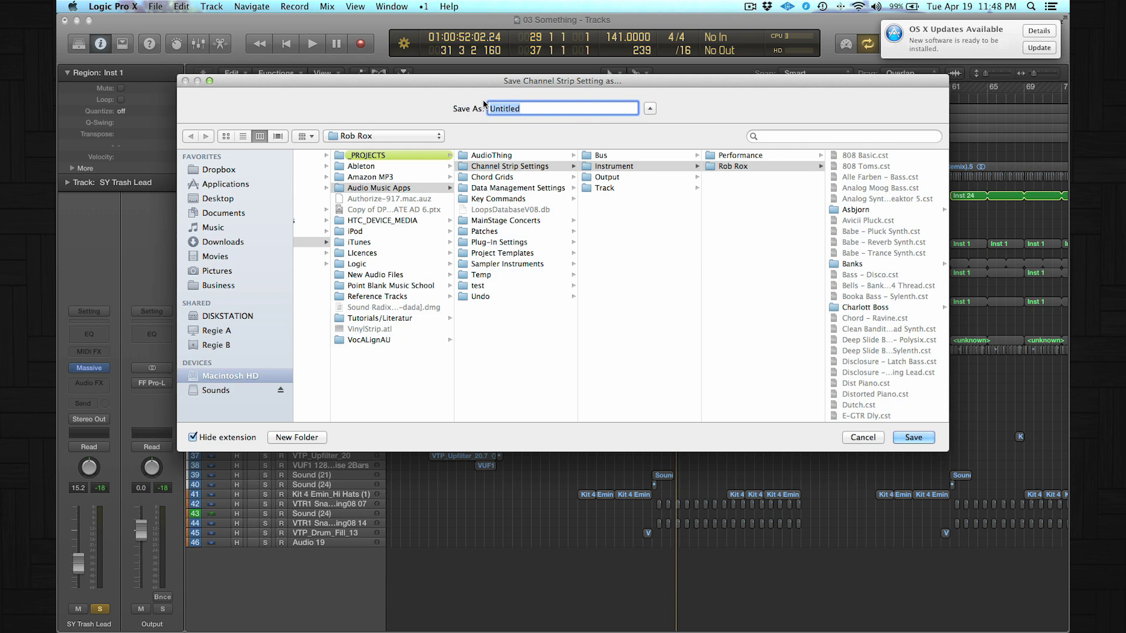
pyautogui.write('Synth Lead')
pyautogui.press('Return')
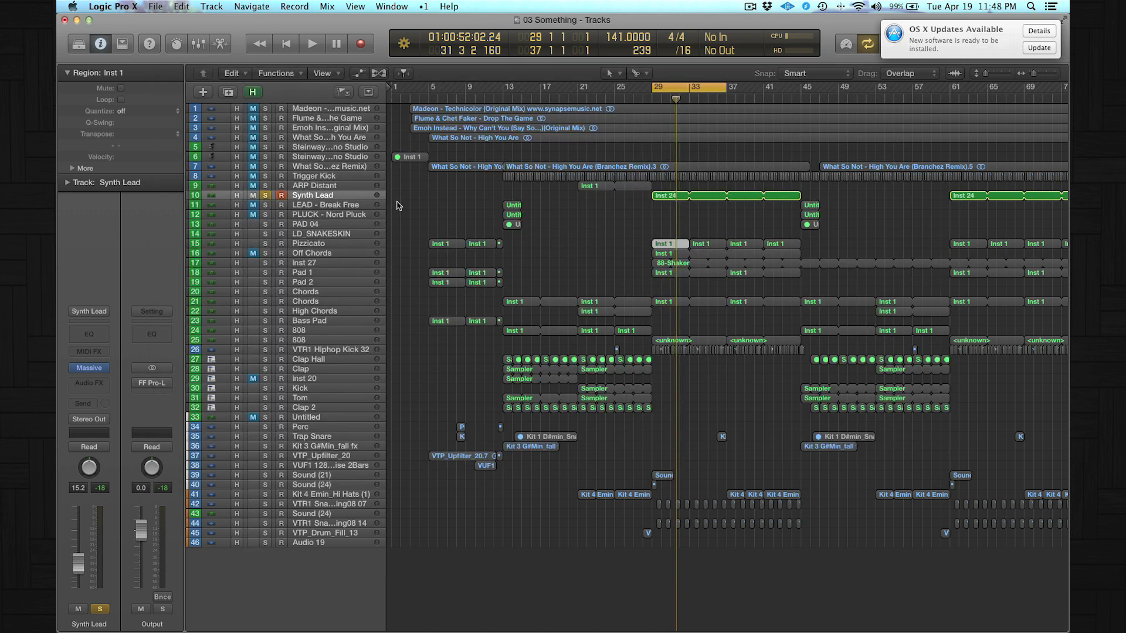
# Unsolo track 10 and add a new Software Instrument track.
pyautogui.click(266, 196)
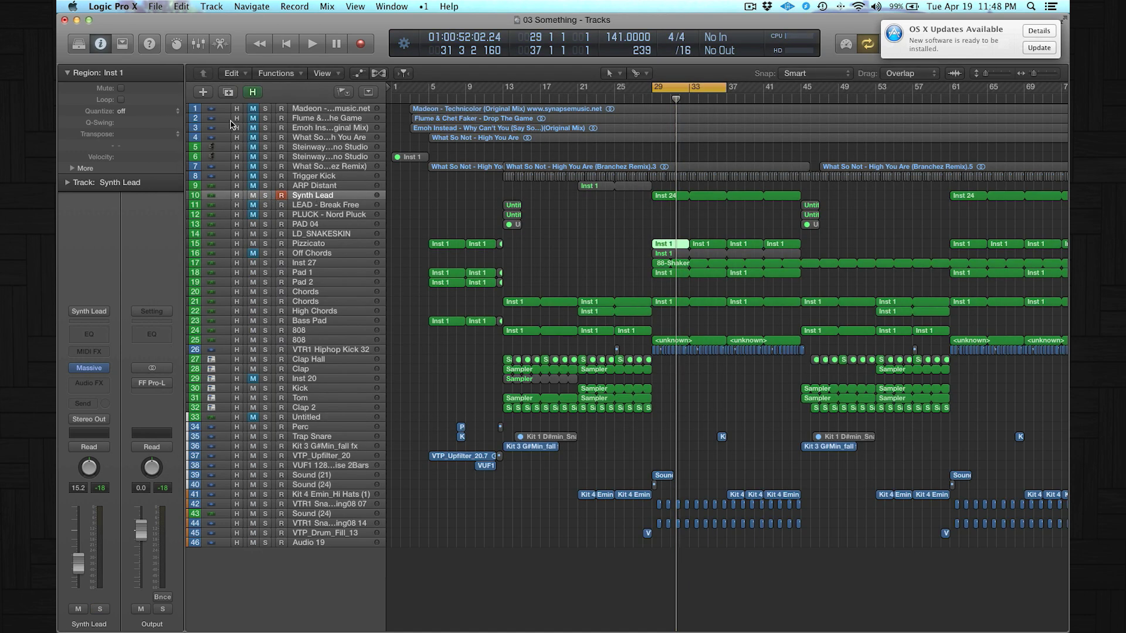
pyautogui.click(202, 94)
pyautogui.click(439, 62)
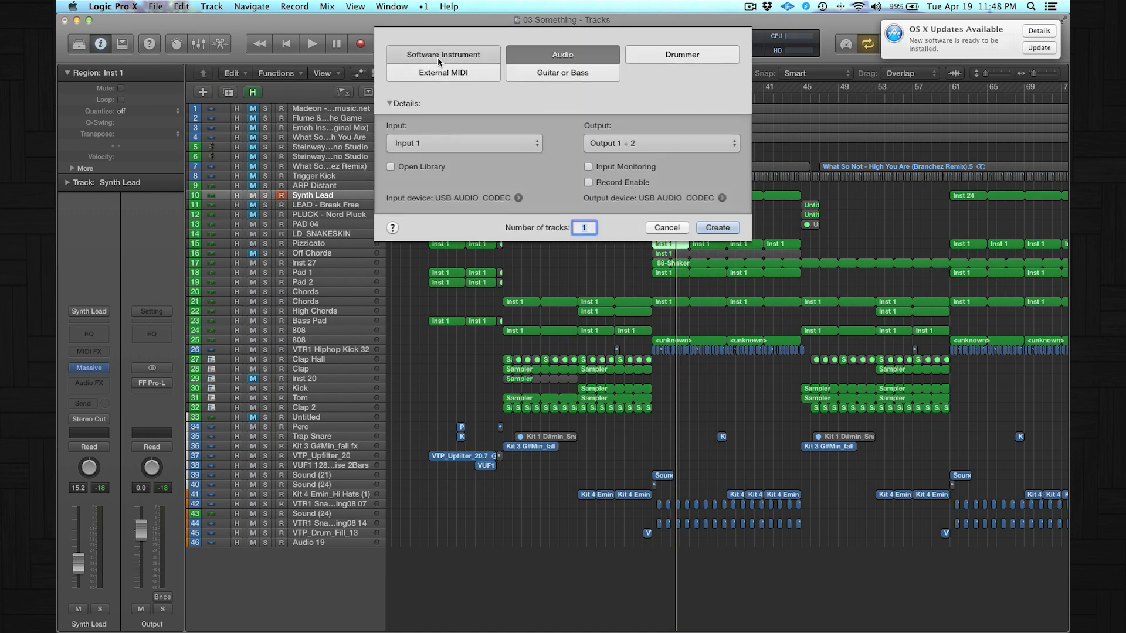
pyautogui.click(718, 195)
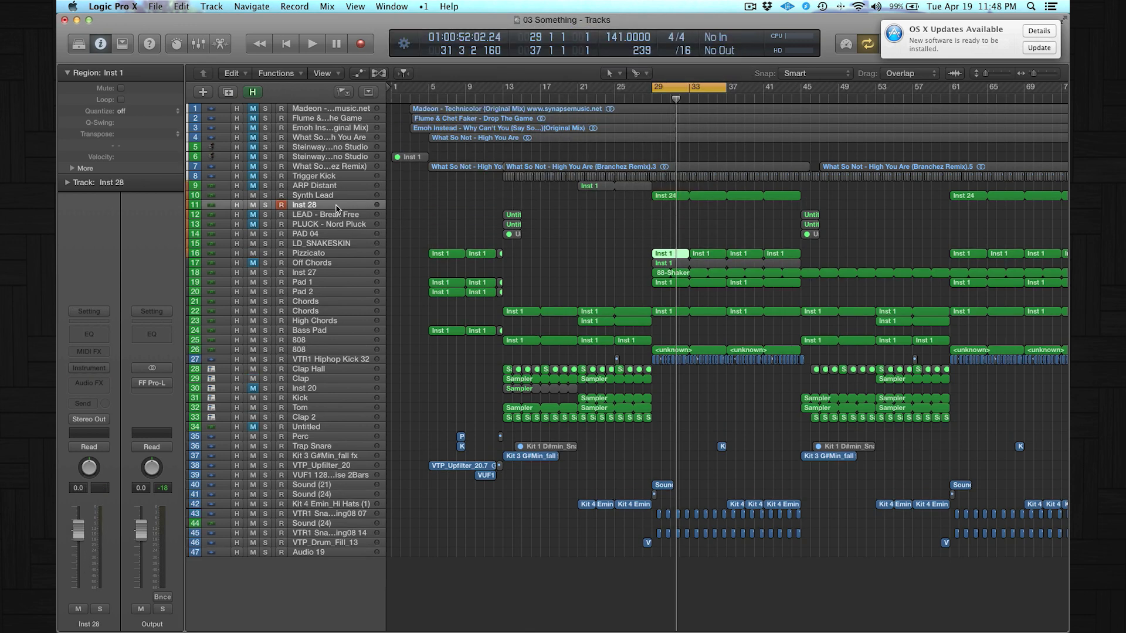
# Load the saved Rob Rox > Synth Lead channel strip onto the new track.
pyautogui.click(103, 312)
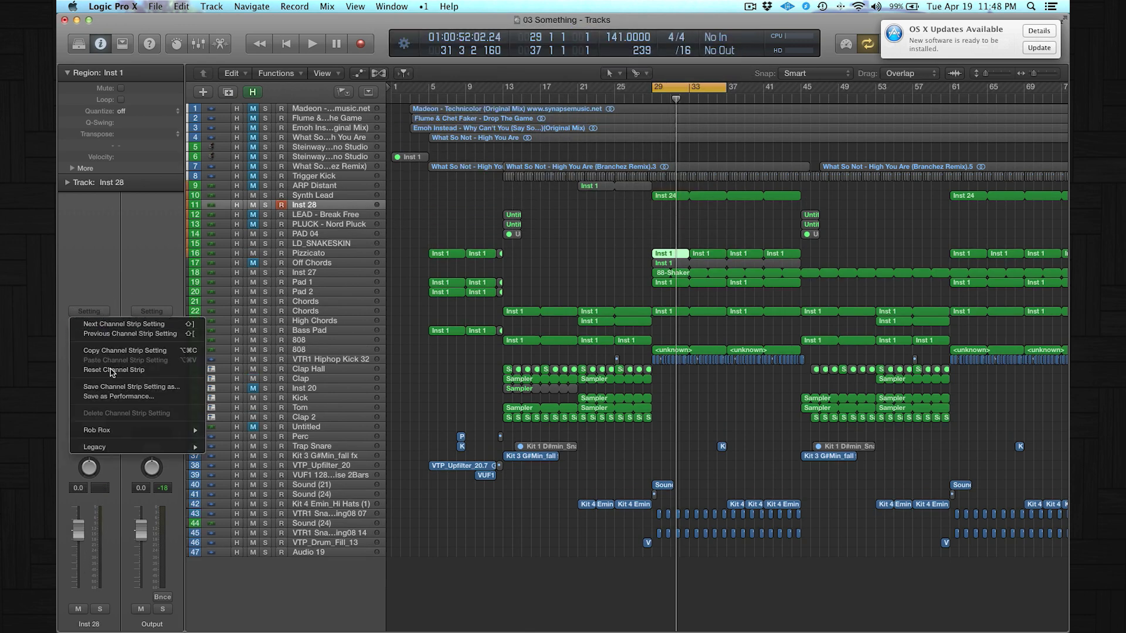
pyautogui.moveTo(112, 430)
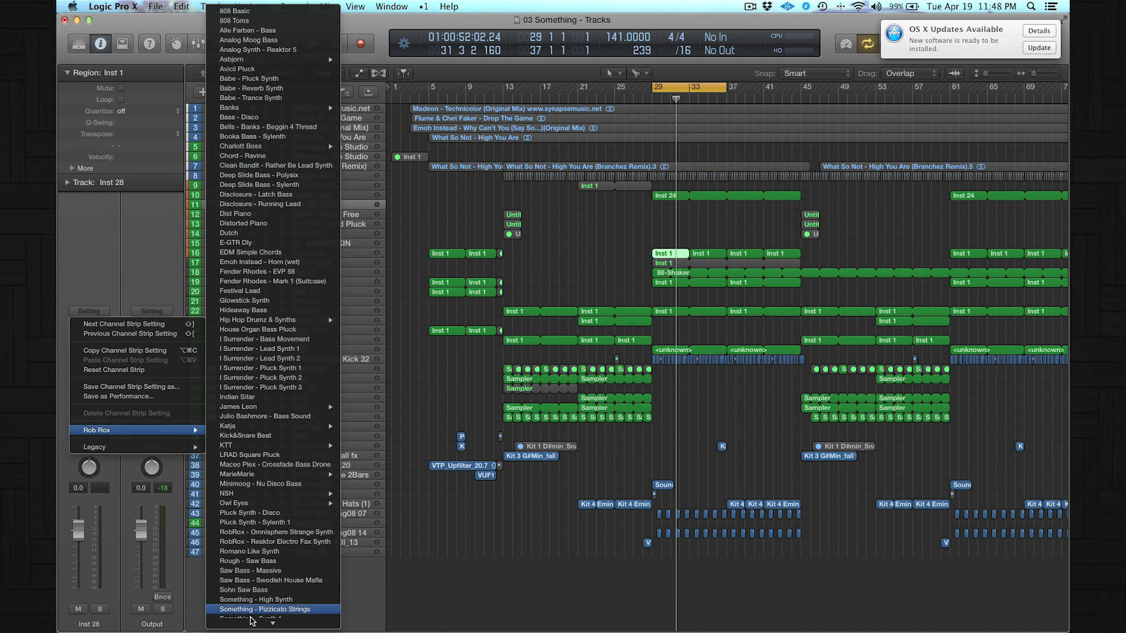
pyautogui.moveTo(252, 621)
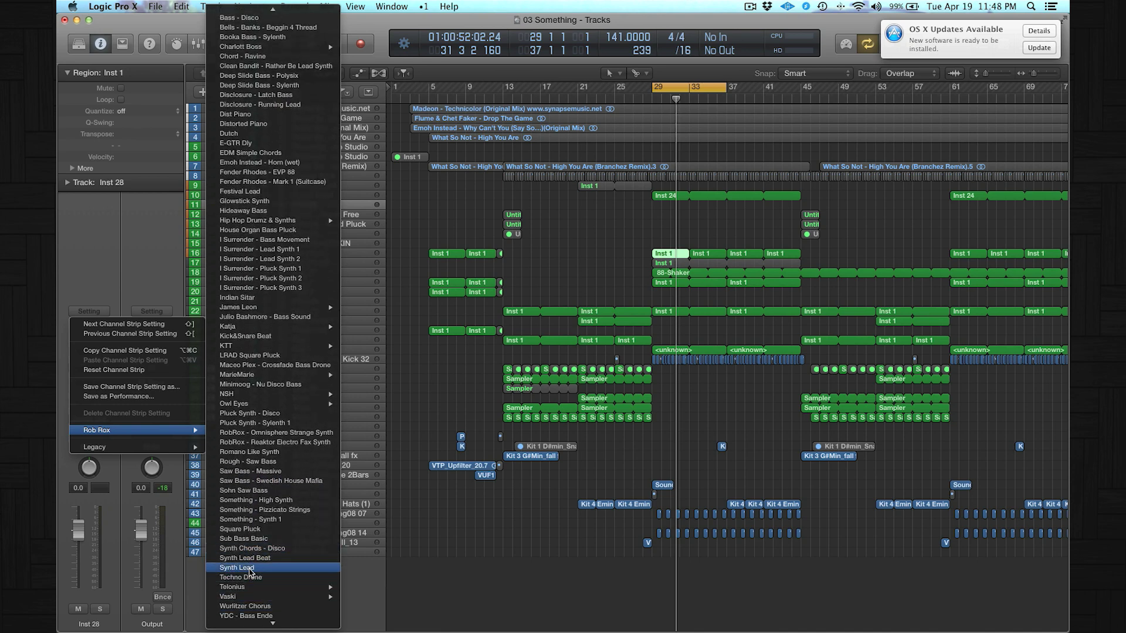
pyautogui.click(250, 569)
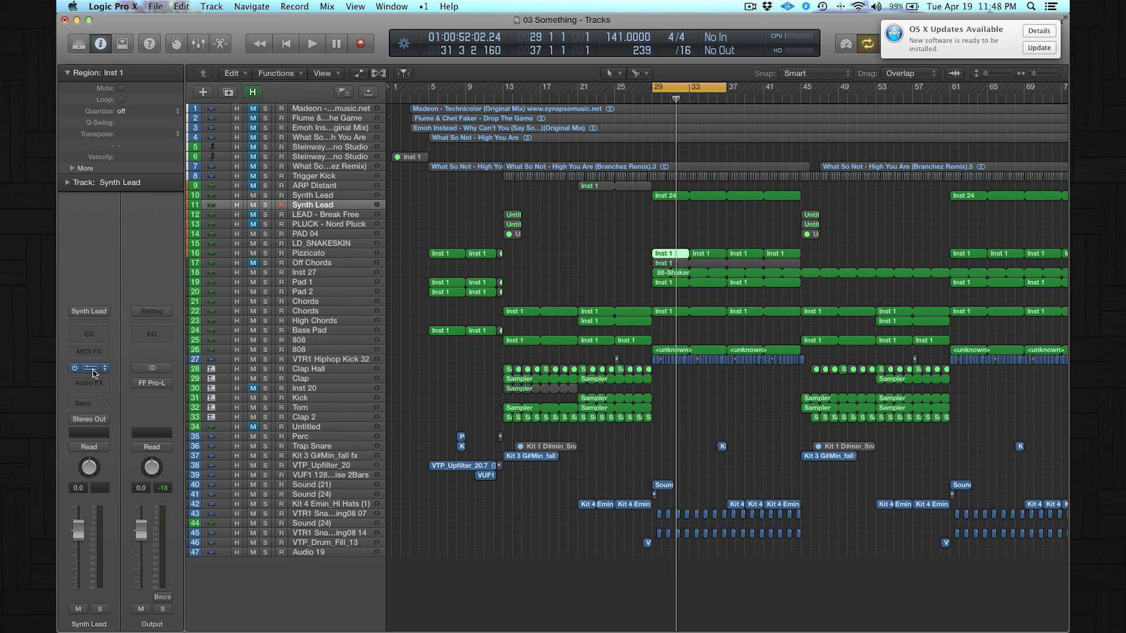
# Select the Synth Lead tracks 10 and 11, then solo and unsolo Pad 2.
pyautogui.click(313, 200)
pyautogui.click(314, 206)
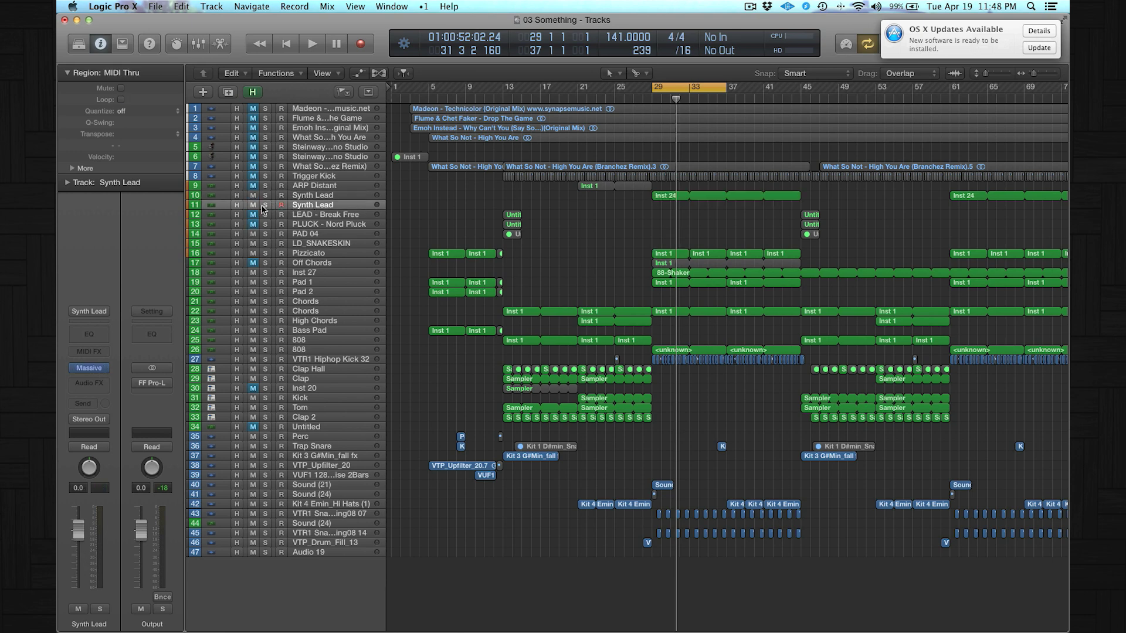
pyautogui.click(289, 195)
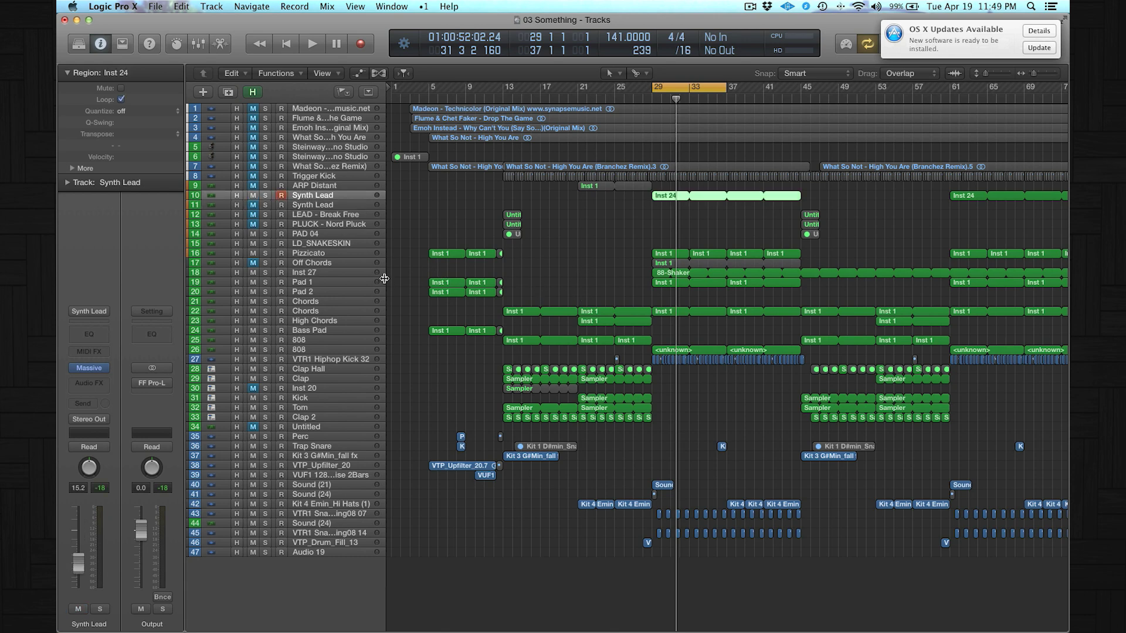
pyautogui.click(343, 293)
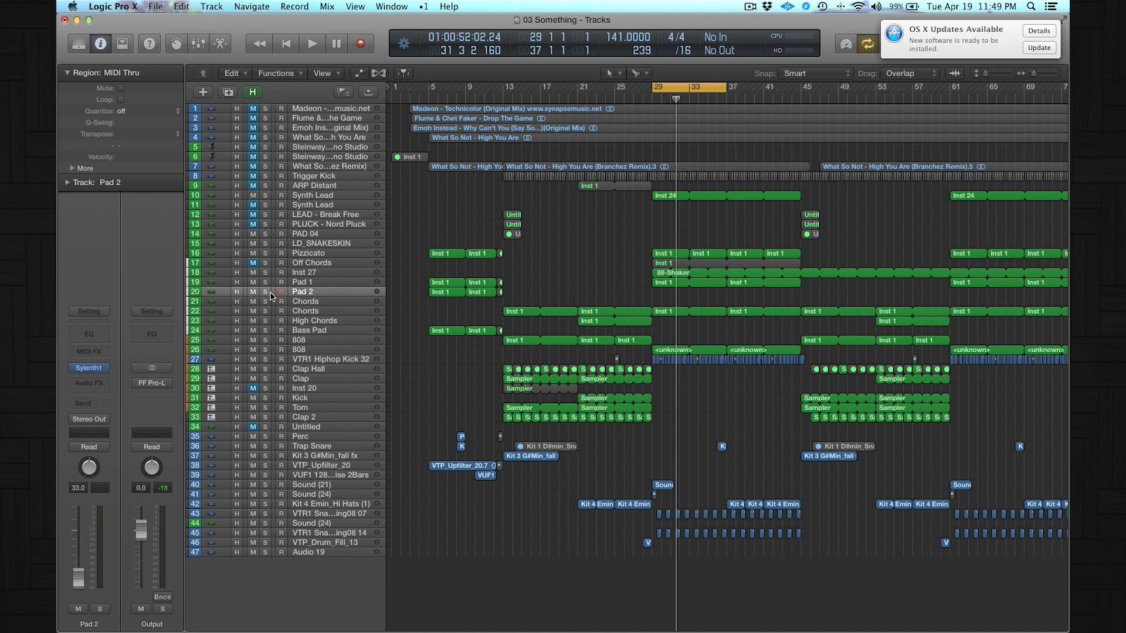
pyautogui.click(267, 292)
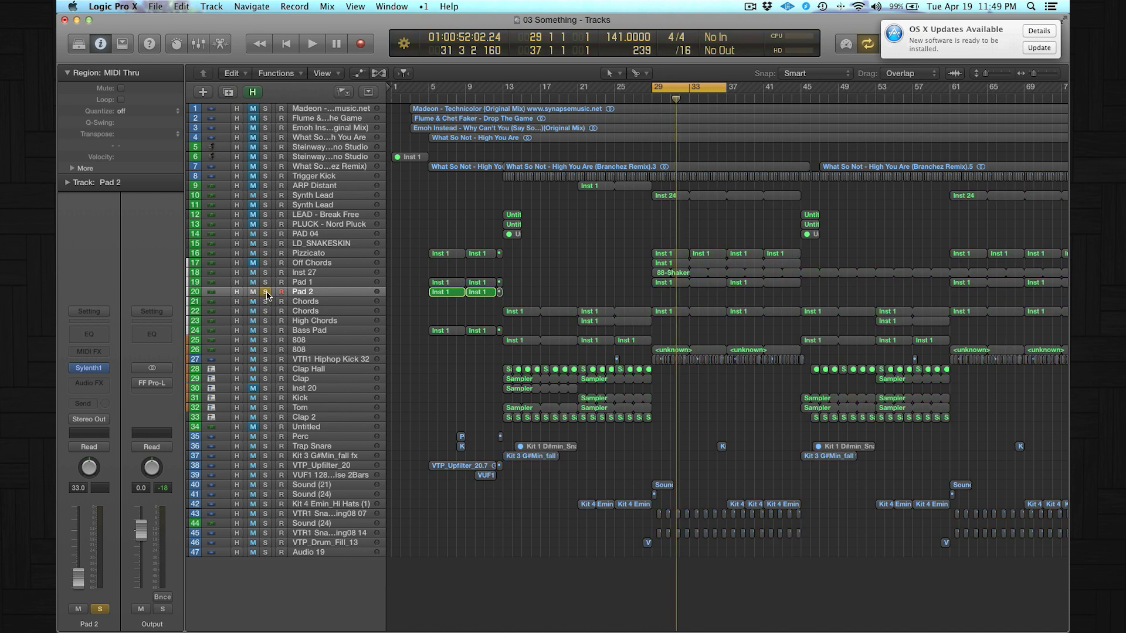
pyautogui.click(267, 292)
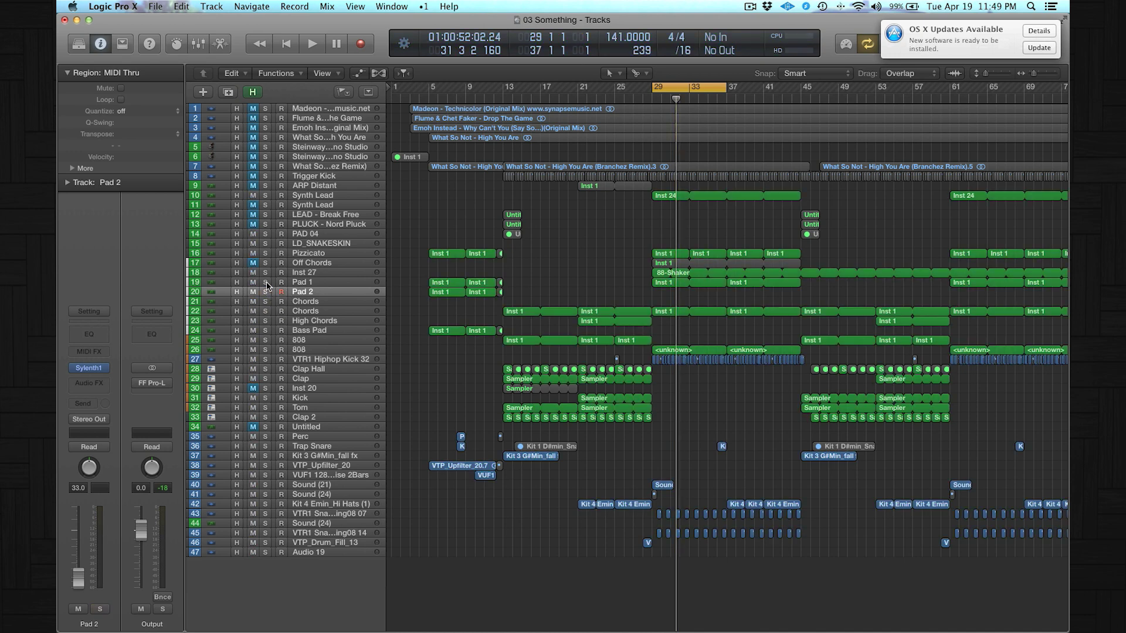
# Solo Pad 1 and play it from bar 29 with enlarged track rows, then unsolo it.
pyautogui.click(265, 282)
pyautogui.press('space')
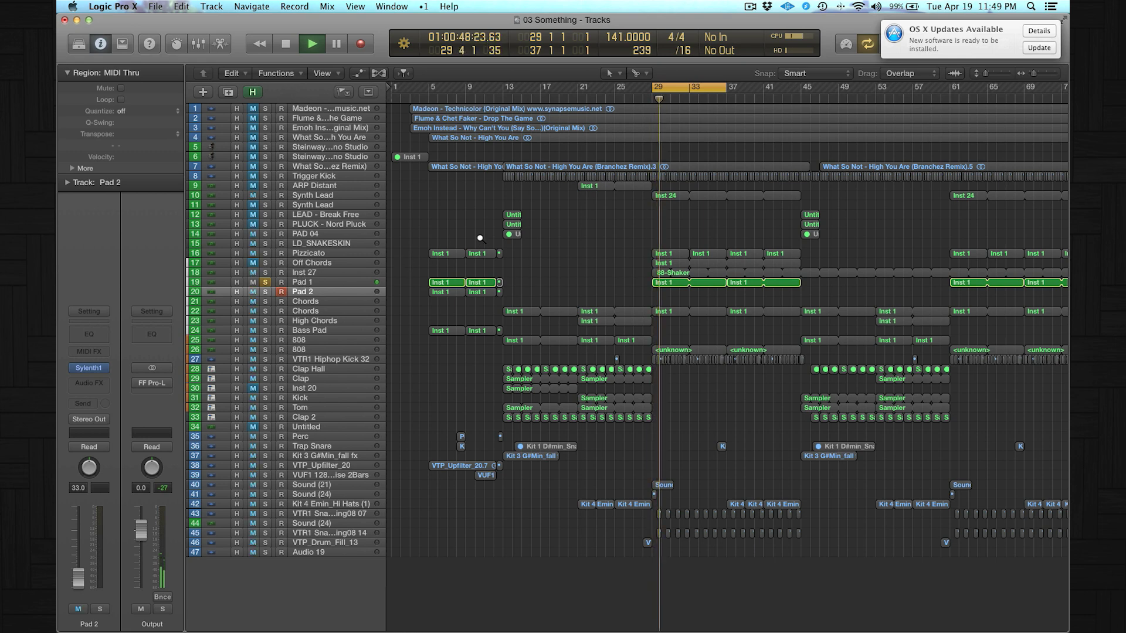
pyautogui.press('z')
pyautogui.click(330, 370)
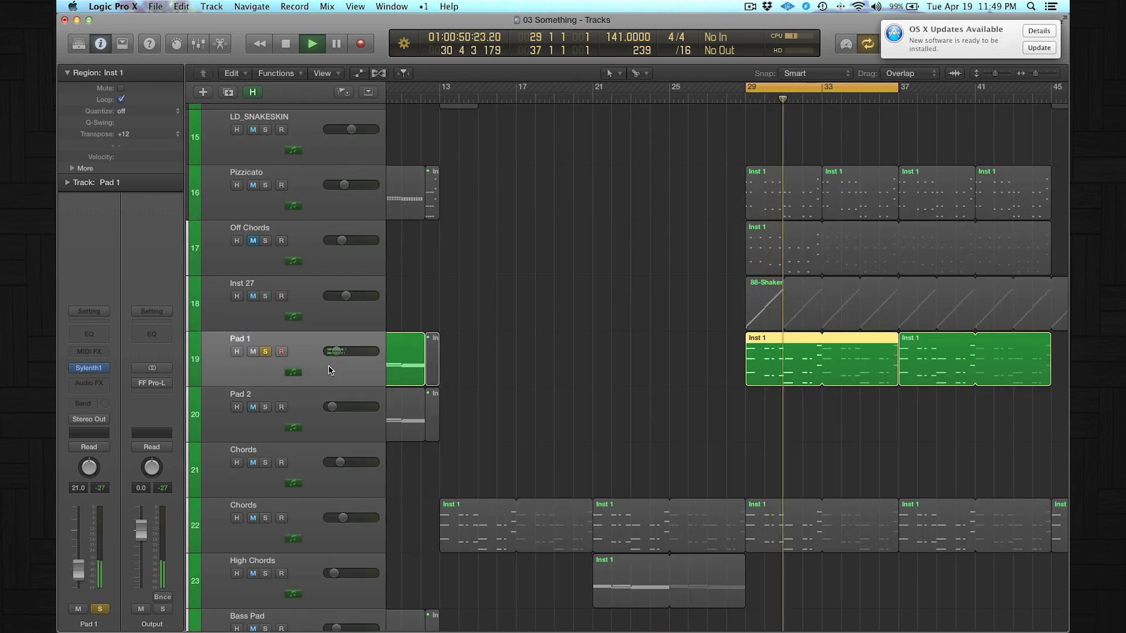
pyautogui.click(266, 352)
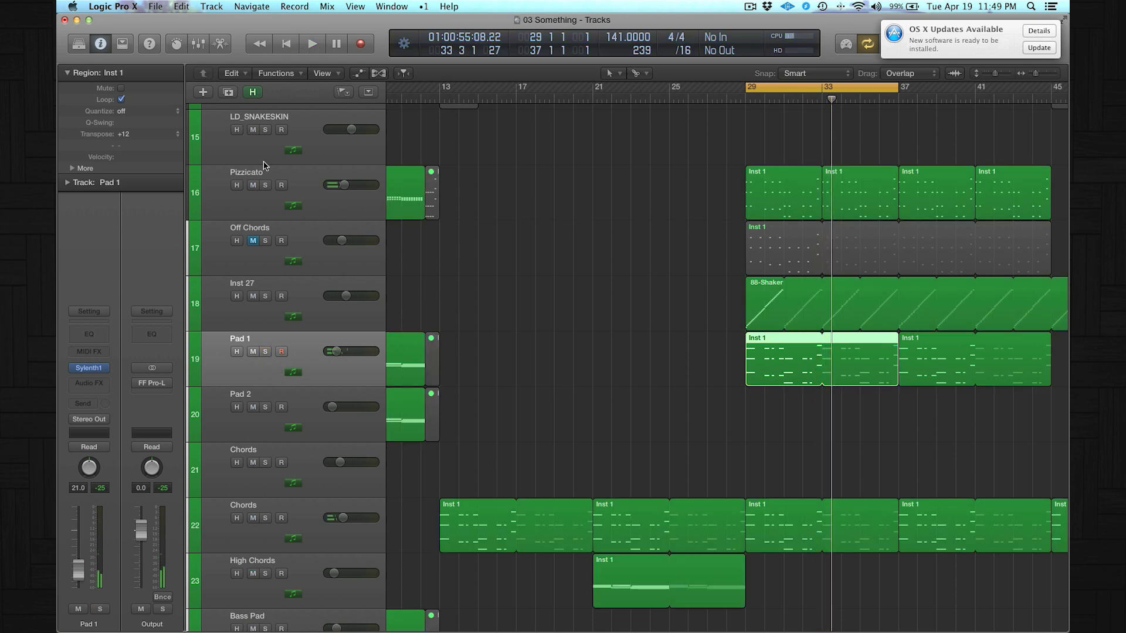
pyautogui.click(204, 92)
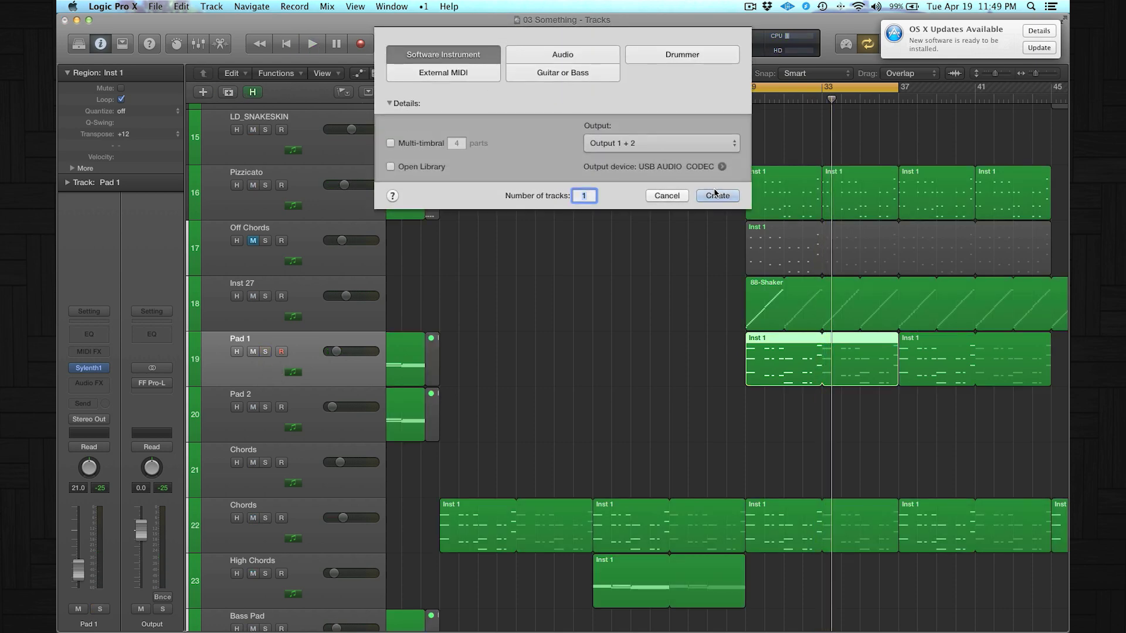
# Add an instrument track with a copy of Pad 1's bar 29–33 region and the ARP 303 Saw patch.
pyautogui.click(715, 195)
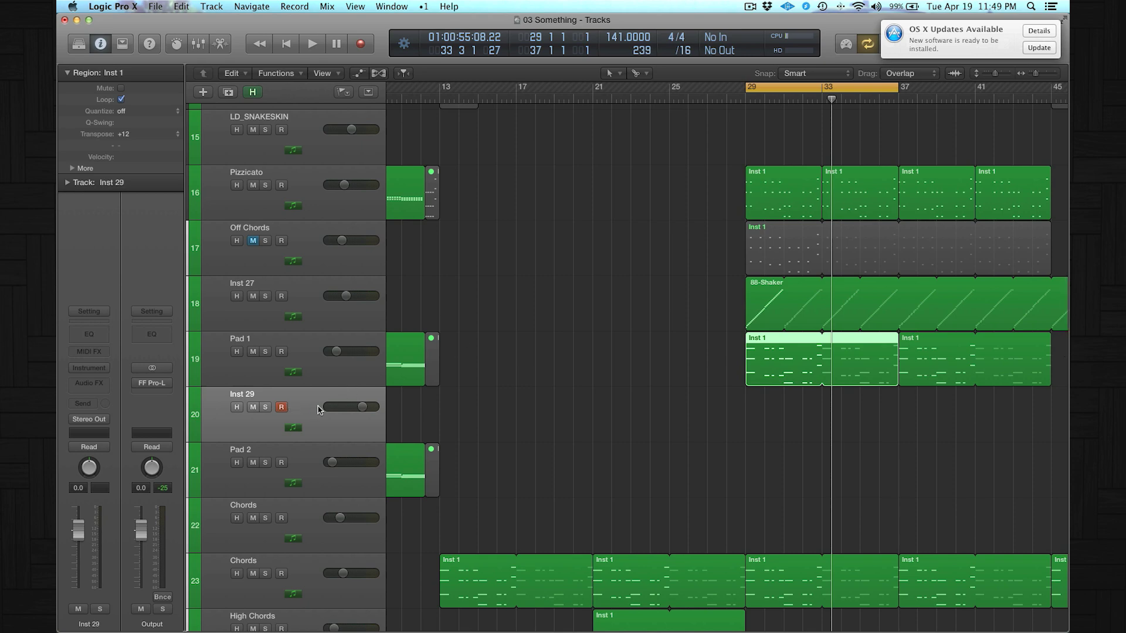
pyautogui.moveTo(766, 379); pyautogui.dragTo(766, 434)
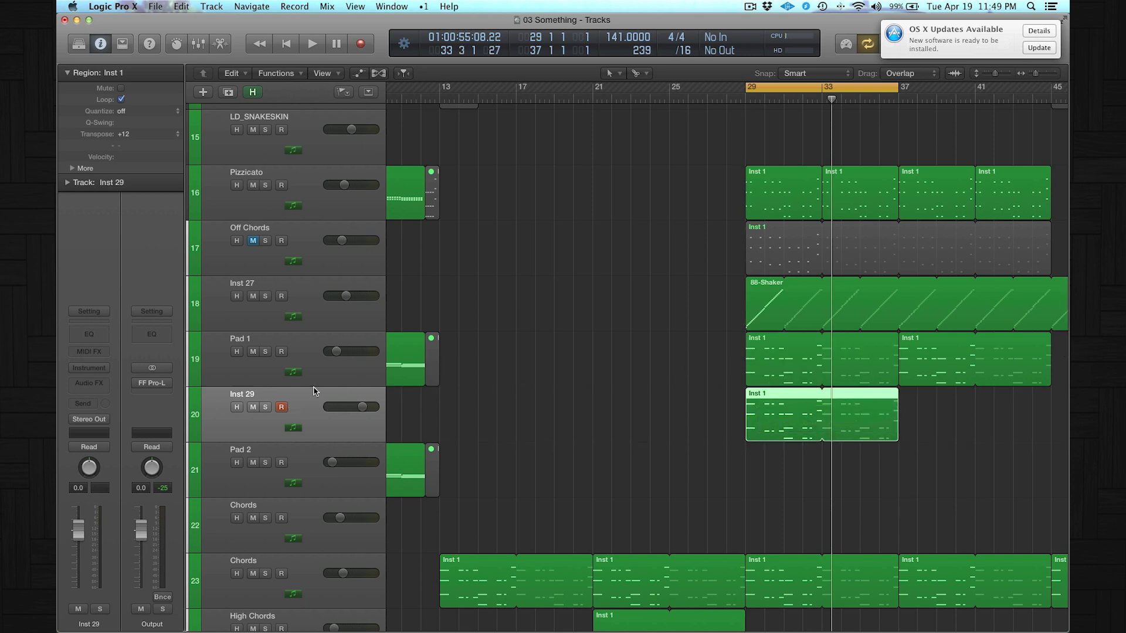
pyautogui.click(99, 313)
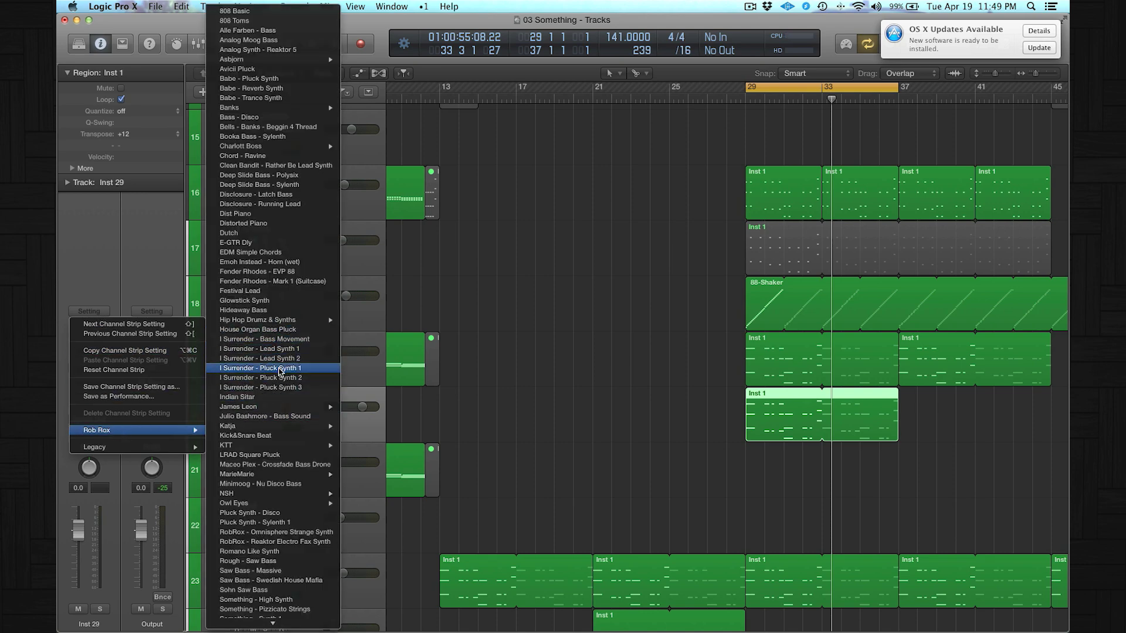
pyautogui.click(280, 371)
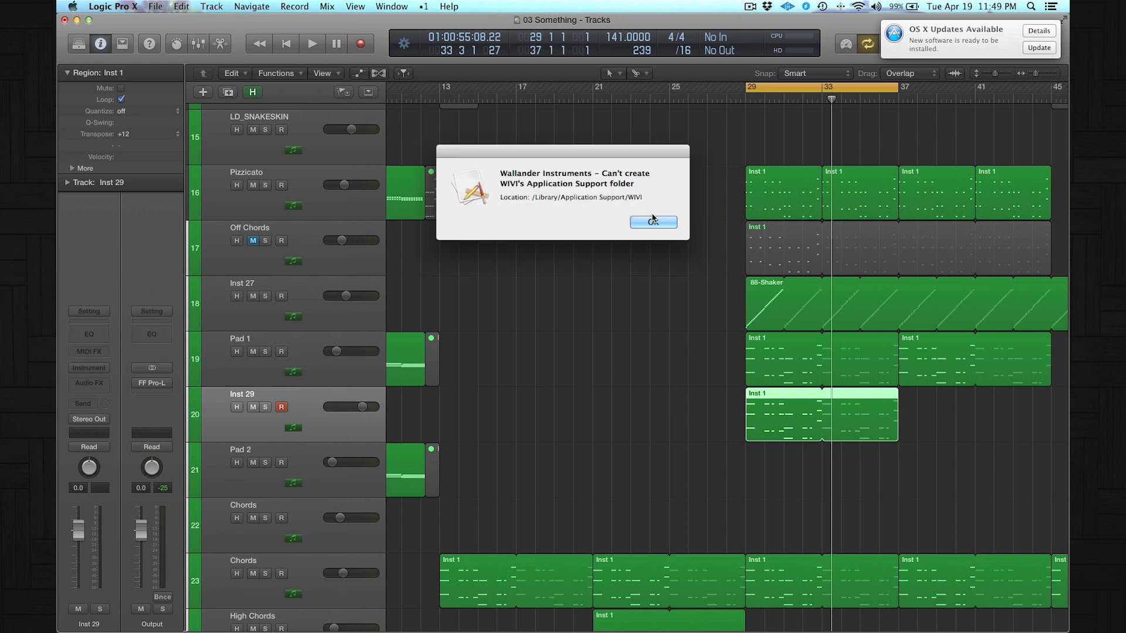
pyautogui.click(654, 222)
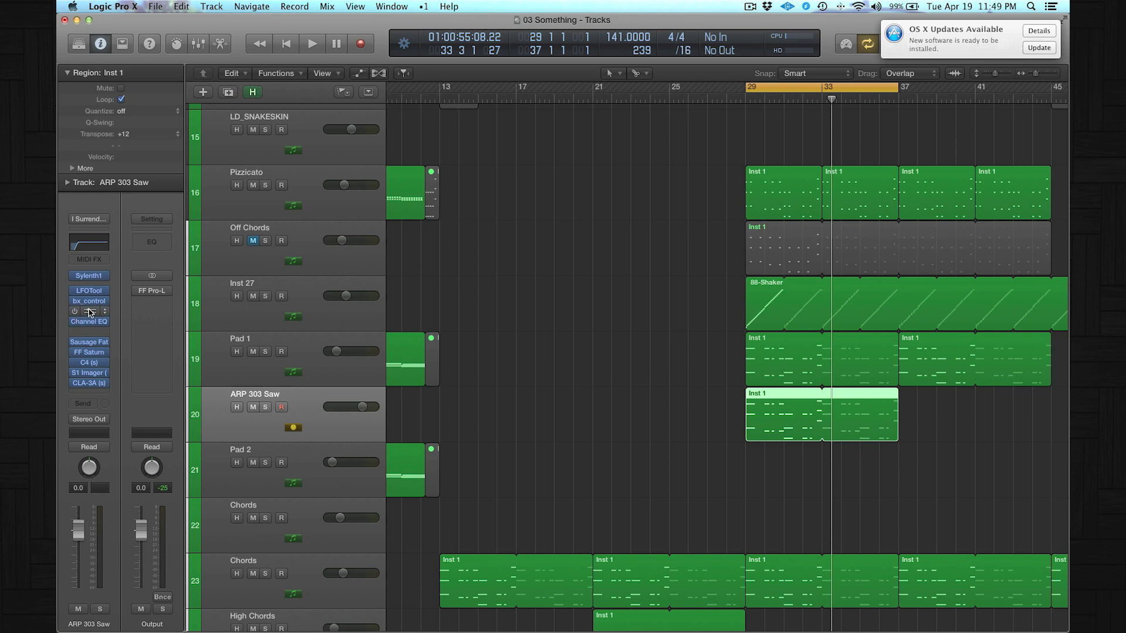
pyautogui.moveTo(89, 277)
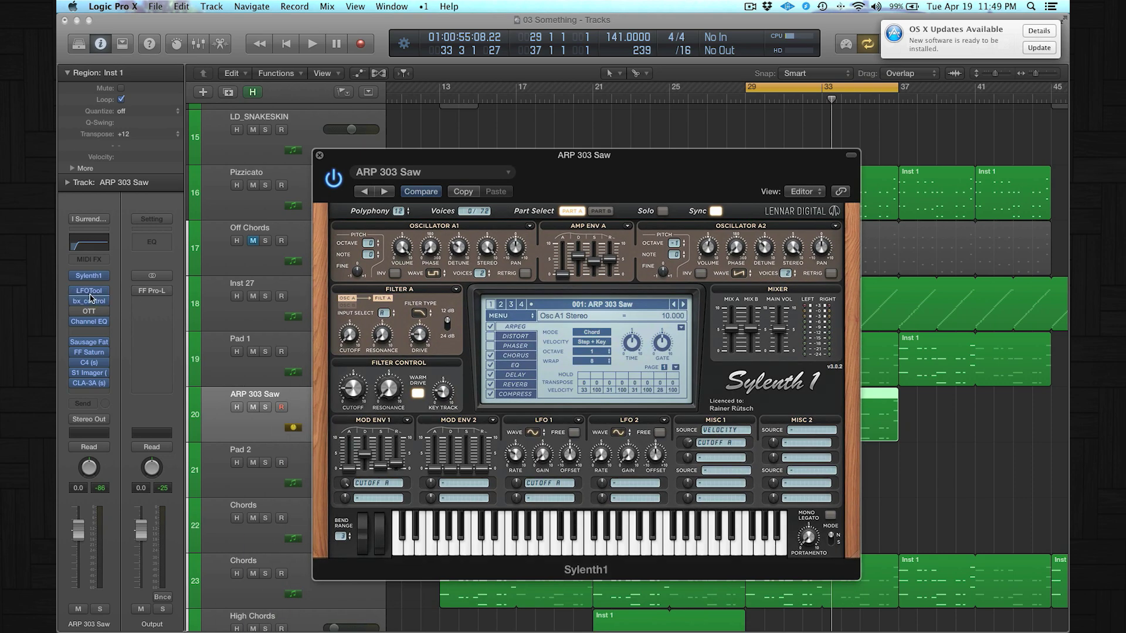
# Close Sylenth1, solo ARP 303 Saw, set its fader to -3.7 dB, then clear all solos.
pyautogui.click(319, 157)
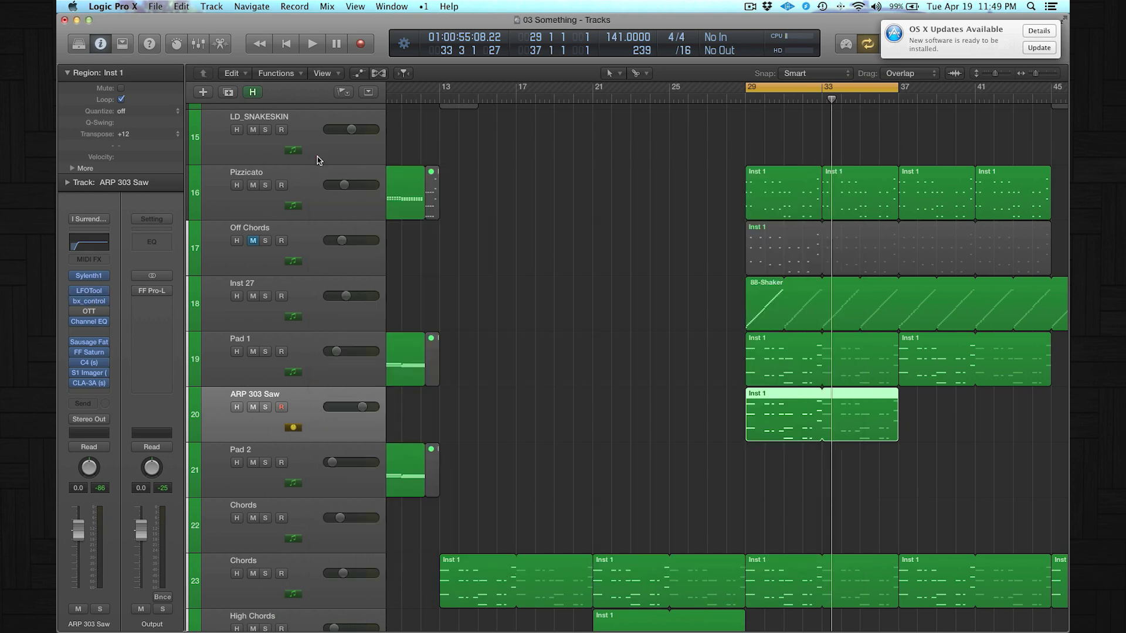
pyautogui.press('space')
pyautogui.click(267, 408)
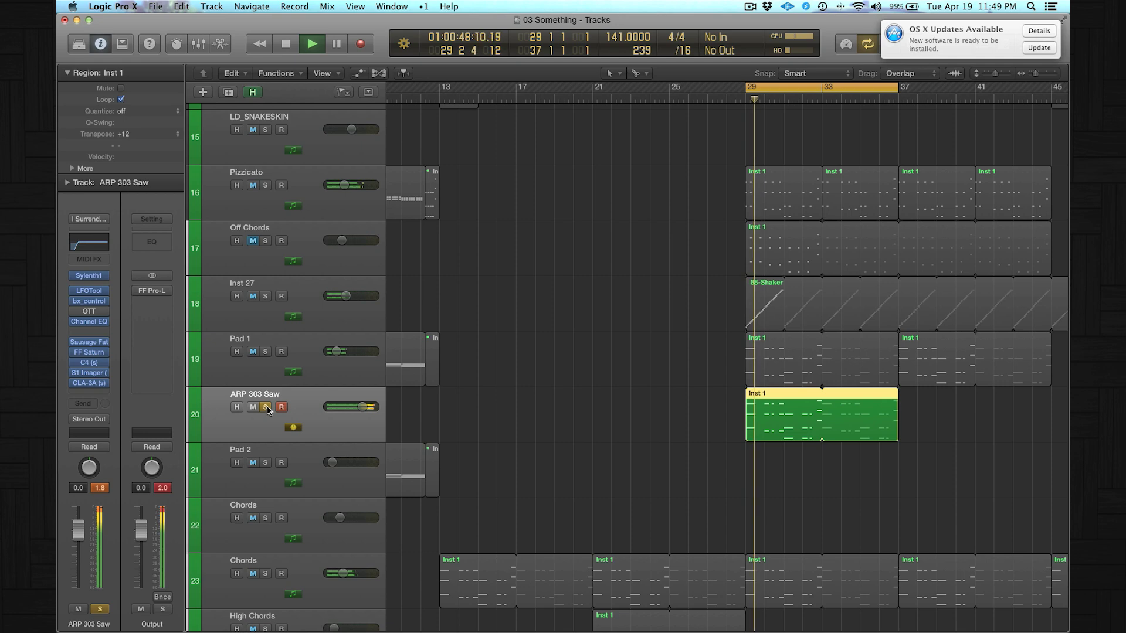
pyautogui.moveTo(79, 510); pyautogui.dragTo(79, 520)
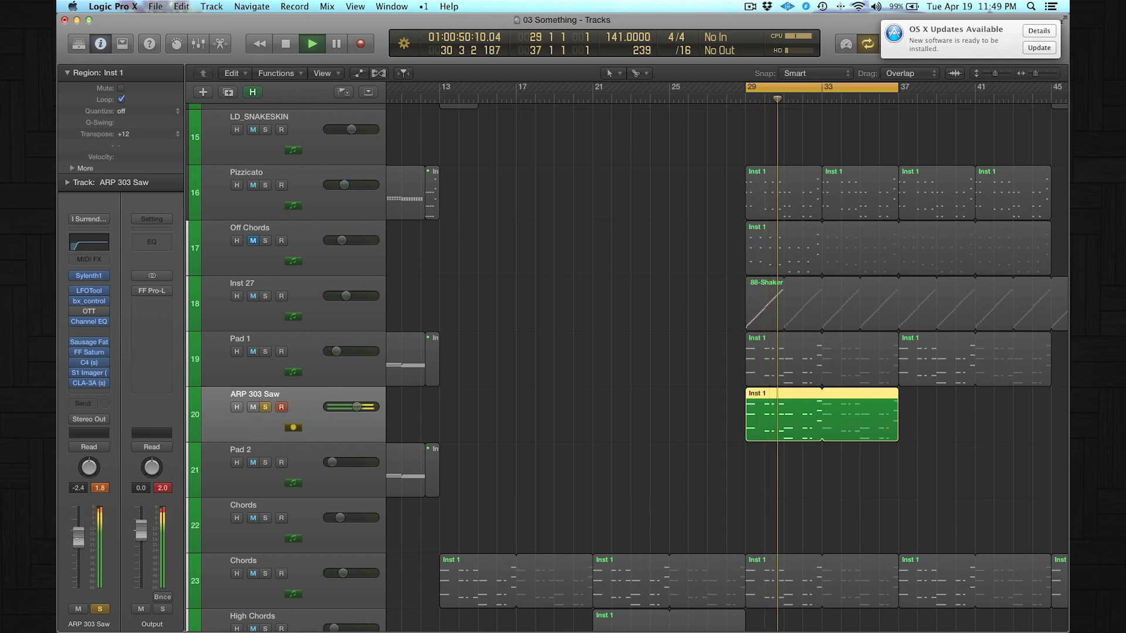
pyautogui.click(266, 352)
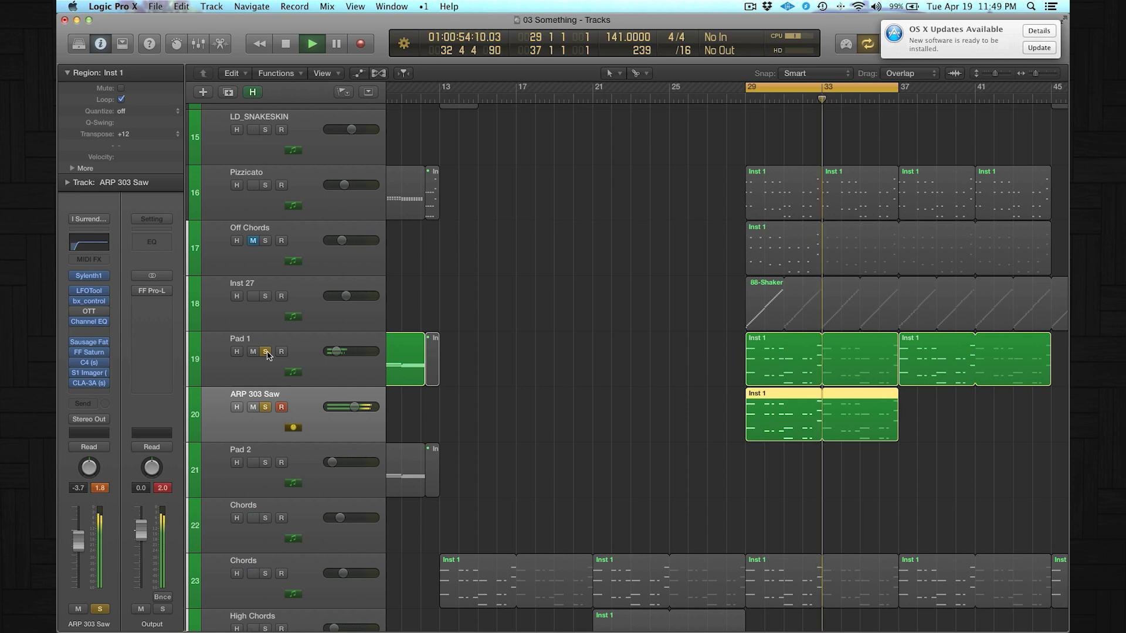
pyautogui.click(267, 352)
pyautogui.click(267, 406)
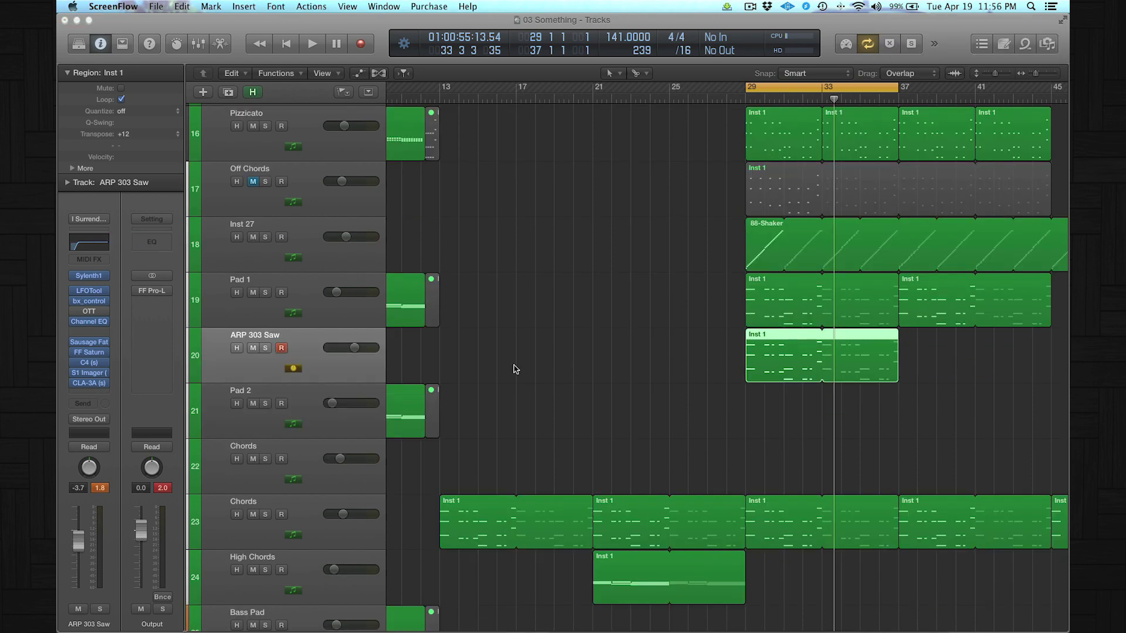
# Mute ARP 303 Saw, show the Mixer below the tracks with X, and start playback.
pyautogui.click(254, 348)
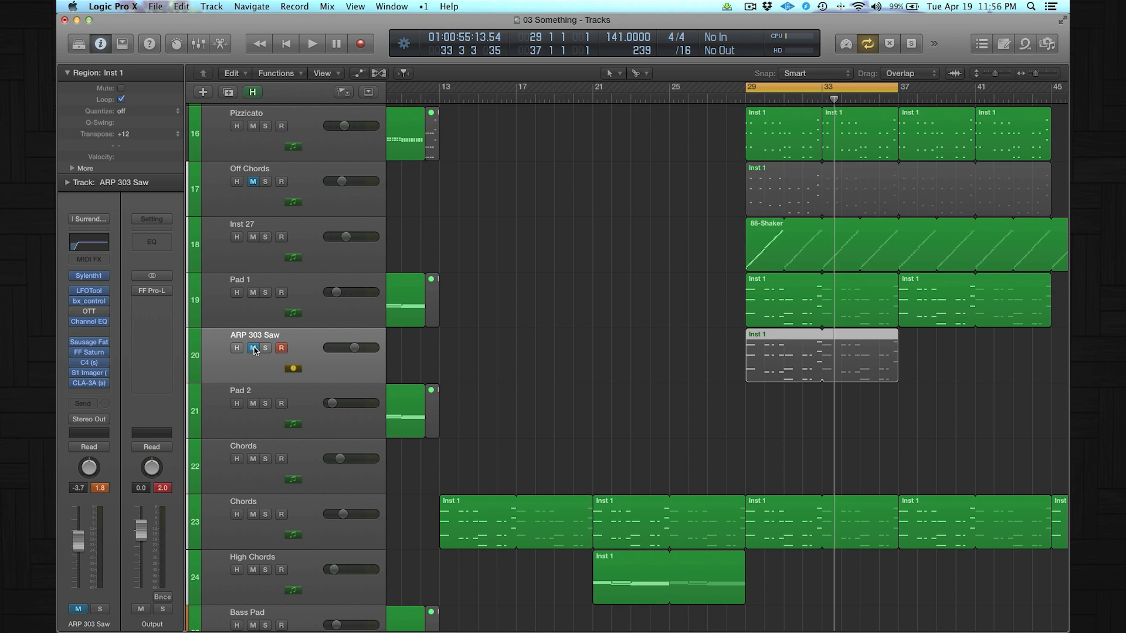
pyautogui.press('x')
pyautogui.press('space')
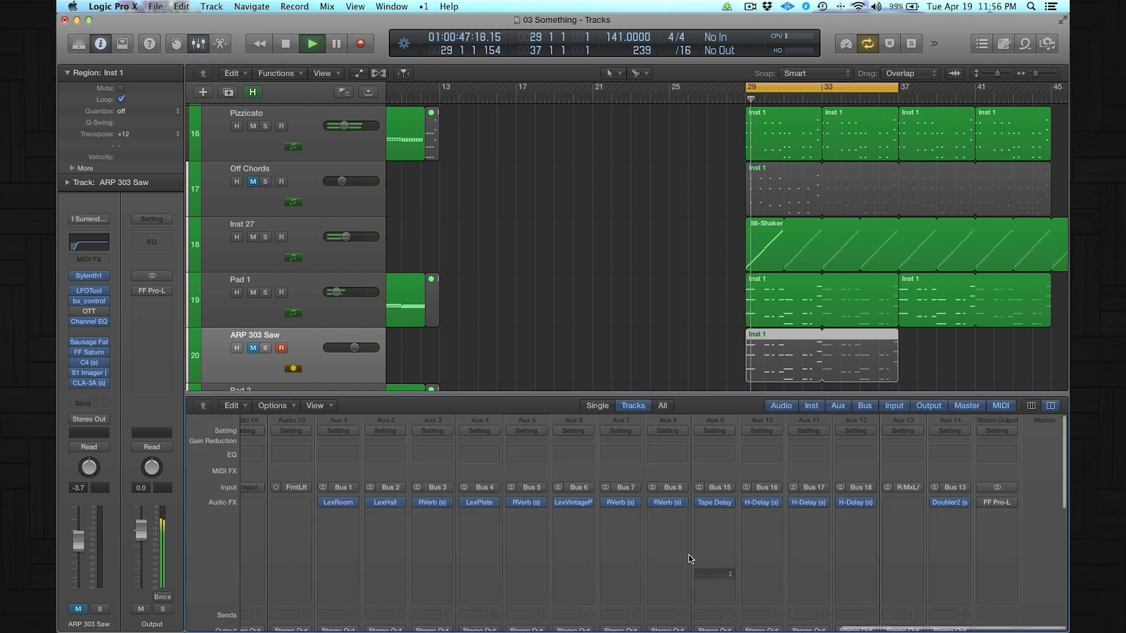
# Load the Rob Rox 'Submaster - ByeBye' channel strip setting on the Stereo Output.
pyautogui.click(998, 431)
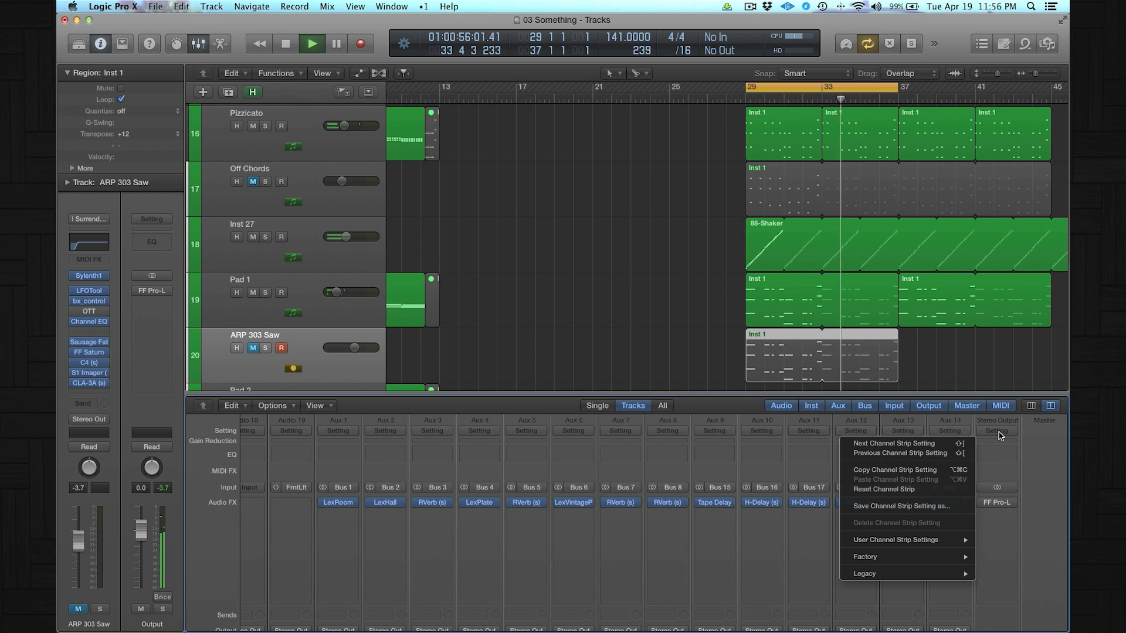
pyautogui.click(1003, 572)
pyautogui.scroll(-5, 1004, 578)
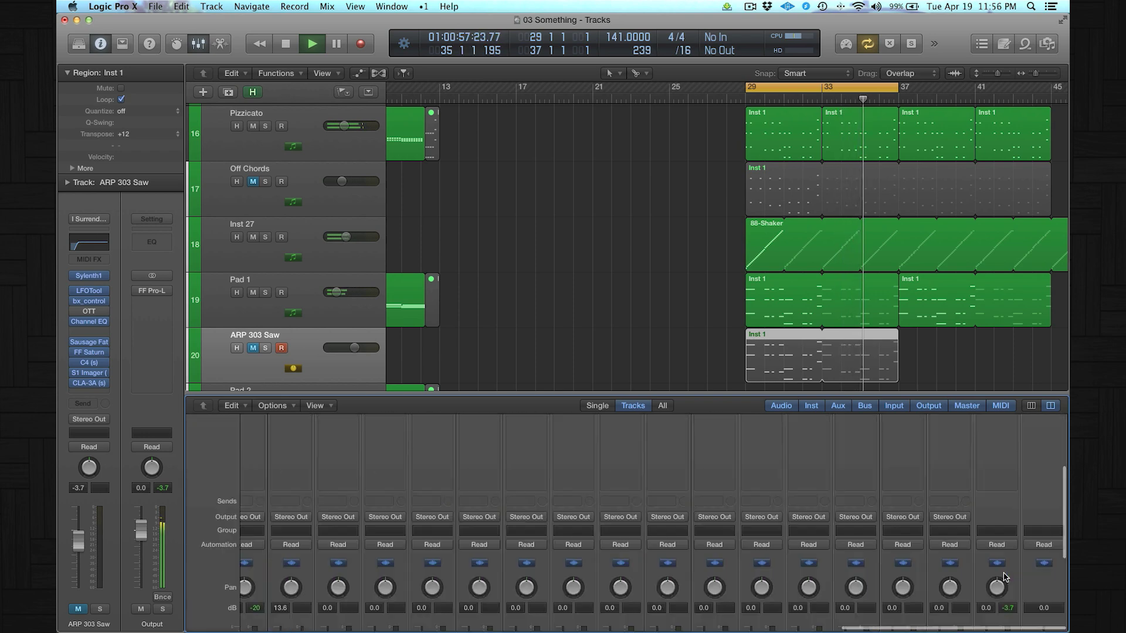
pyautogui.scroll(5, 1004, 577)
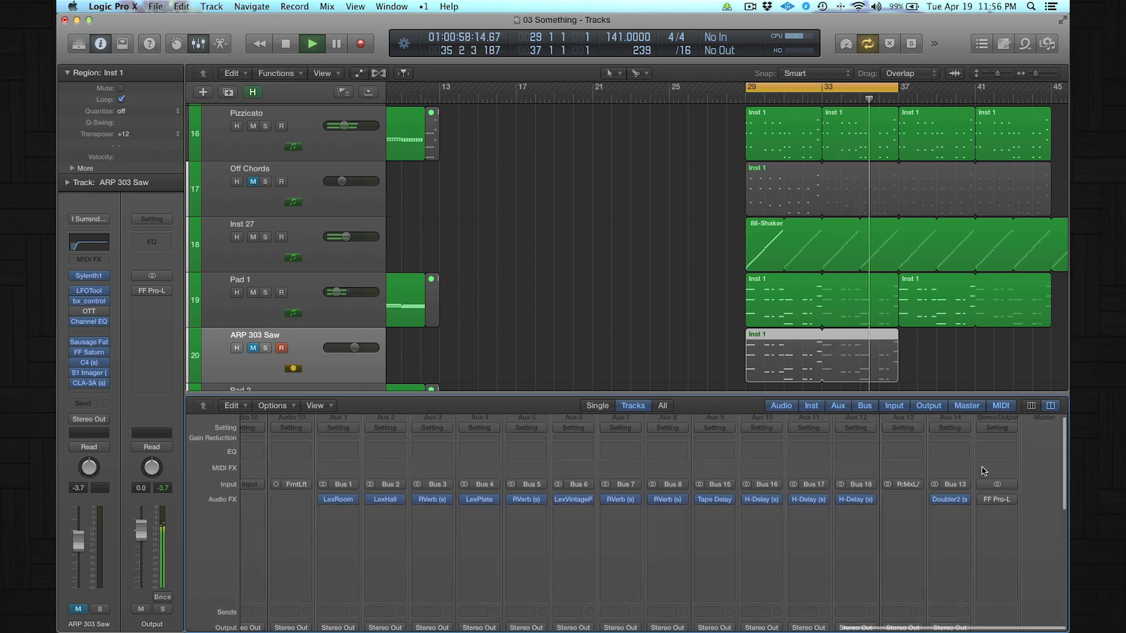
pyautogui.click(996, 432)
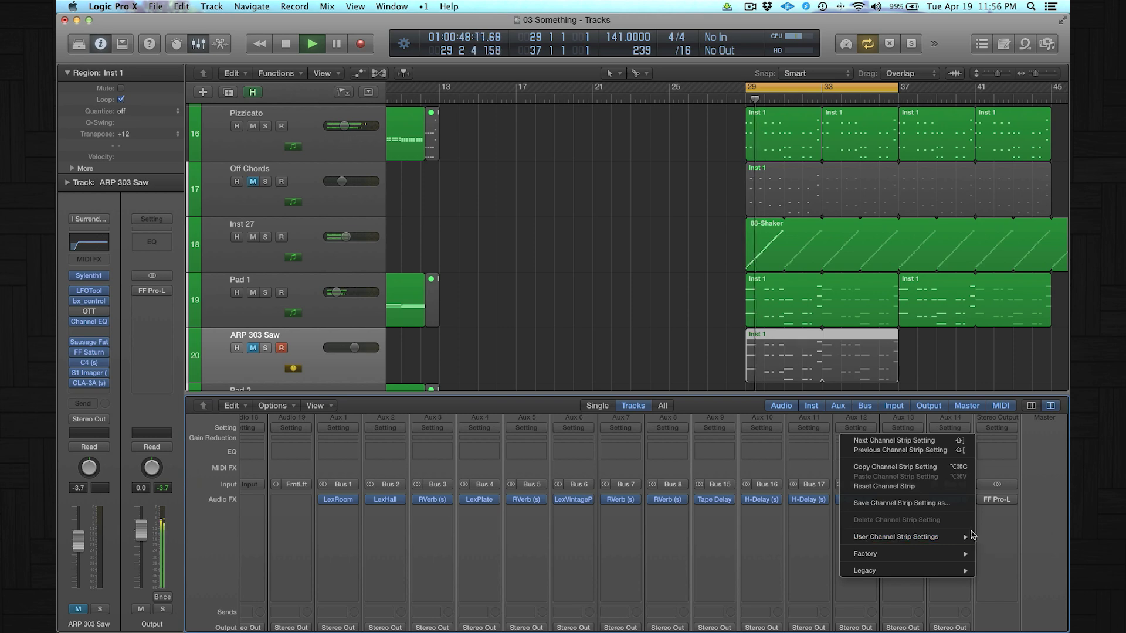
pyautogui.moveTo(973, 536)
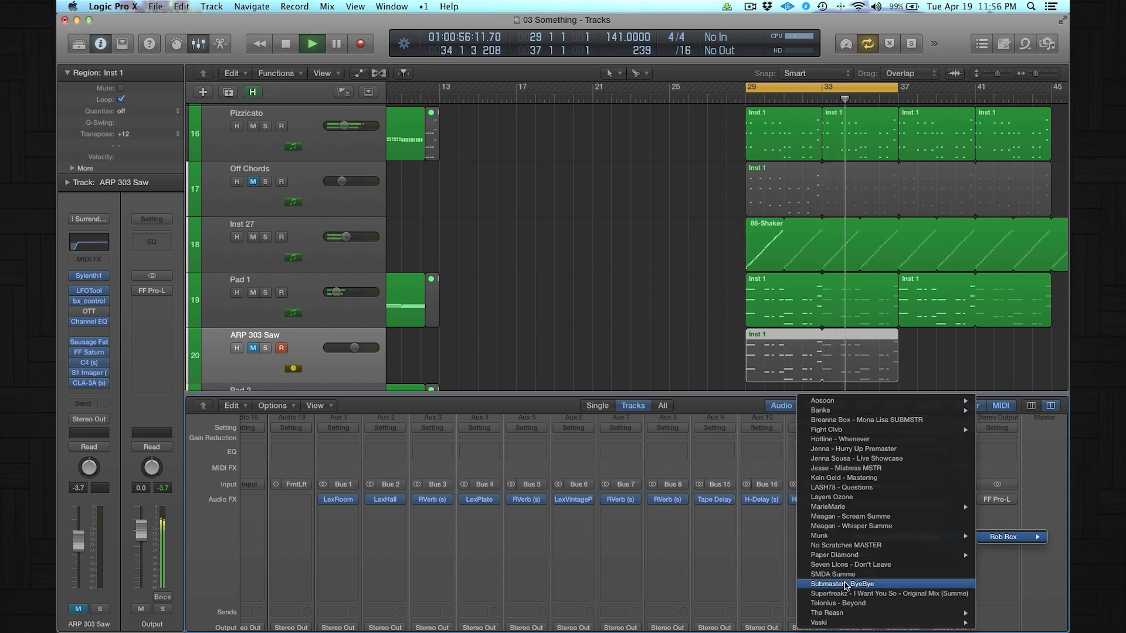
pyautogui.click(846, 584)
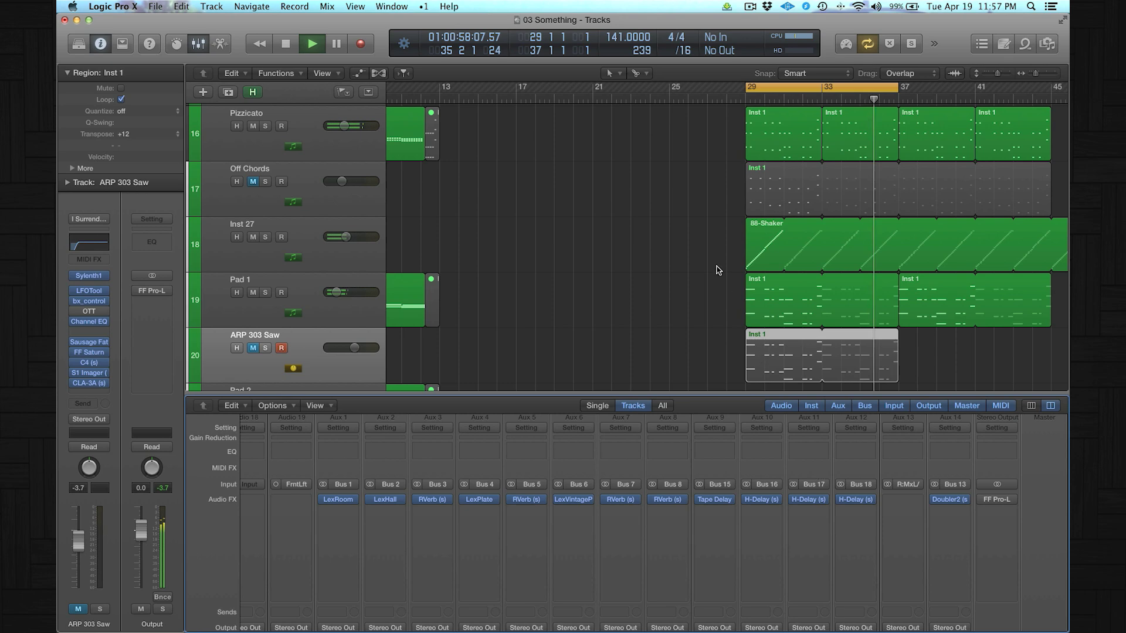
pyautogui.click(664, 230)
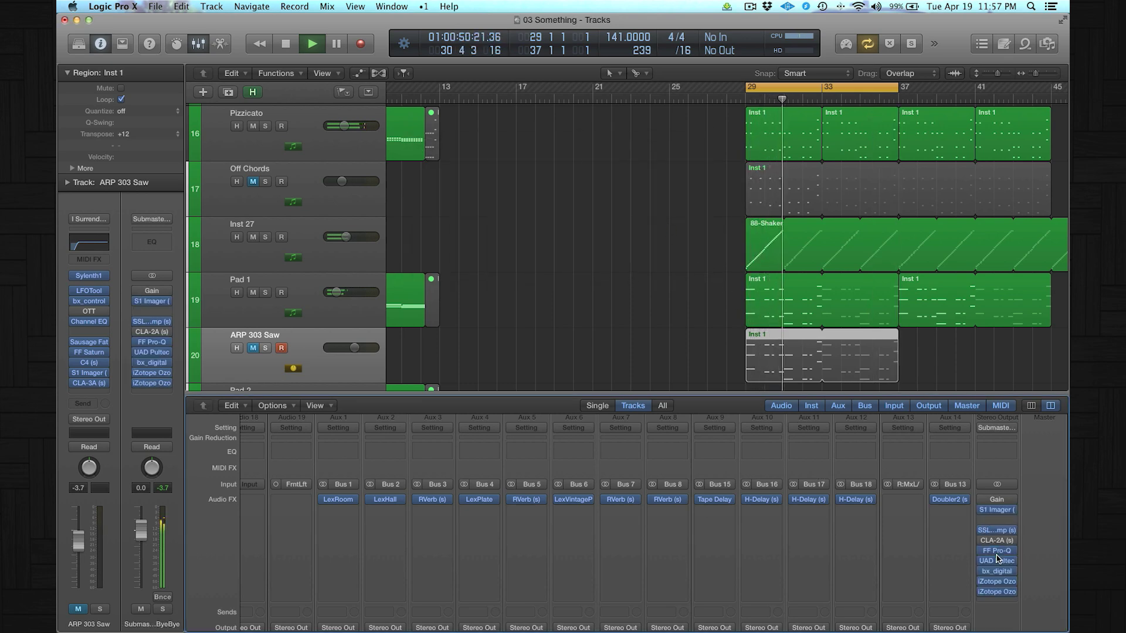
# Switch the Stereo Output to the next setting (Low Cut, Gain, Glue, Ozone, PAZ), stop, and zoom out.
pyautogui.click(993, 429)
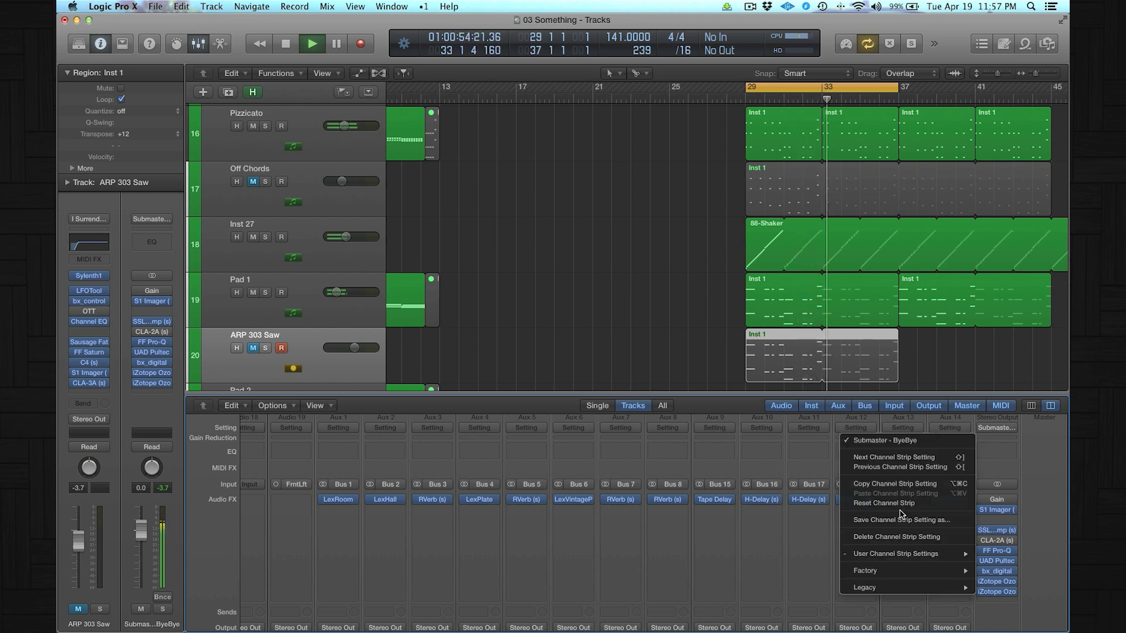
pyautogui.click(885, 458)
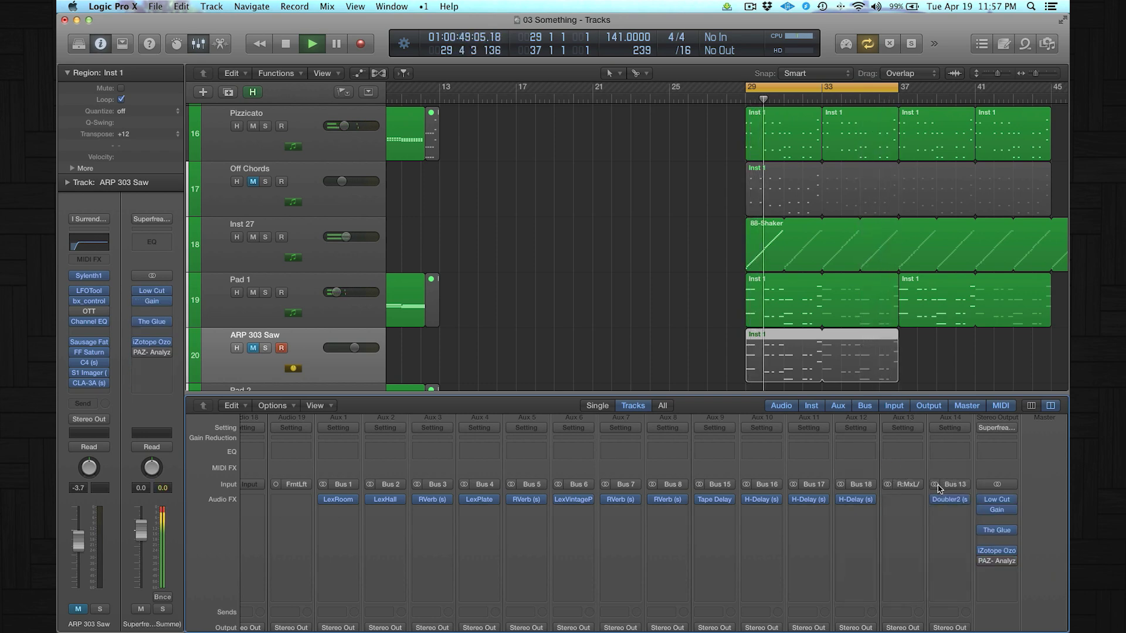
pyautogui.press('space')
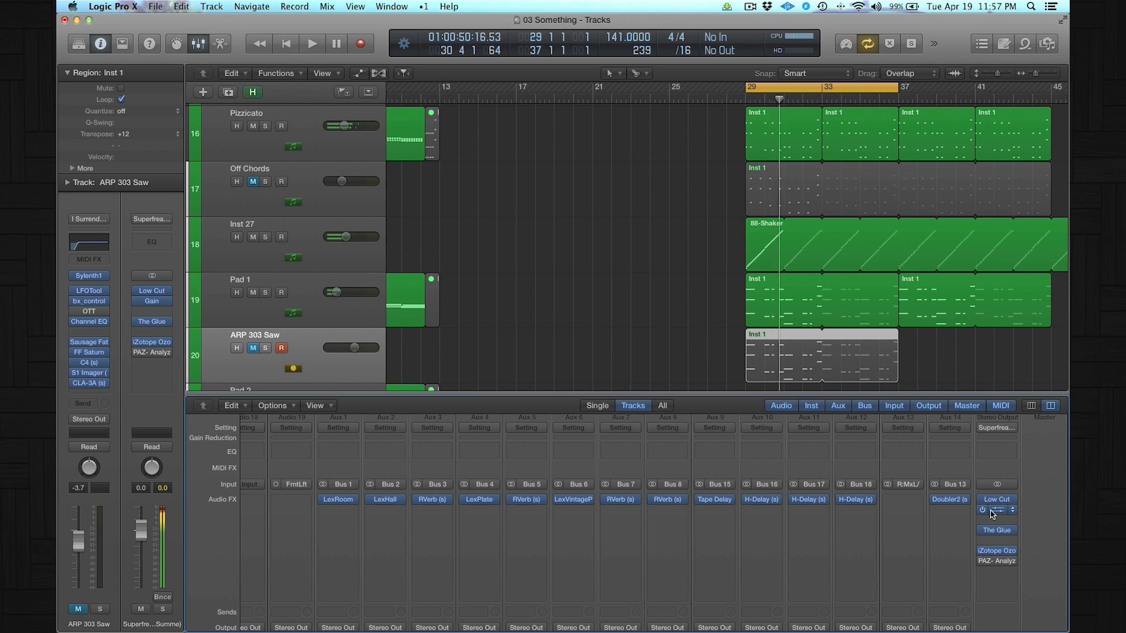
pyautogui.click(518, 379)
pyautogui.press('z')
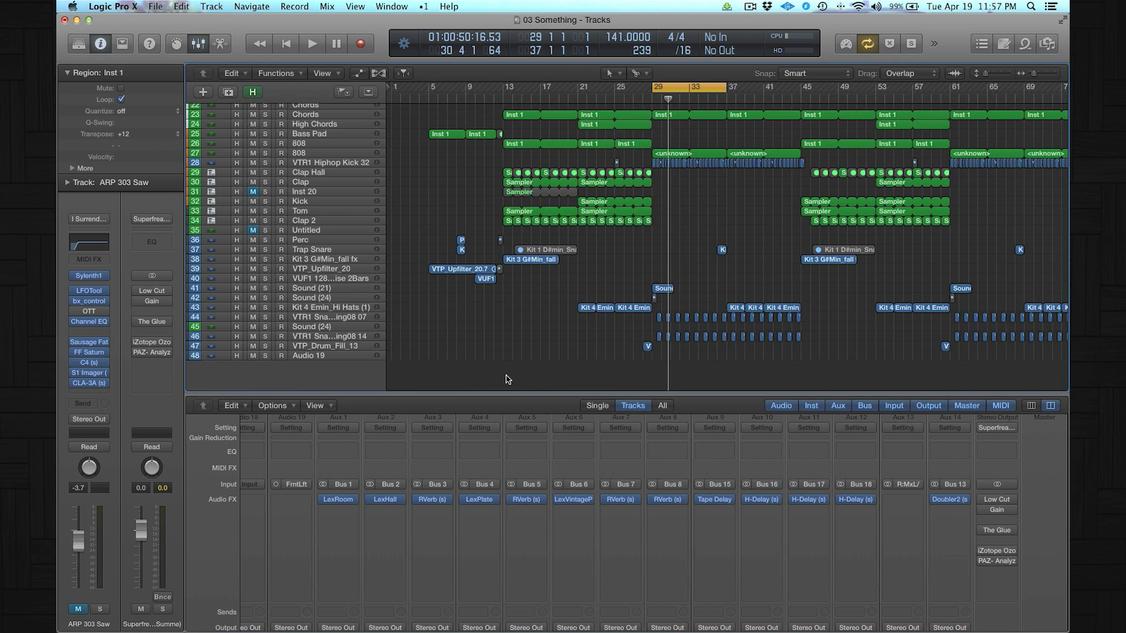
# Search All Files for 'vocal', preview Vocals_13_Verse.aif, and drop it as a new track at bar 29.
pyautogui.click(1047, 45)
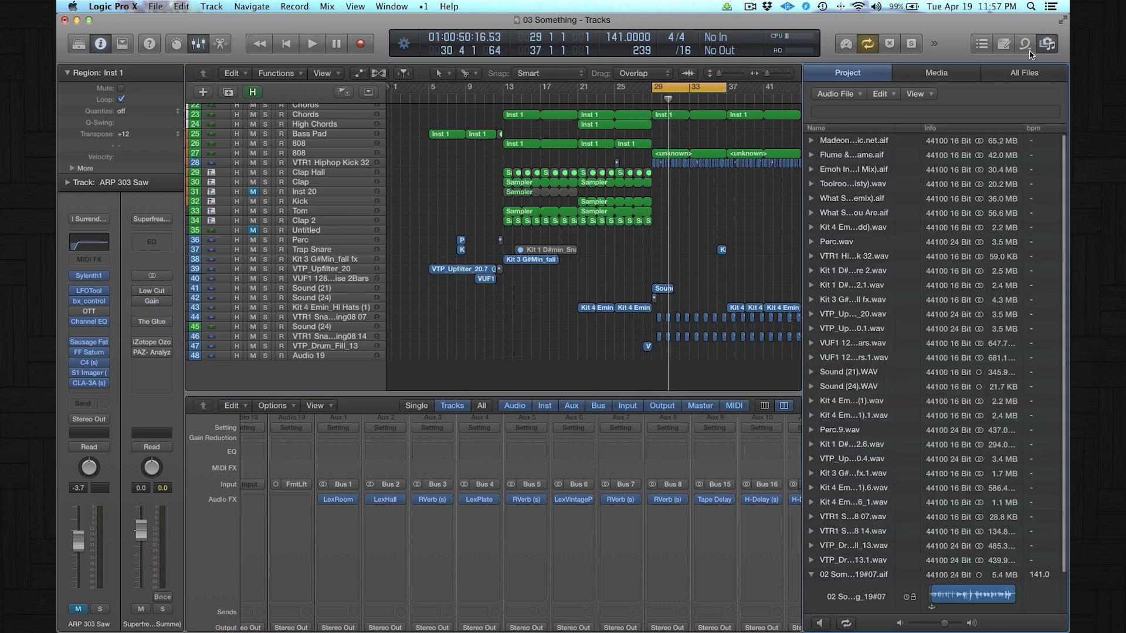
pyautogui.click(1008, 75)
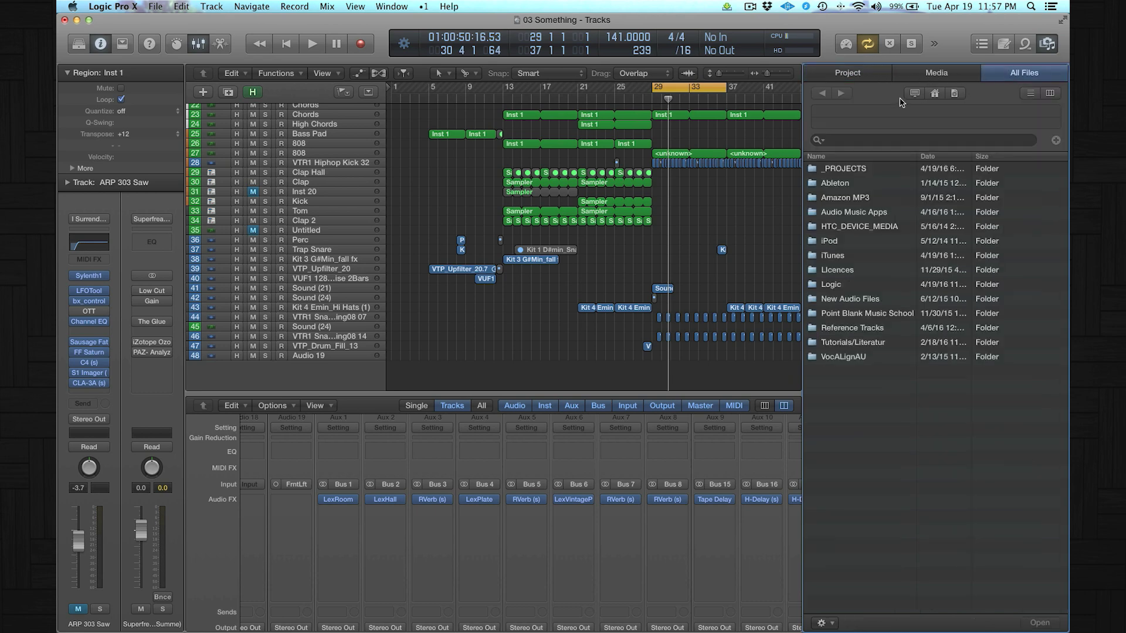
pyautogui.click(916, 94)
pyautogui.click(847, 141)
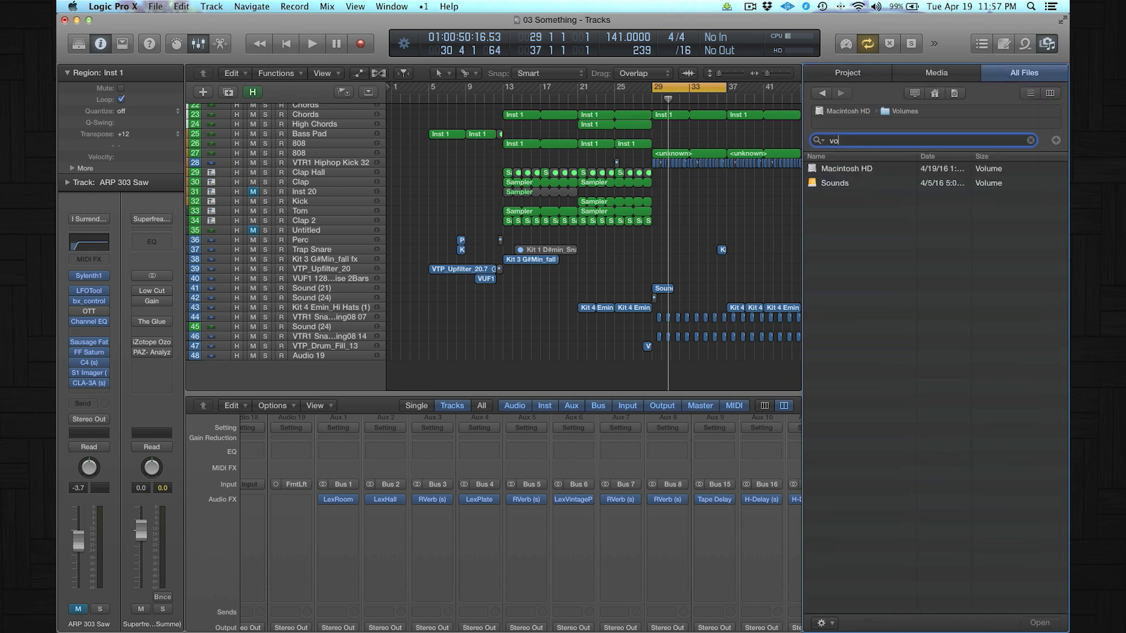
pyautogui.press('Return')
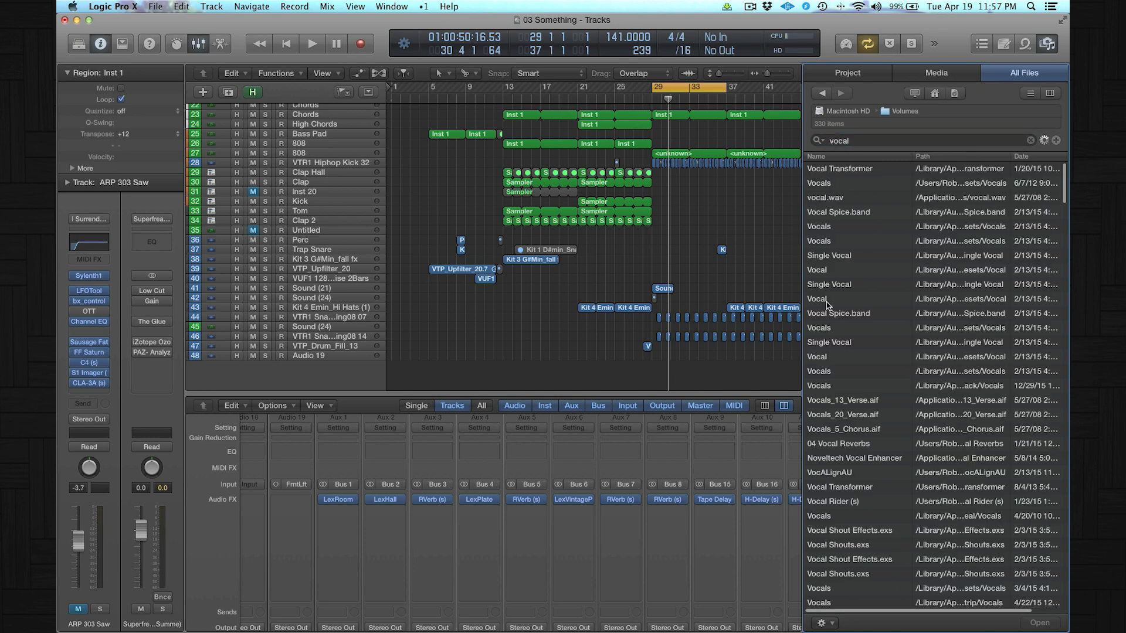
pyautogui.click(824, 358)
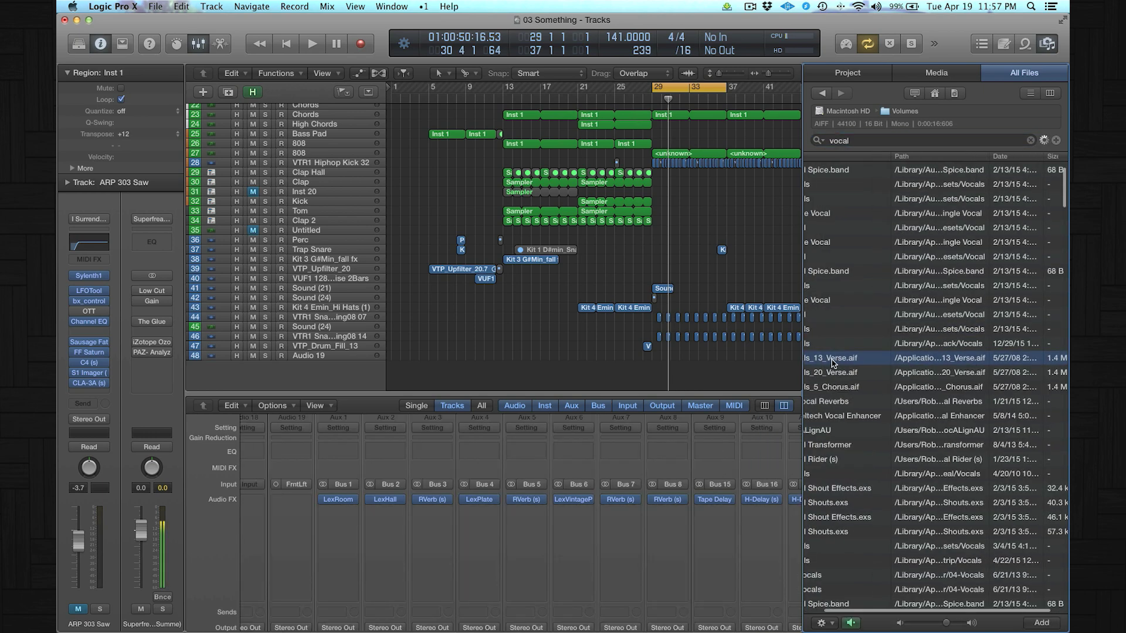
pyautogui.moveTo(822, 358); pyautogui.dragTo(658, 380)
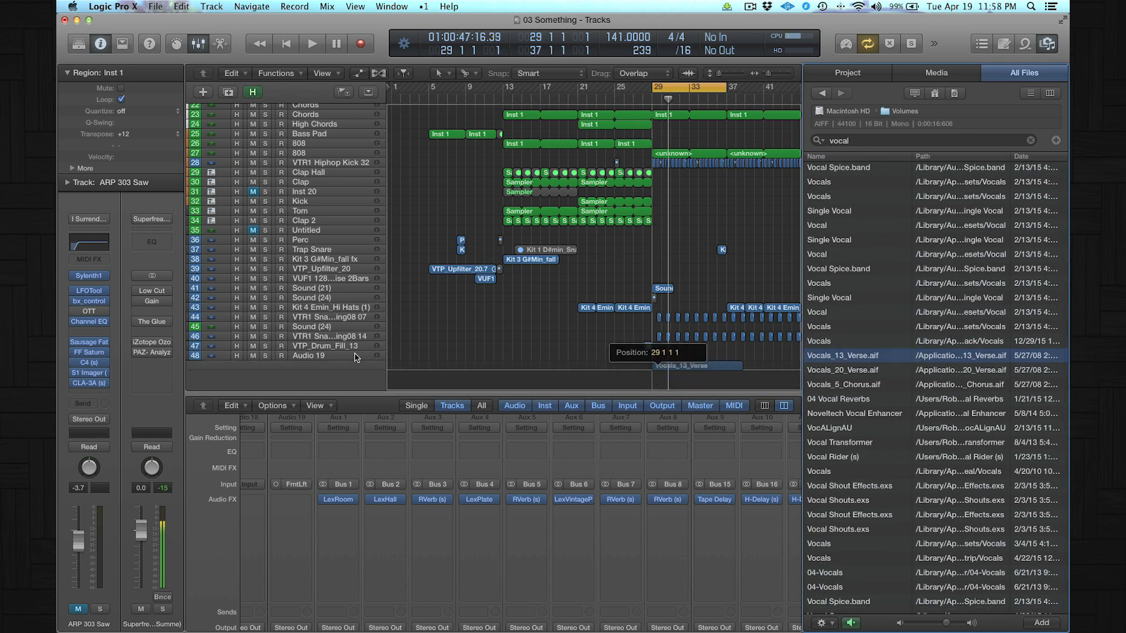
pyautogui.moveTo(354, 357); pyautogui.dragTo(352, 356)
pyautogui.press('space')
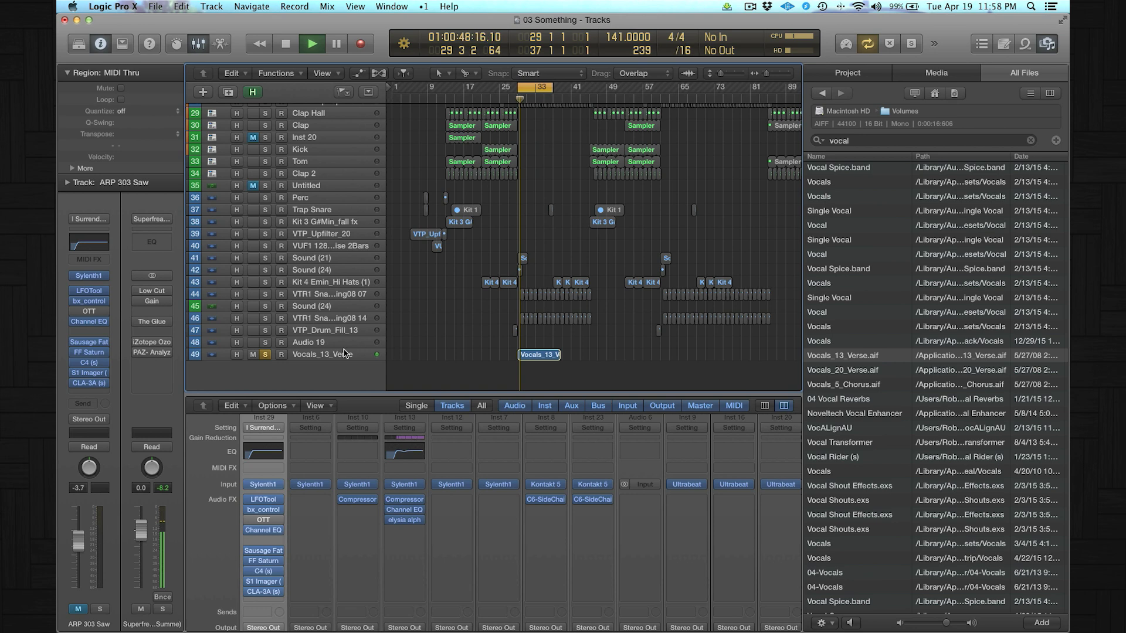
# Load the Mr Vega LVox channel strip on Vocals_13_Verse, then step through to the Rio LVox setting.
pyautogui.click(344, 354)
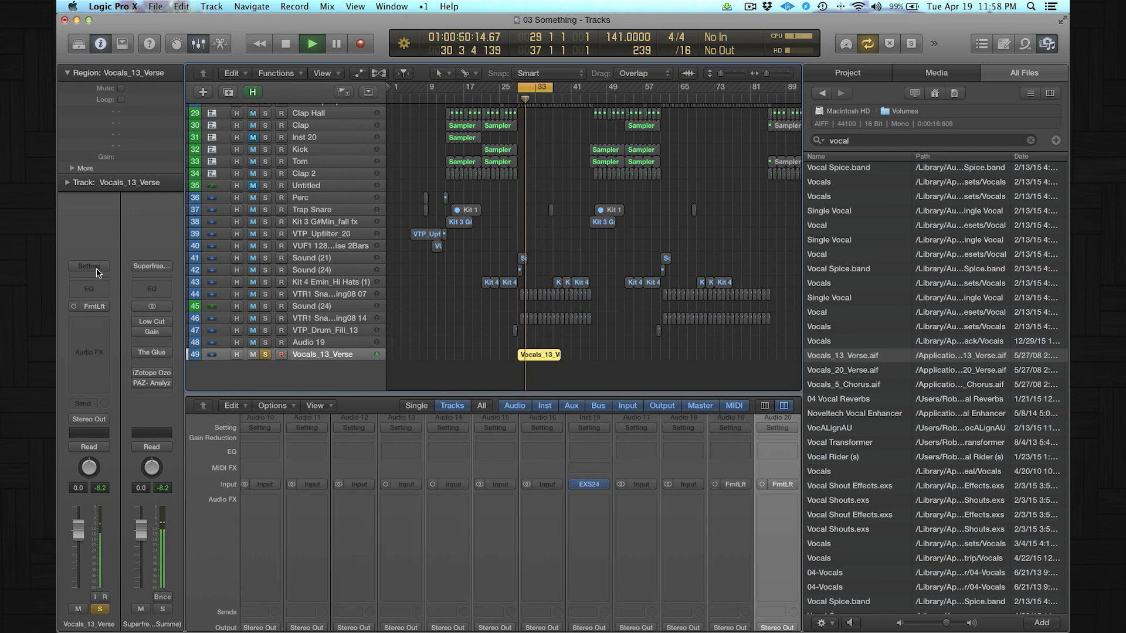
pyautogui.click(96, 269)
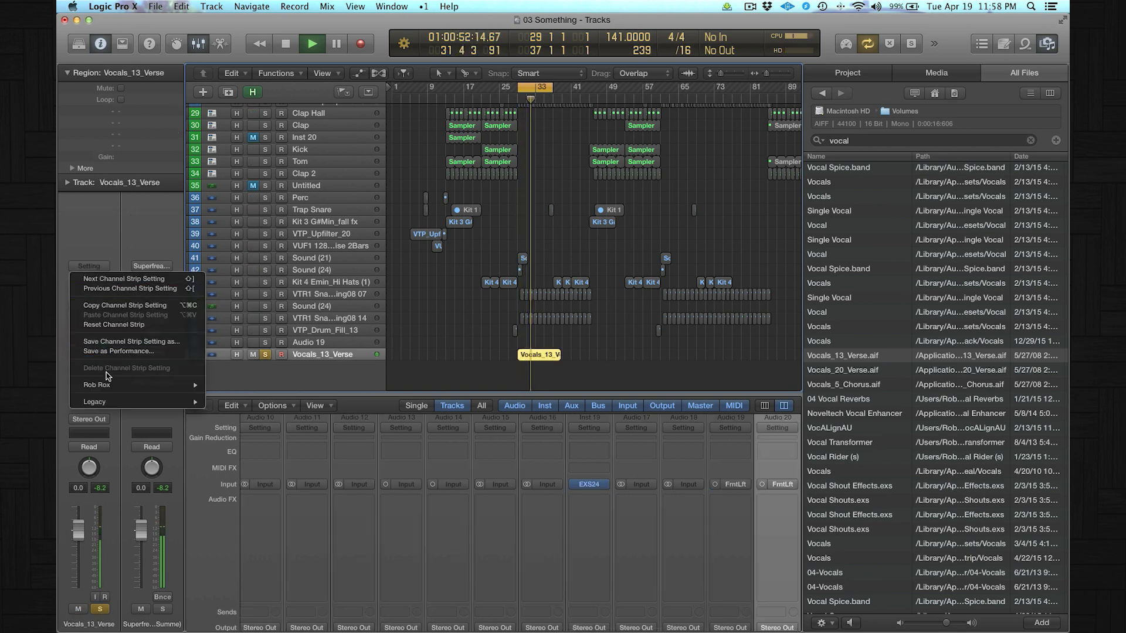
pyautogui.moveTo(109, 384)
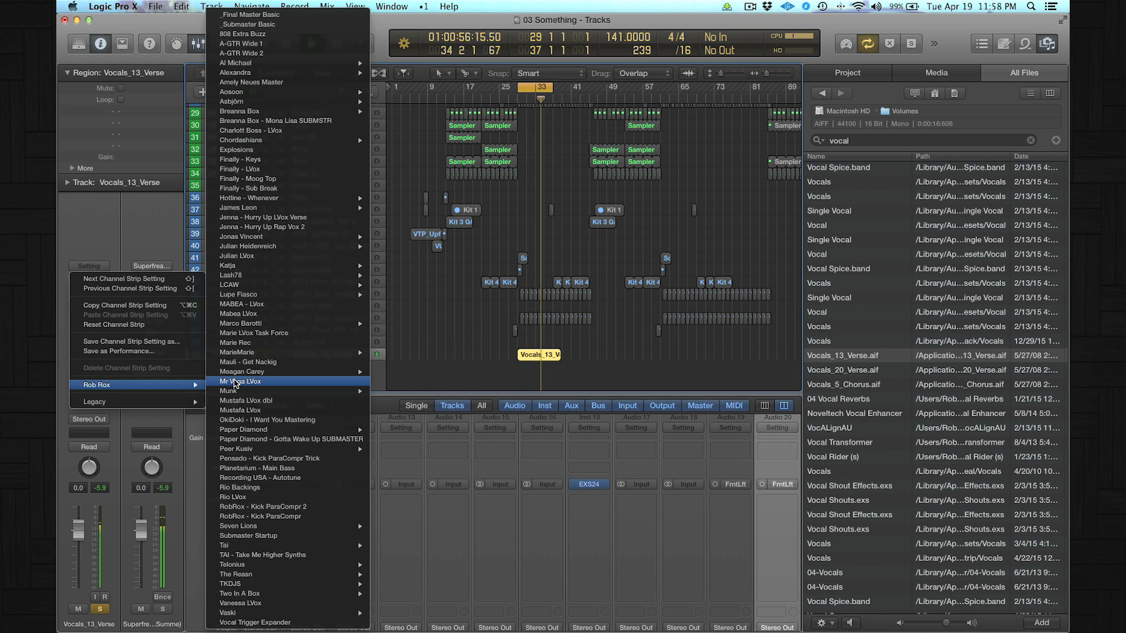
pyautogui.click(234, 382)
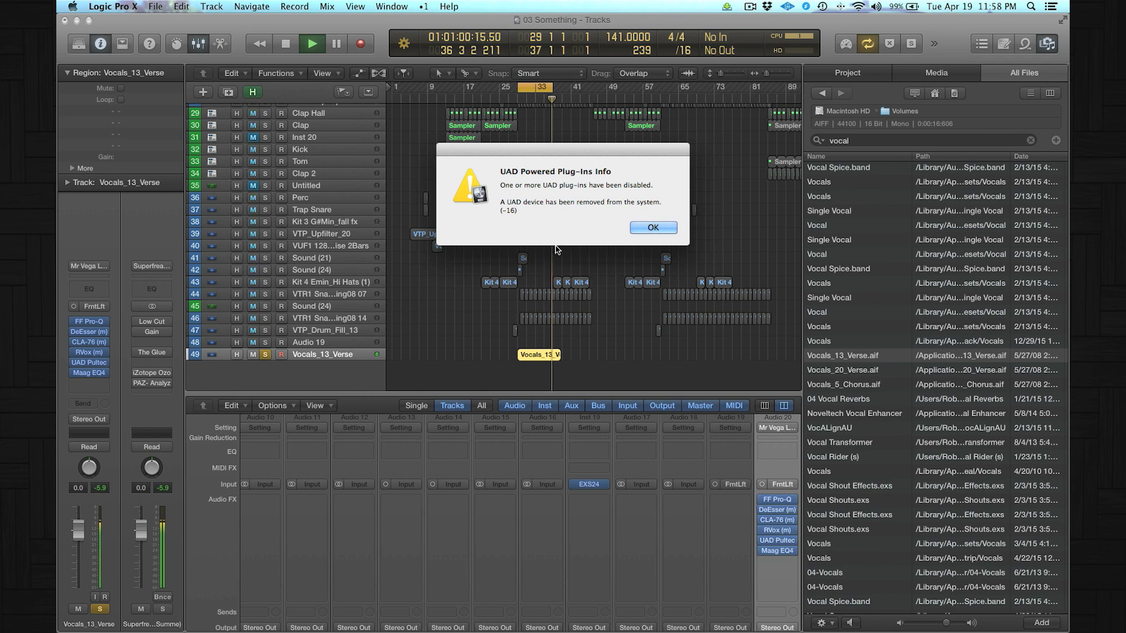
pyautogui.click(652, 229)
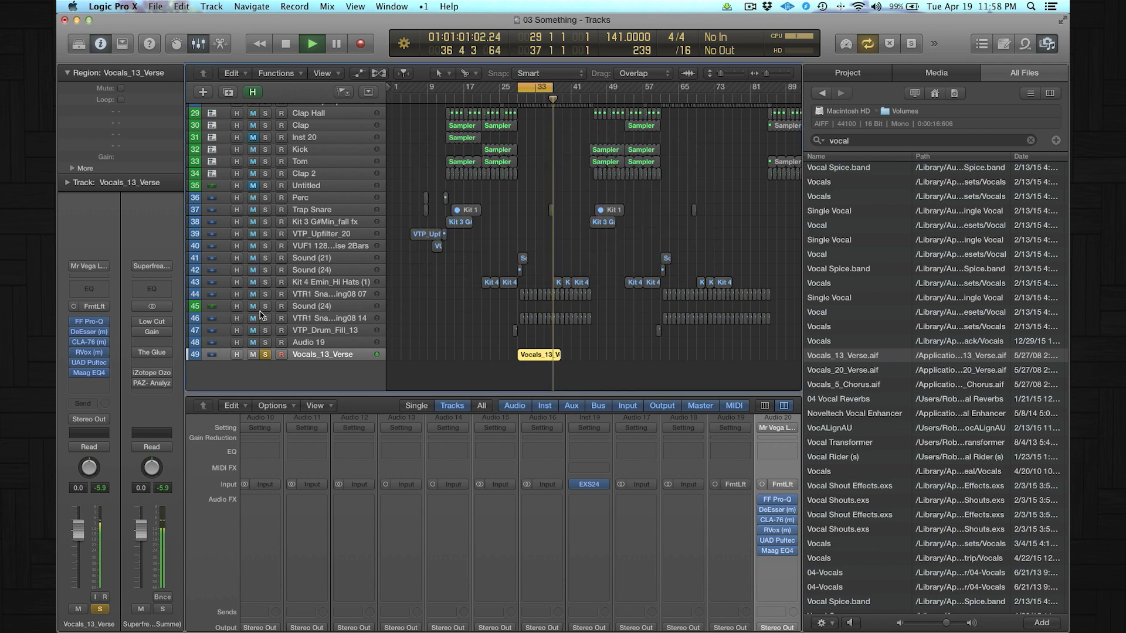
pyautogui.click(98, 271)
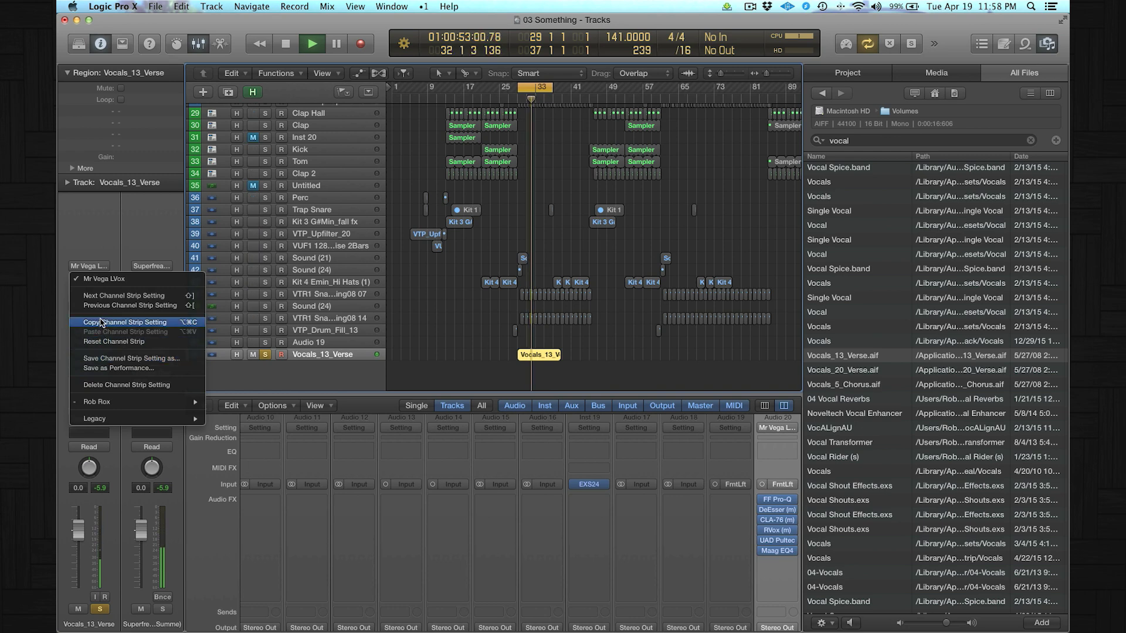
pyautogui.click(98, 297)
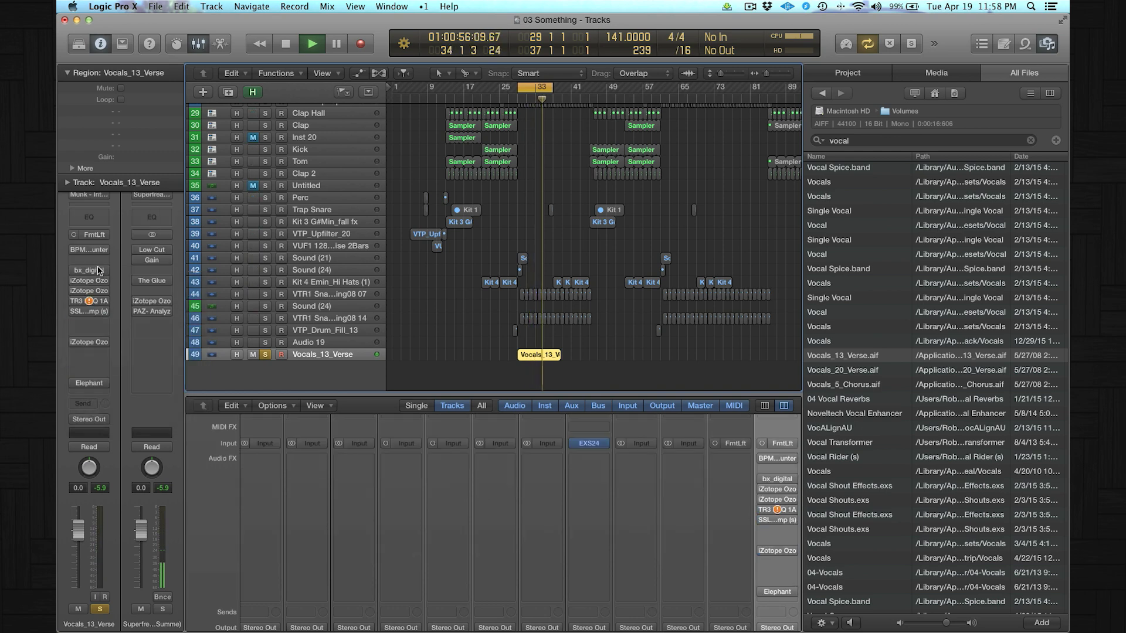
pyautogui.click(89, 194)
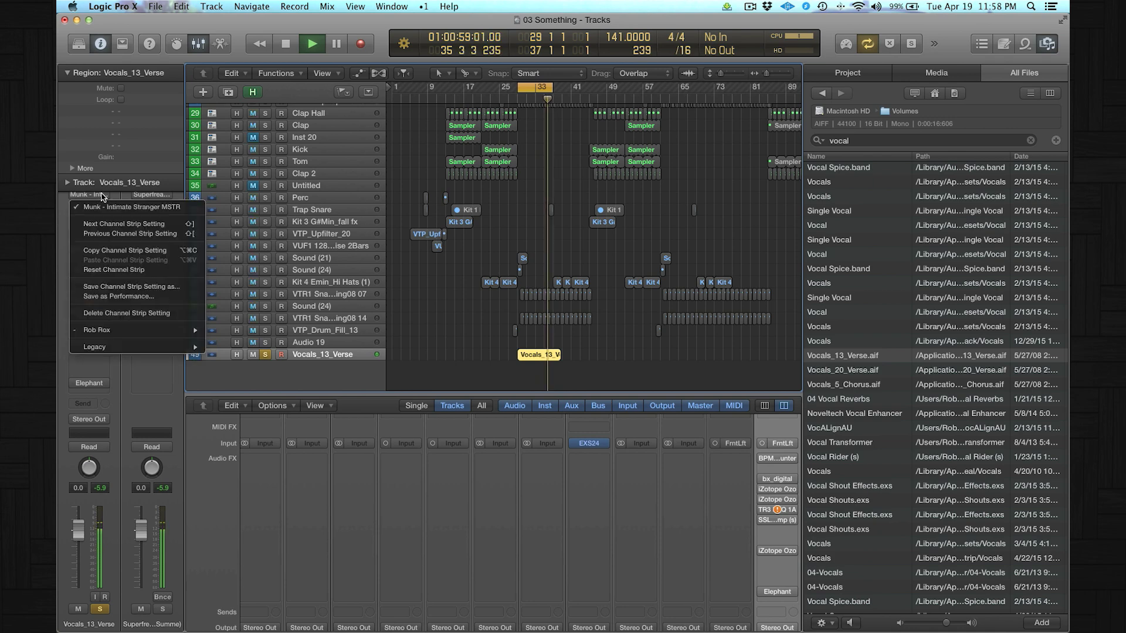
pyautogui.click(106, 226)
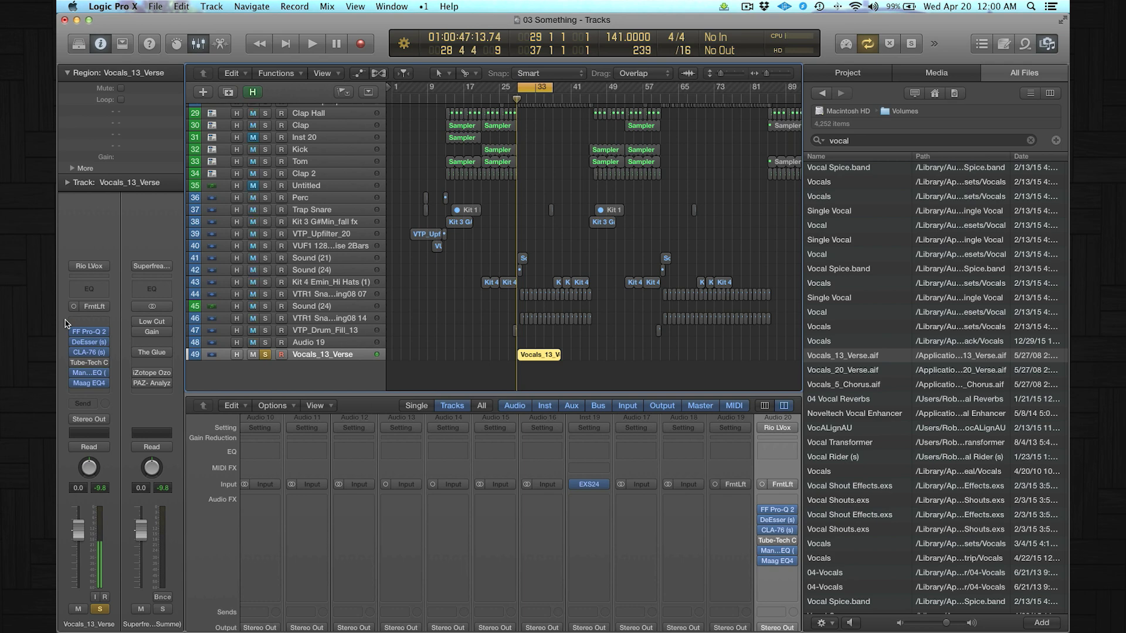
# Lower the second Pro-Q 2 band on the vocal, mute tracks 29–48, and stop playback.
pyautogui.moveTo(91, 332)
pyautogui.click(89, 332)
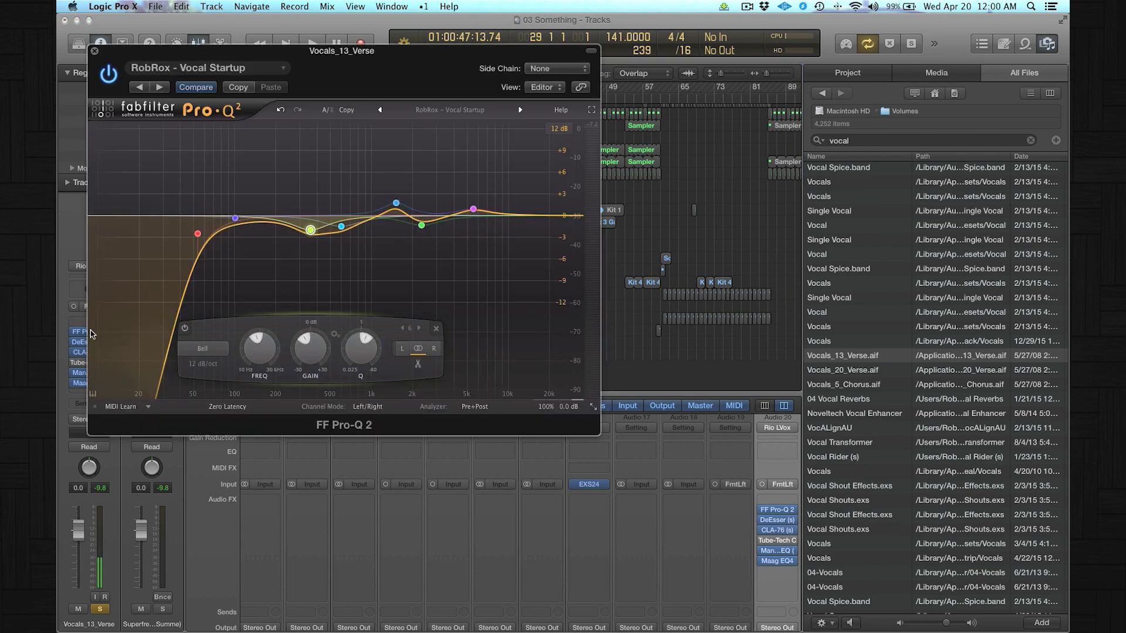
pyautogui.press('space')
pyautogui.moveTo(396, 203); pyautogui.dragTo(387, 208)
pyautogui.click(94, 50)
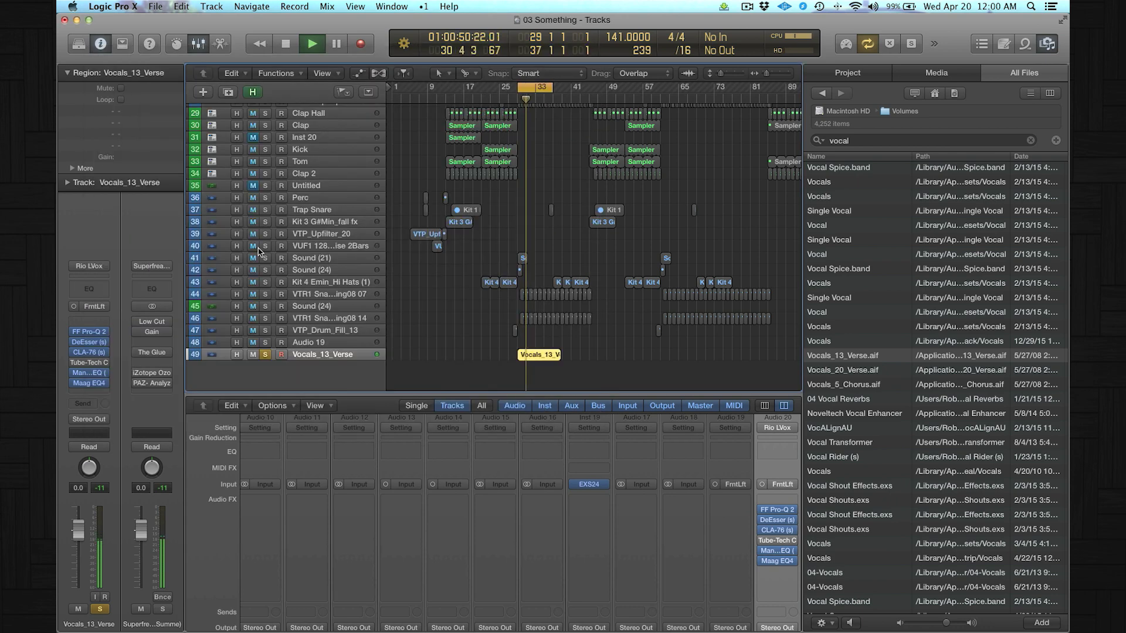
pyautogui.keyDown('alt'); pyautogui.click(257, 247); pyautogui.keyUp('alt')
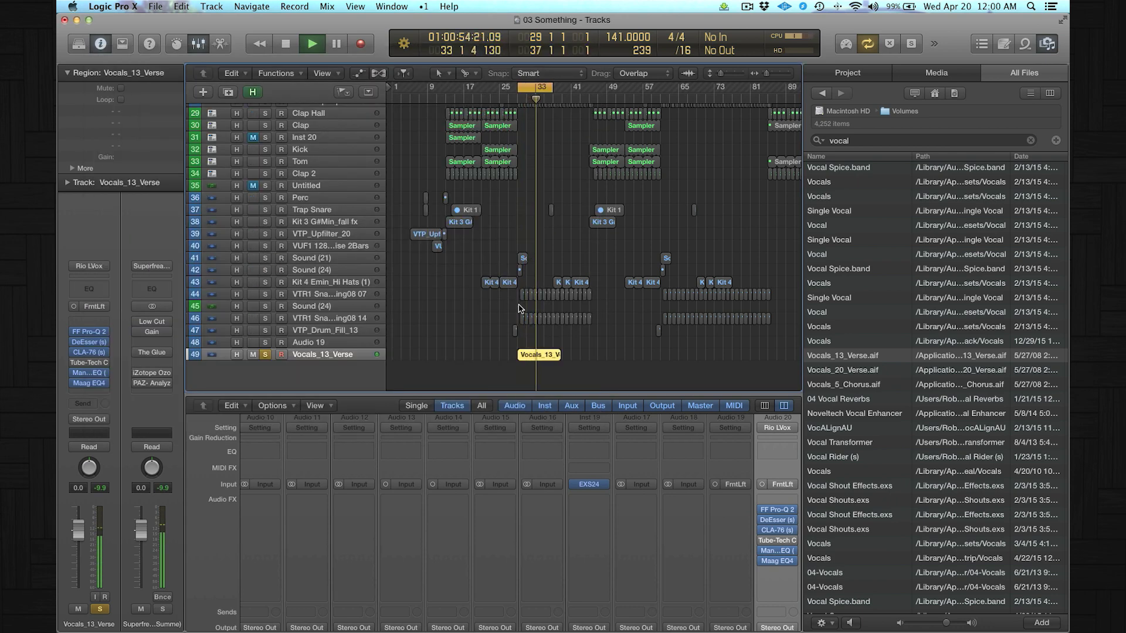
pyautogui.press('space')
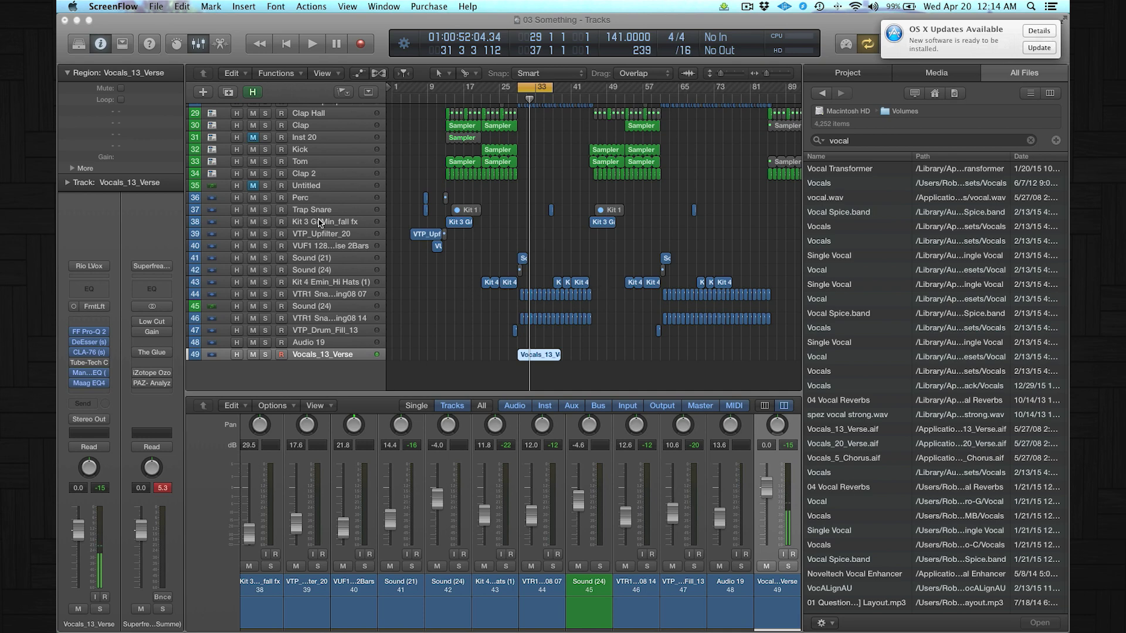
# Create a new software instrument track with Ultrabeat loaded in stereo.
pyautogui.click(199, 92)
pyautogui.click(199, 92)
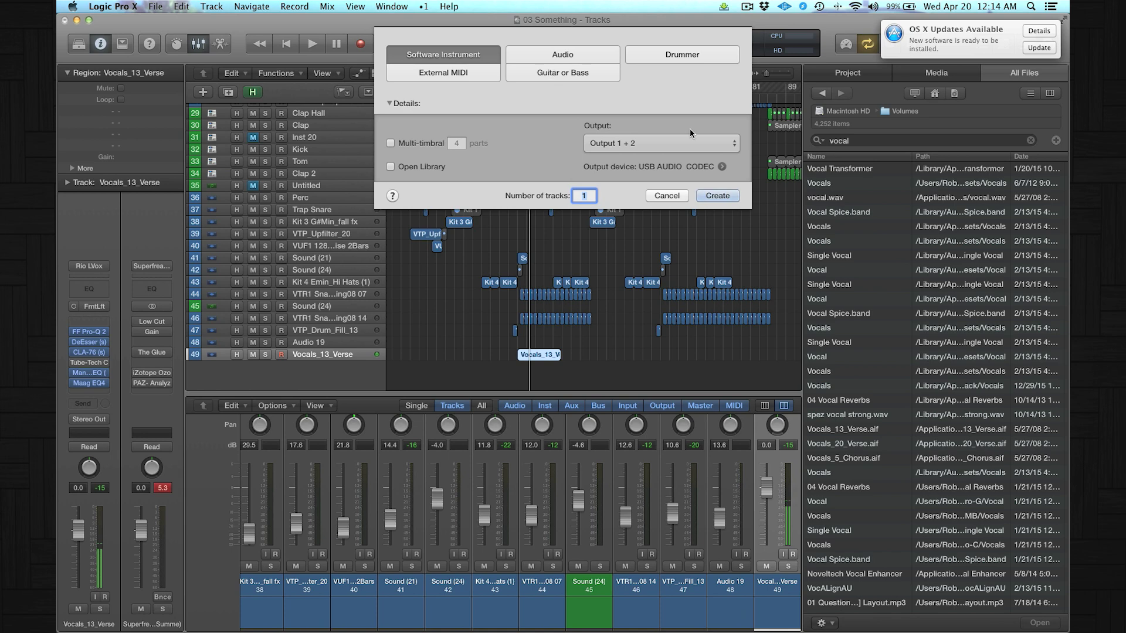
pyautogui.click(718, 196)
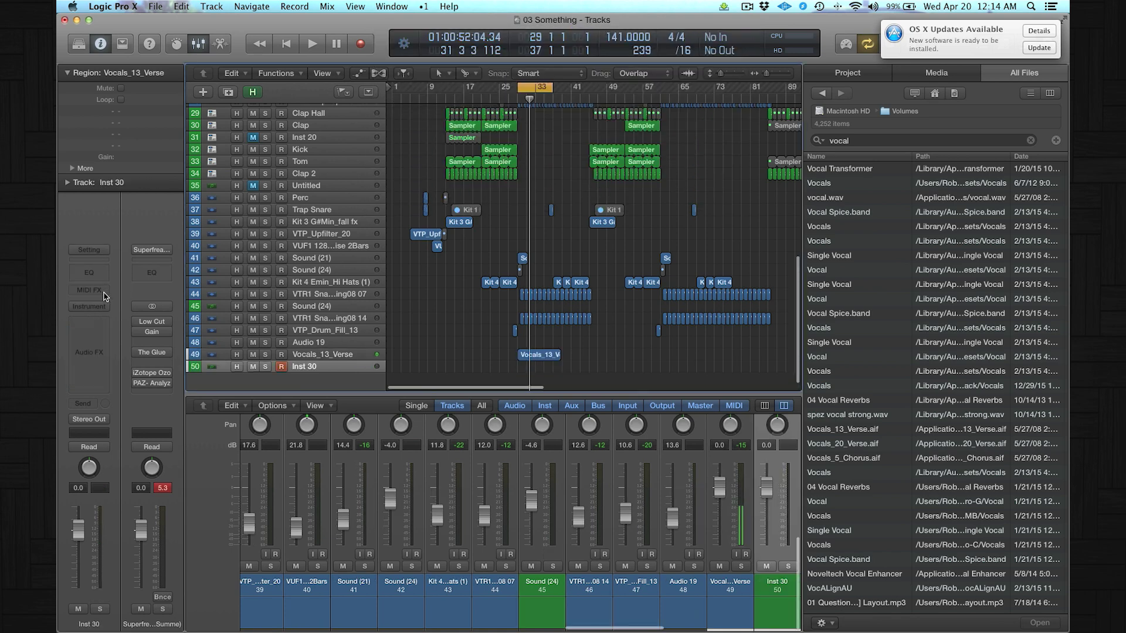
pyautogui.click(104, 307)
pyautogui.moveTo(115, 455)
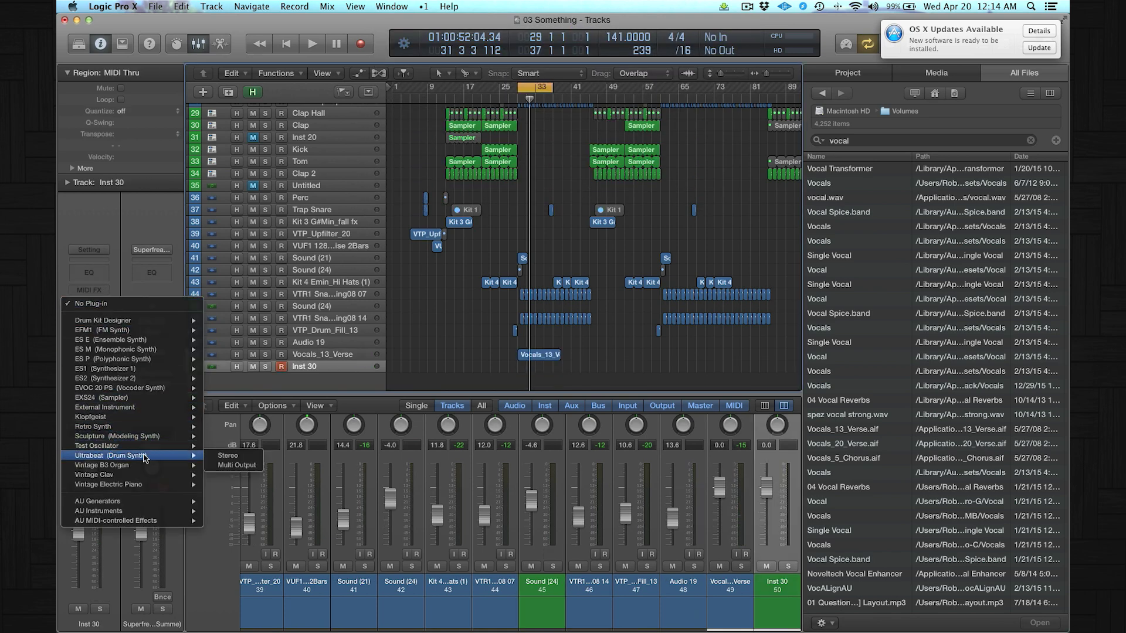
pyautogui.click(214, 457)
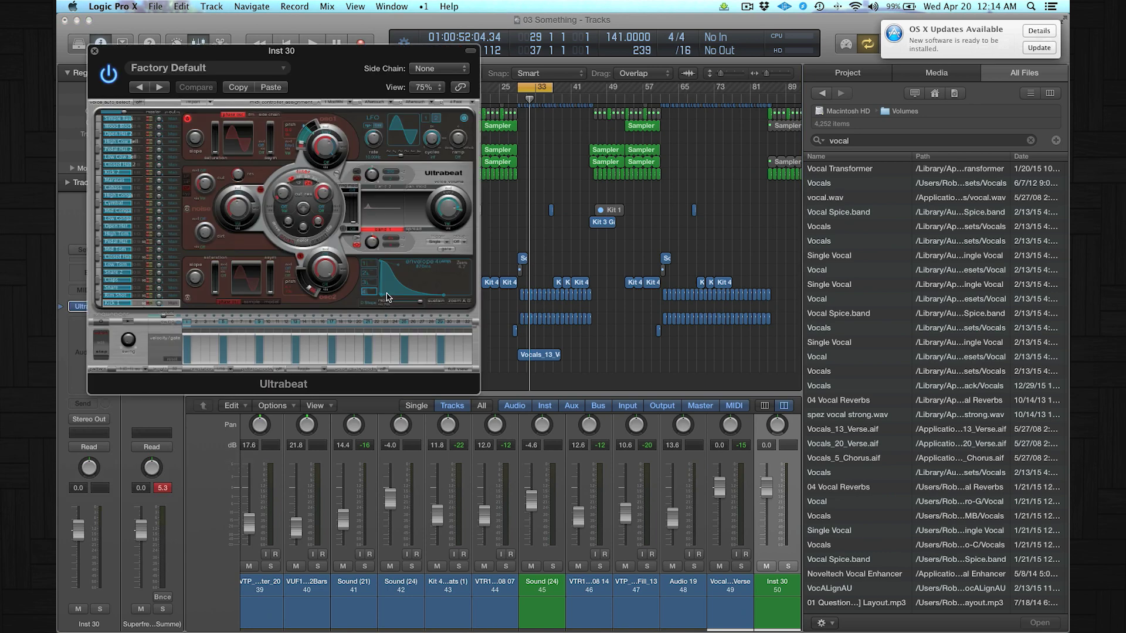
# Load Ultrabeat's Sampler preset, move its window to the right, and hide the mixer.
pyautogui.click(207, 68)
pyautogui.moveTo(176, 304)
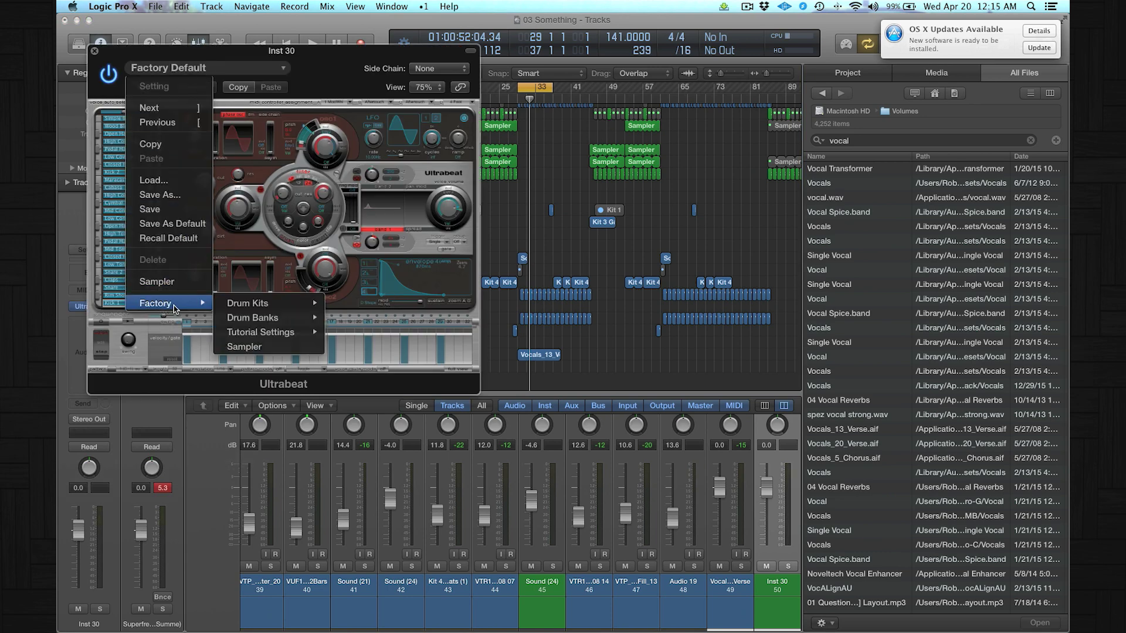
pyautogui.moveTo(243, 305)
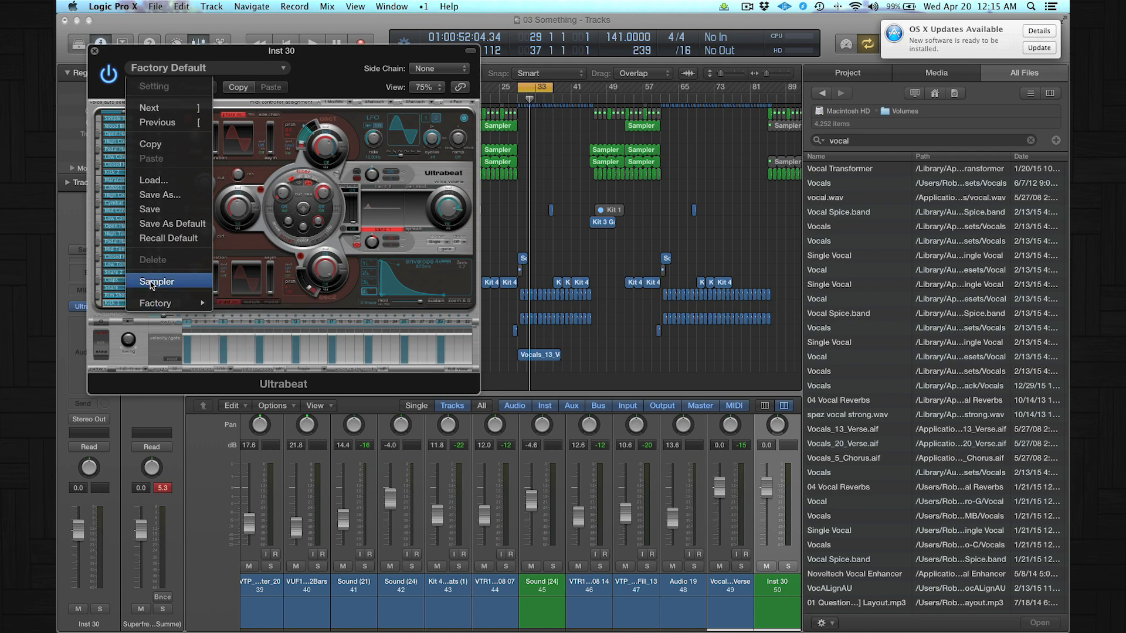
pyautogui.click(151, 284)
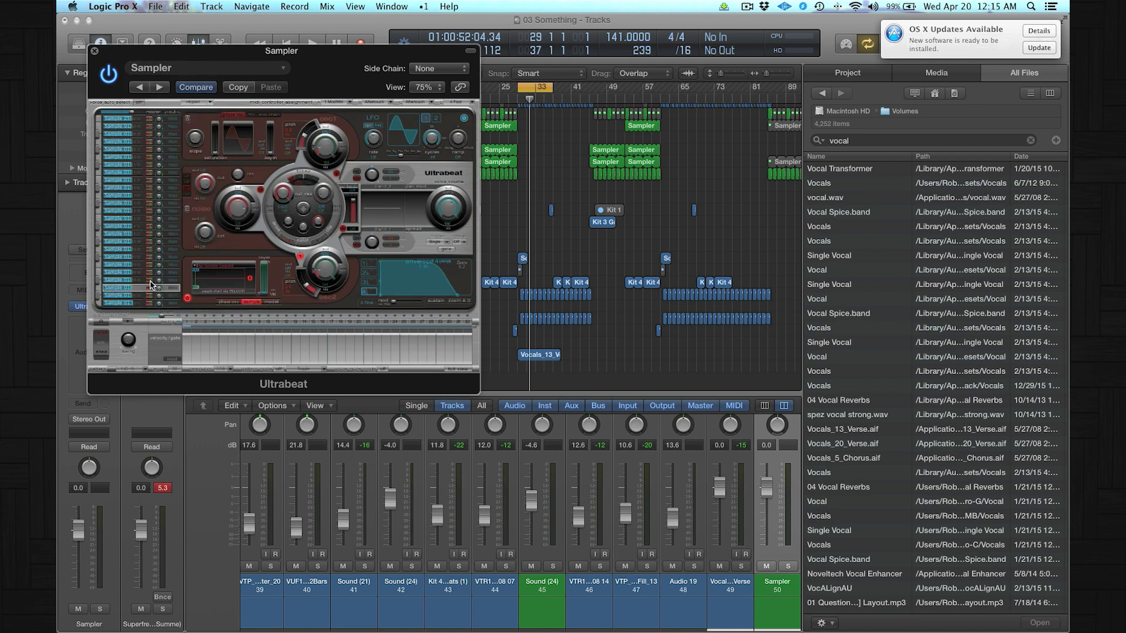
pyautogui.moveTo(226, 57); pyautogui.dragTo(464, 62)
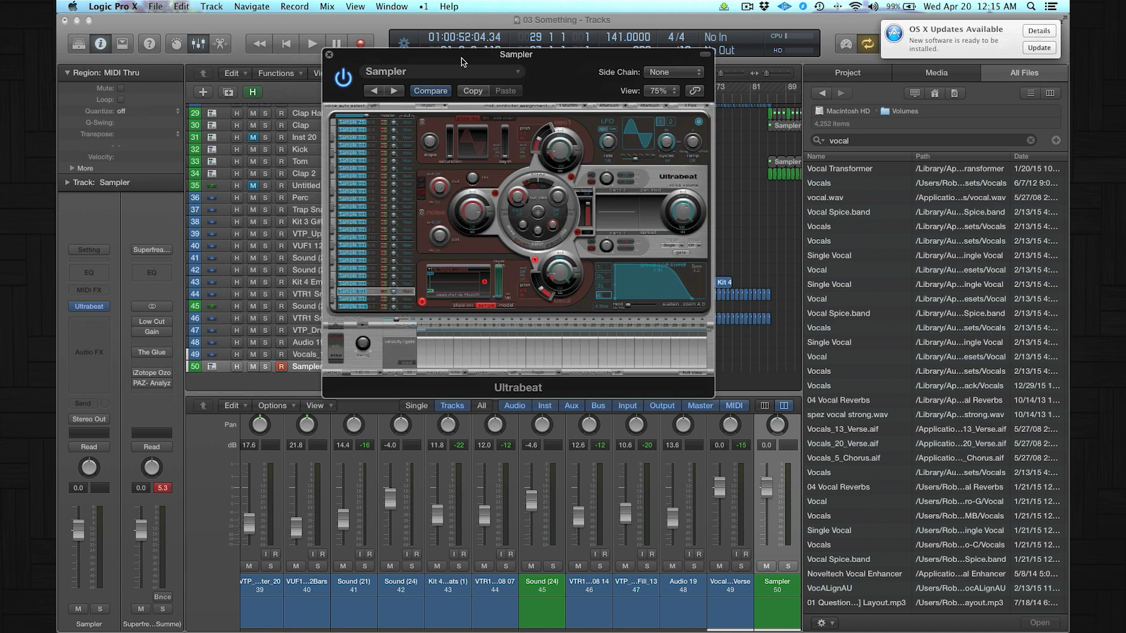
pyautogui.press('x')
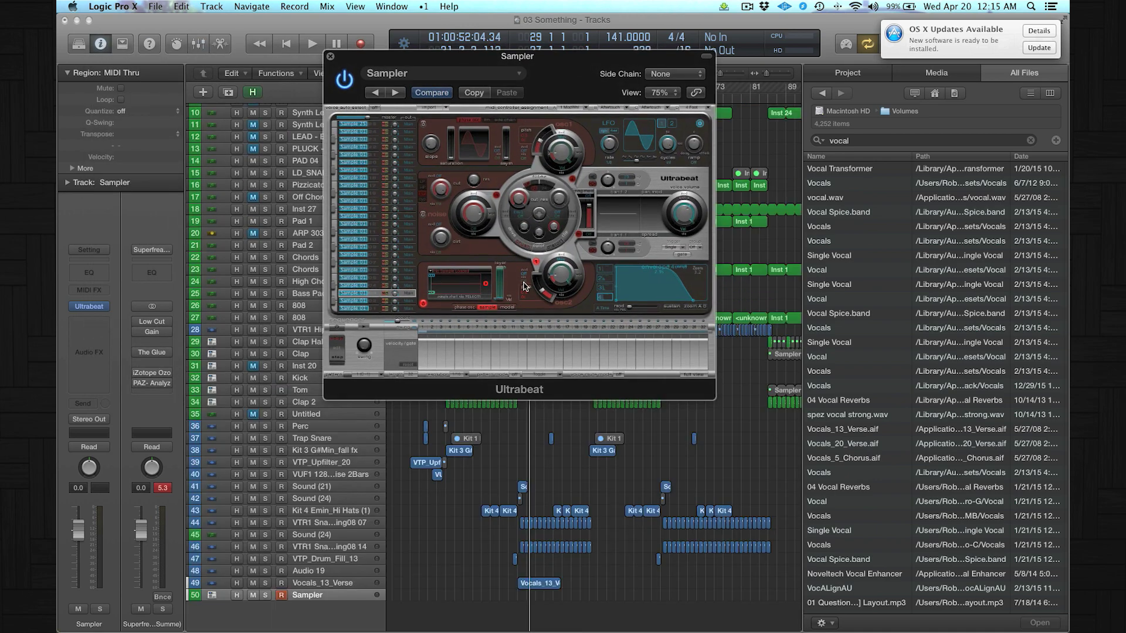
# Close the browser and move the Sampler track below VTR1 Hiphop Kick 32.
pyautogui.press('f')
pyautogui.moveTo(545, 93); pyautogui.dragTo(947, 124)
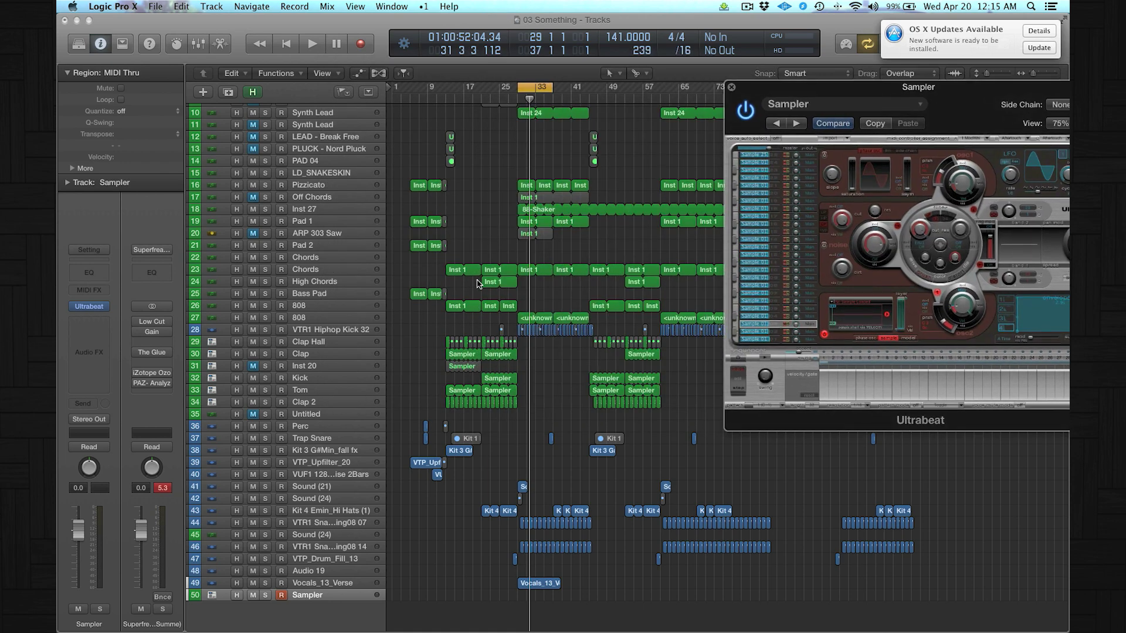
pyautogui.moveTo(327, 597); pyautogui.dragTo(283, 338)
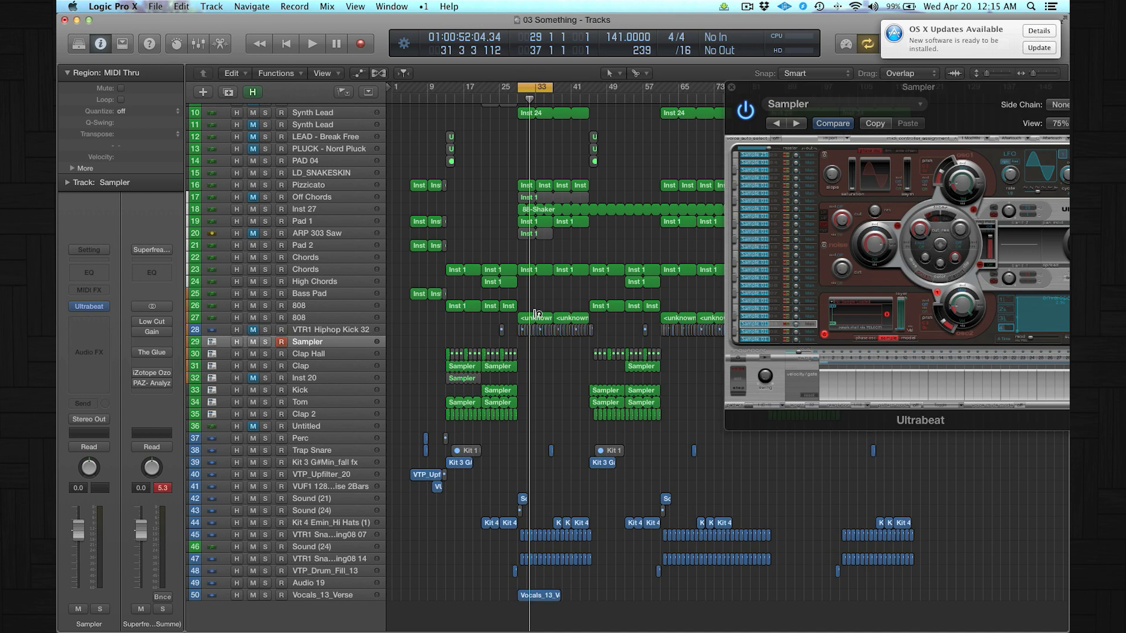
pyautogui.moveTo(498, 320); pyautogui.dragTo(569, 375)
# Pencil in a looped Sampler region at bar 29.
pyautogui.press('t')
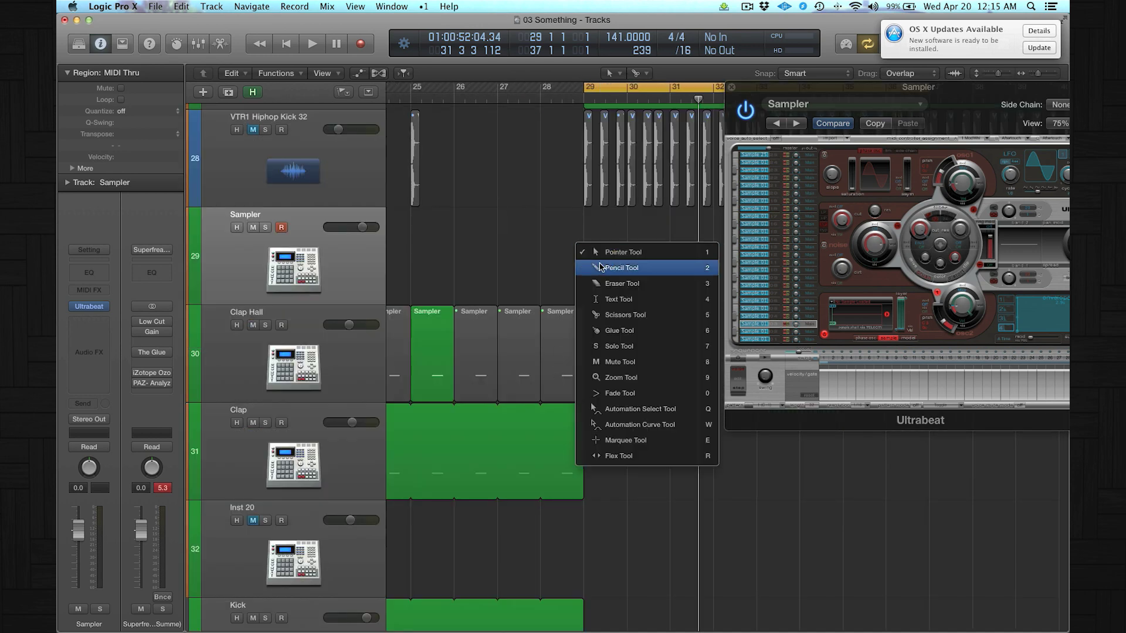
pyautogui.press('p')
pyautogui.click(598, 252)
pyautogui.press('t')
pyautogui.press('Escape')
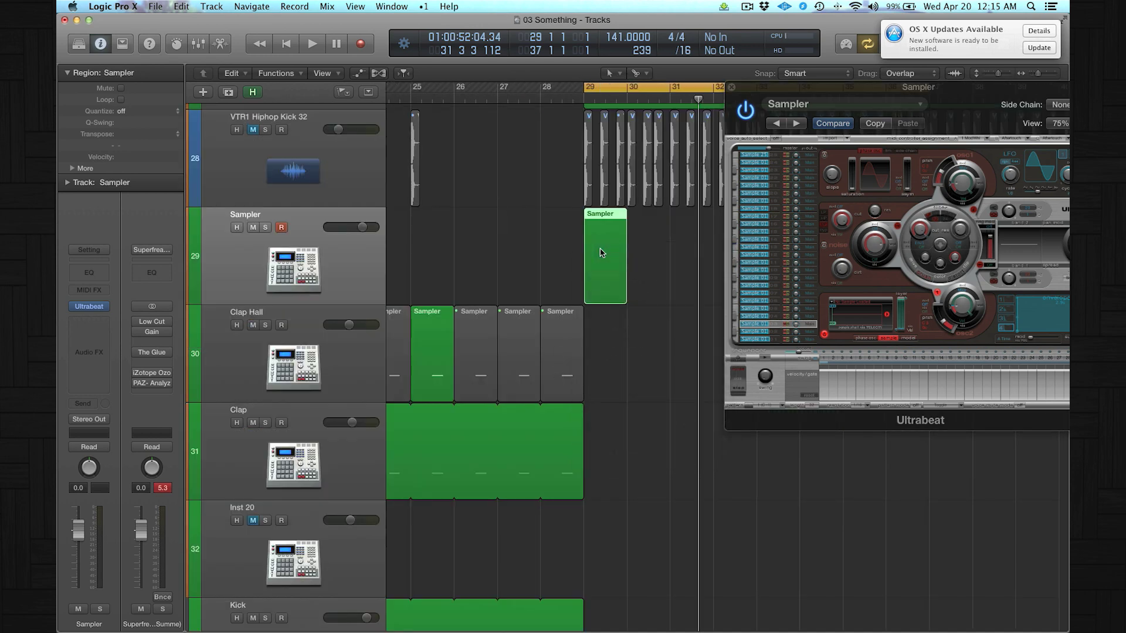
pyautogui.press('l')
# In the Piano Roll, draw a short C1 note at the start of bar 29.
pyautogui.press('p')
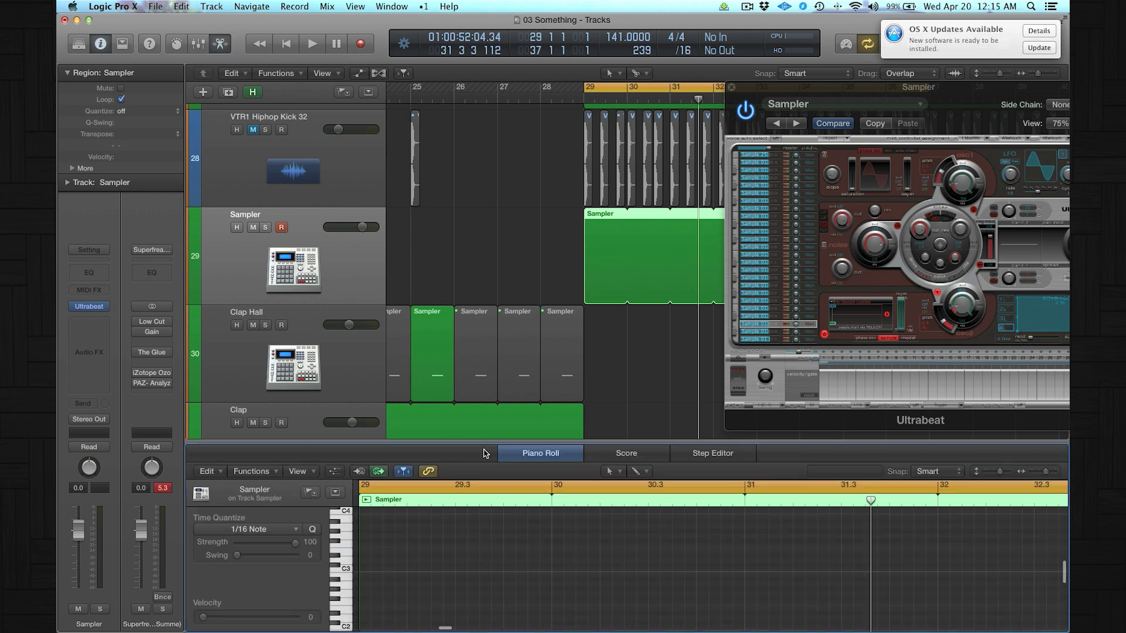
pyautogui.press('t')
pyautogui.click(469, 562)
pyautogui.scroll(-3, 419, 572)
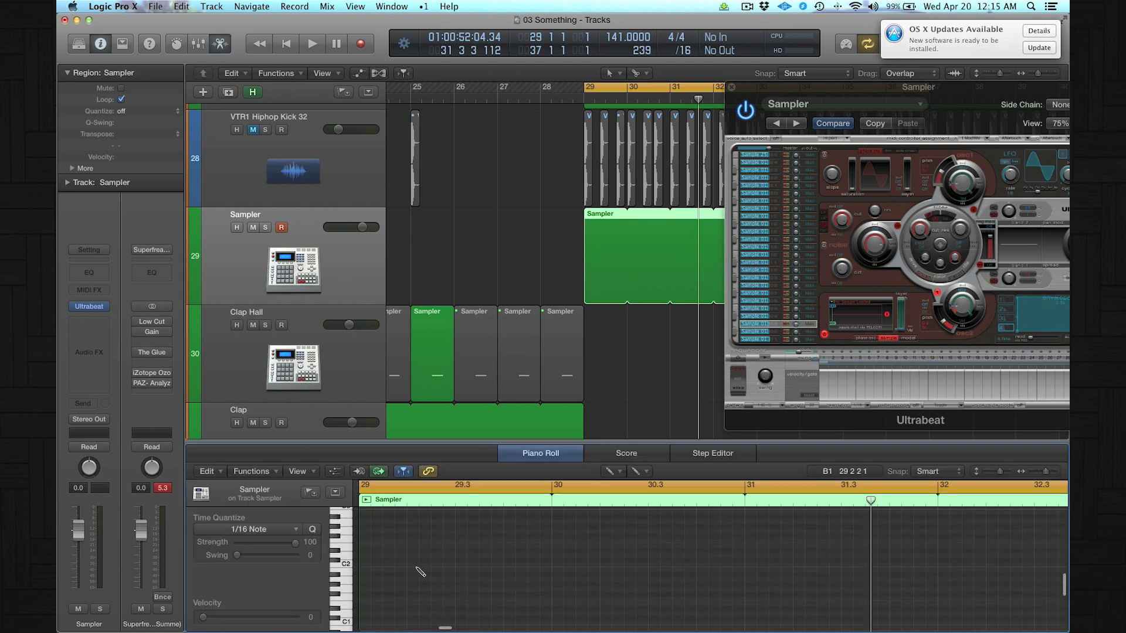
pyautogui.scroll(-1, 398, 587)
pyautogui.click(368, 601)
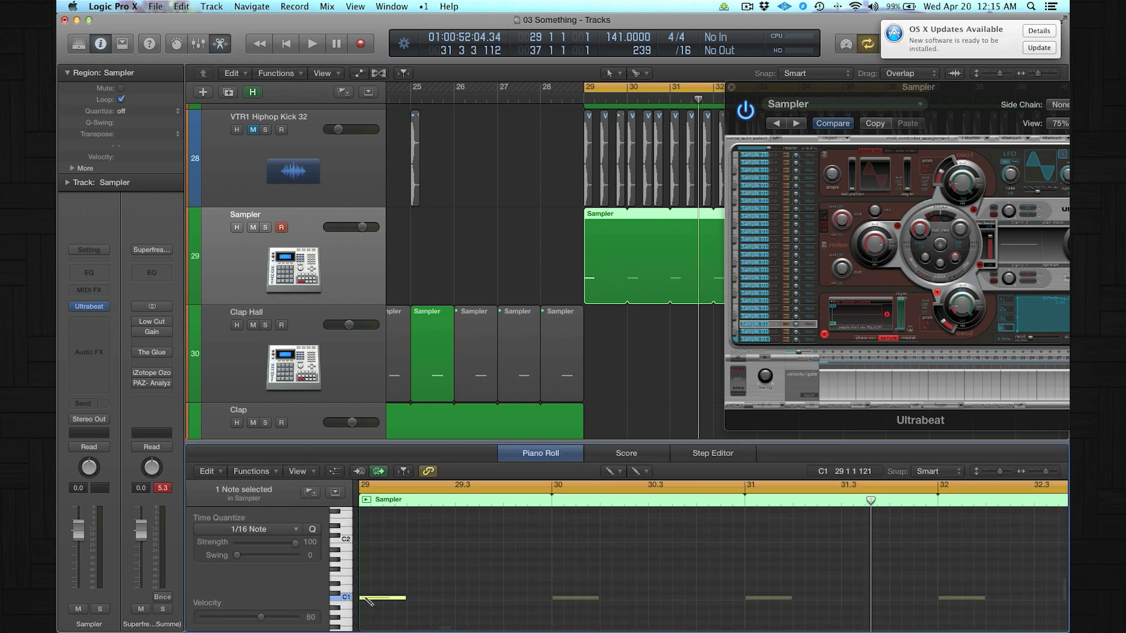
pyautogui.press('t')
pyautogui.press('t')
pyautogui.moveTo(403, 600)
pyautogui.mouseDown()
pyautogui.moveTo(369, 598)
pyautogui.moveTo(406, 596)
pyautogui.mouseUp()
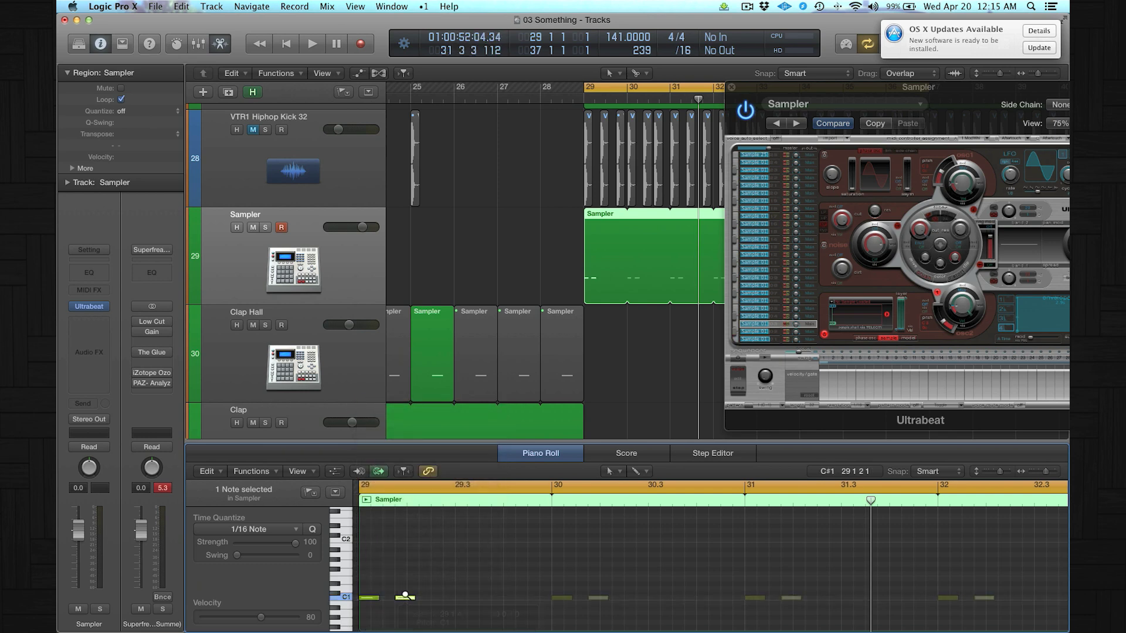
# Option-drag copies of the C1 note to 29 2 3 1 and beat 4 of bar 29.
pyautogui.moveTo(558, 162); pyautogui.dragTo(628, 275)
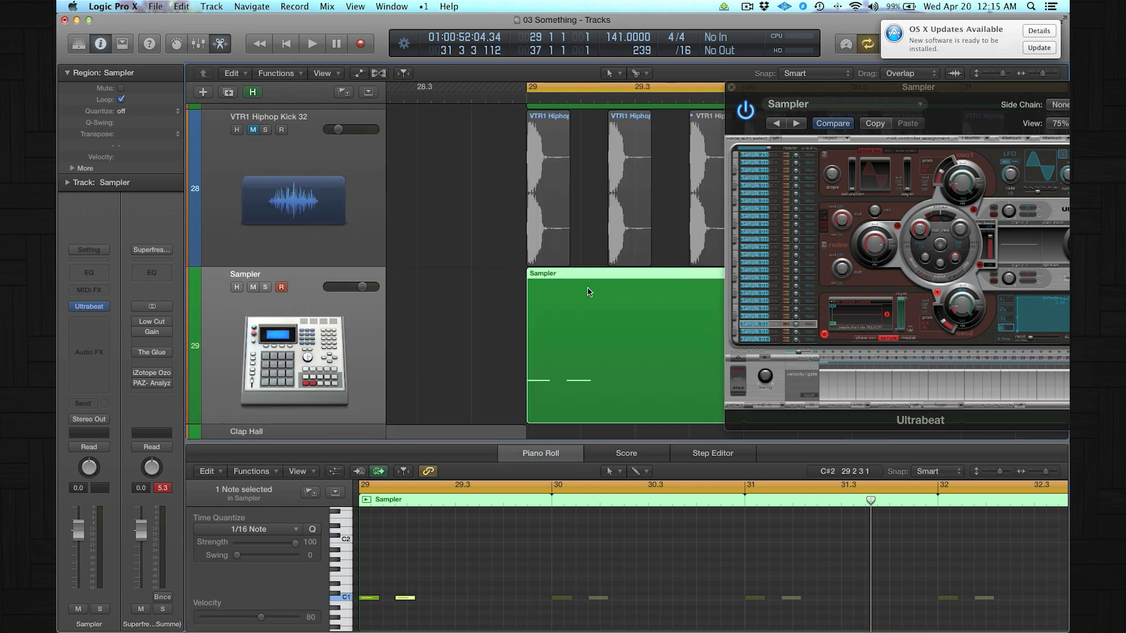
pyautogui.moveTo(403, 601); pyautogui.dragTo(441, 600)
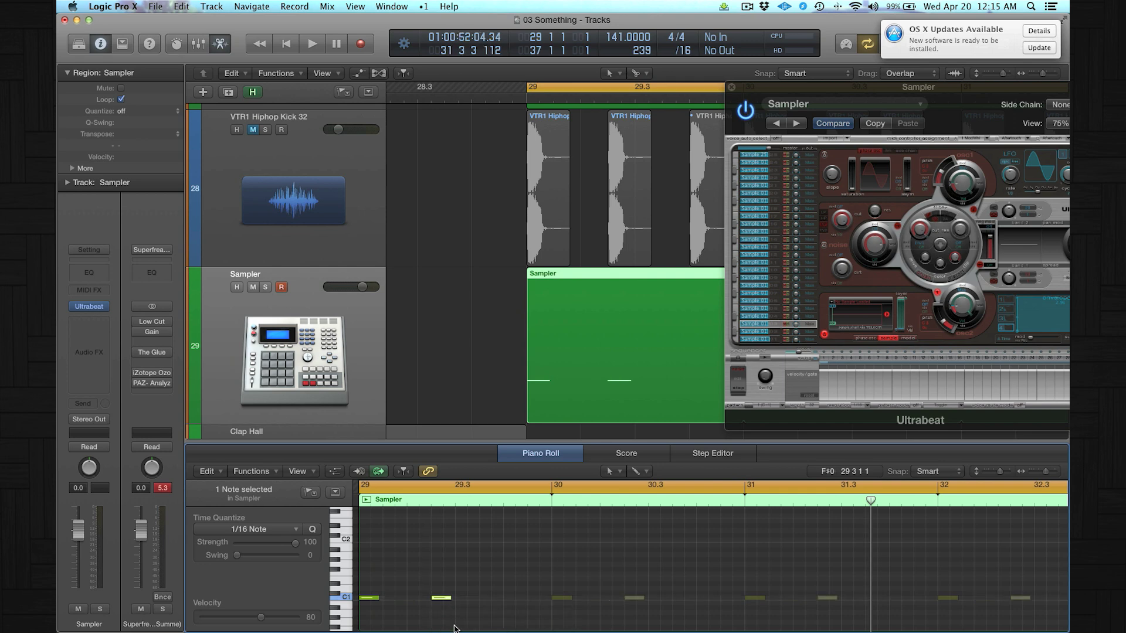
pyautogui.moveTo(449, 600); pyautogui.dragTo(514, 599)
pyautogui.moveTo(755, 93); pyautogui.dragTo(980, 183)
pyautogui.click(722, 348)
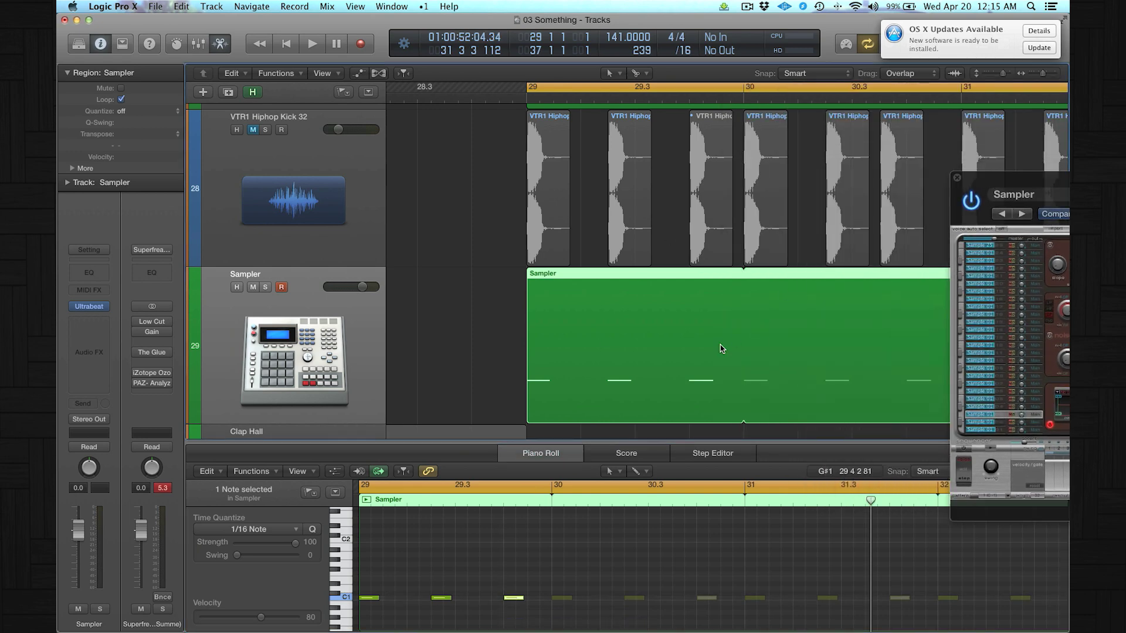
pyautogui.moveTo(1011, 170); pyautogui.dragTo(594, 106)
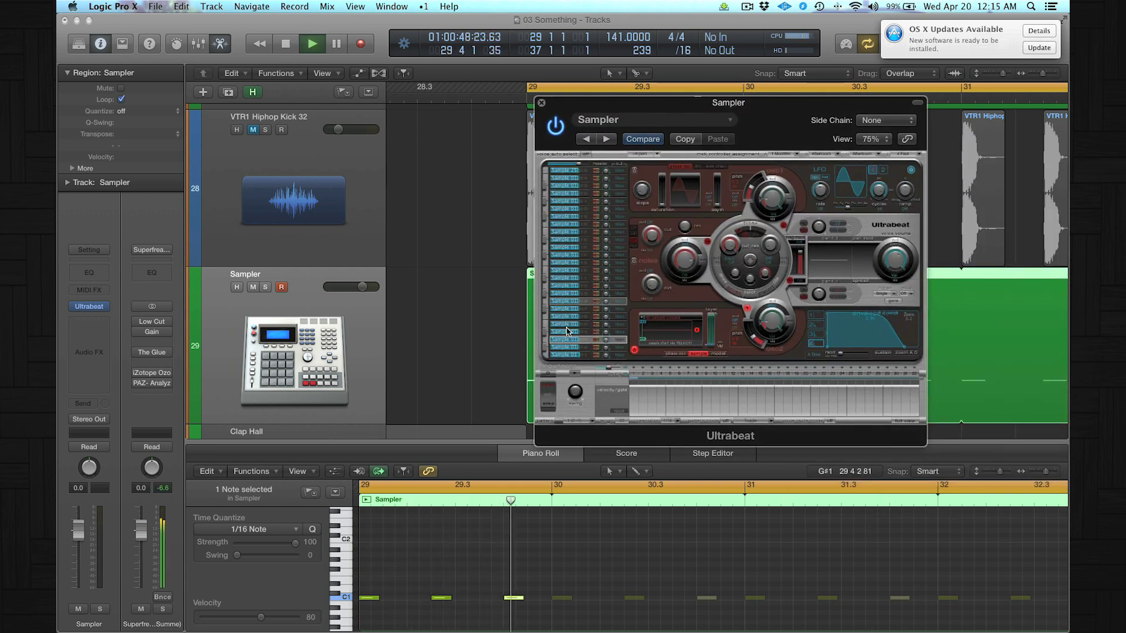
# Mute the Vocals_13_Verse track and zoom out to the whole arrangement.
pyautogui.rightClick(429, 310)
pyautogui.click(423, 287)
pyautogui.rightClick(420, 277)
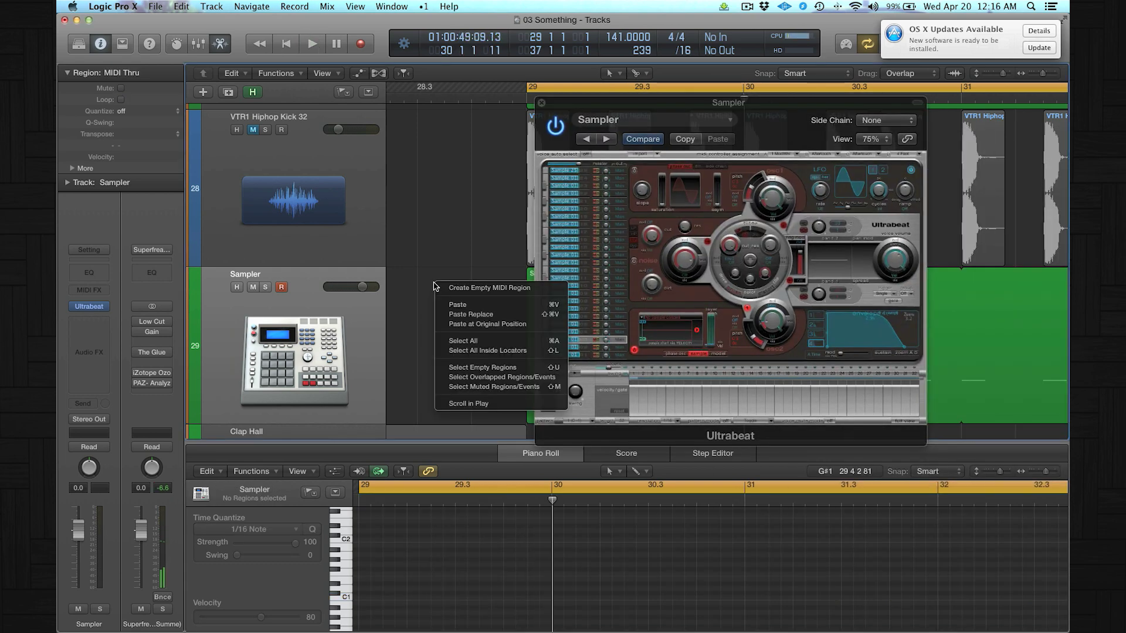
pyautogui.click(420, 276)
pyautogui.scroll(-15, 420, 277)
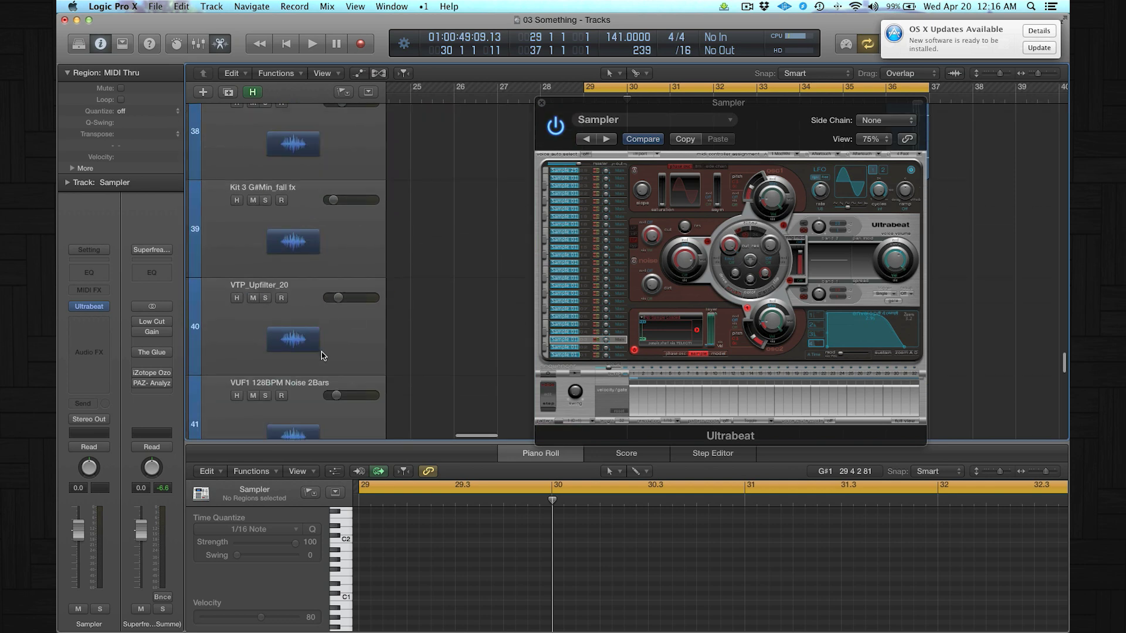
pyautogui.scroll(-3, 322, 355)
pyautogui.click(254, 331)
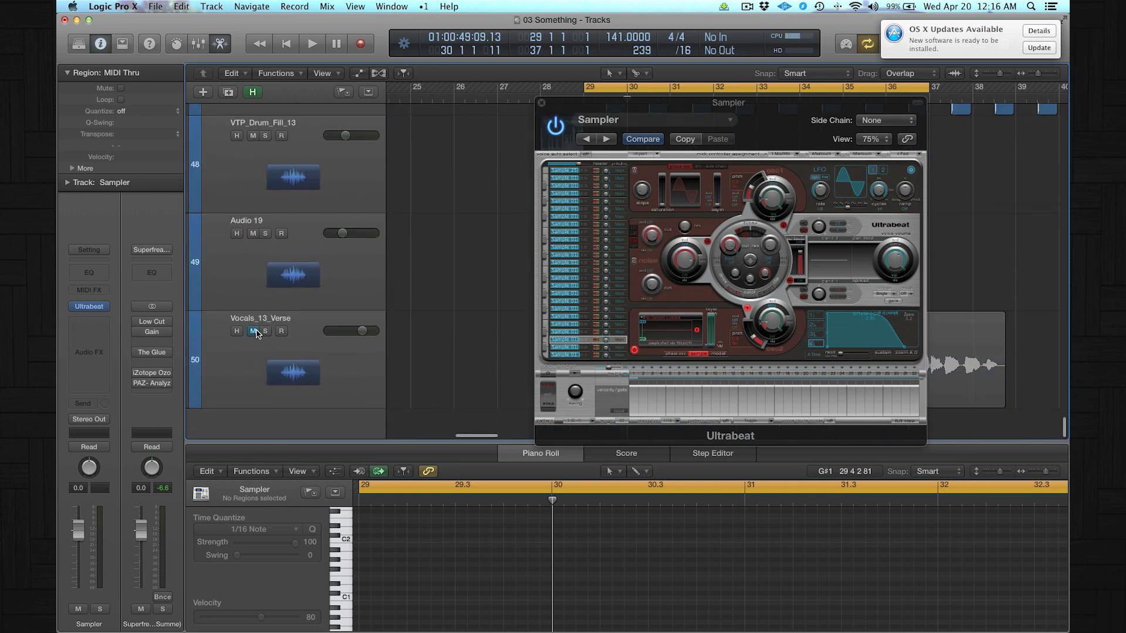
pyautogui.press('z')
# Start playback, select the lowest Ultrabeat voice, and set the Sampler fader to -7.8 dB.
pyautogui.press('space')
pyautogui.scroll(6, 478, 307)
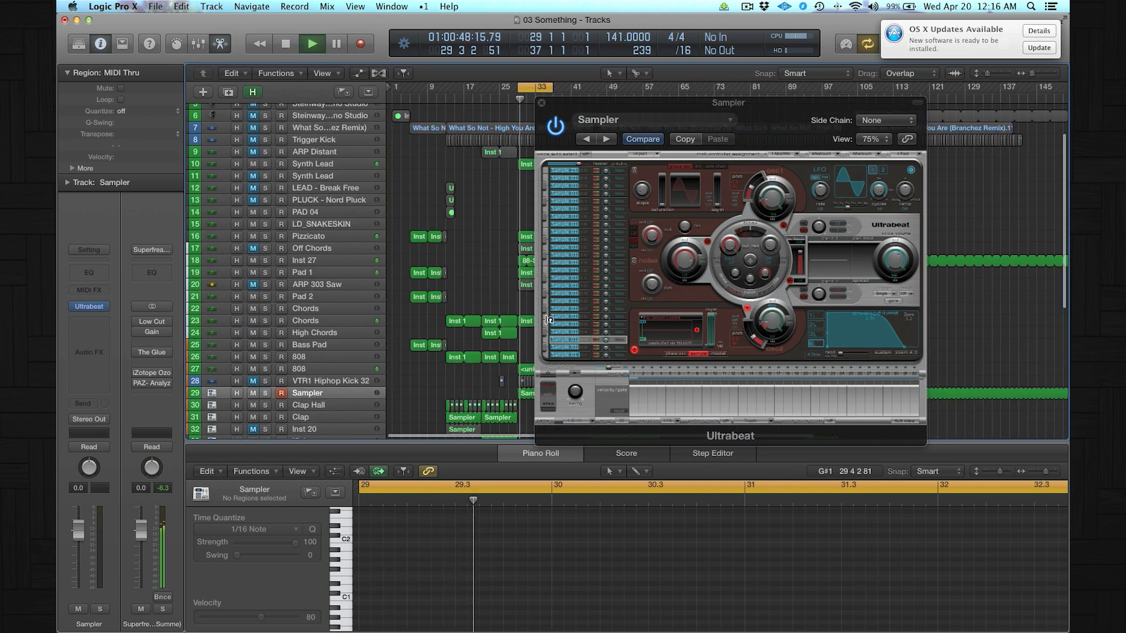
pyautogui.click(561, 354)
pyautogui.moveTo(783, 321)
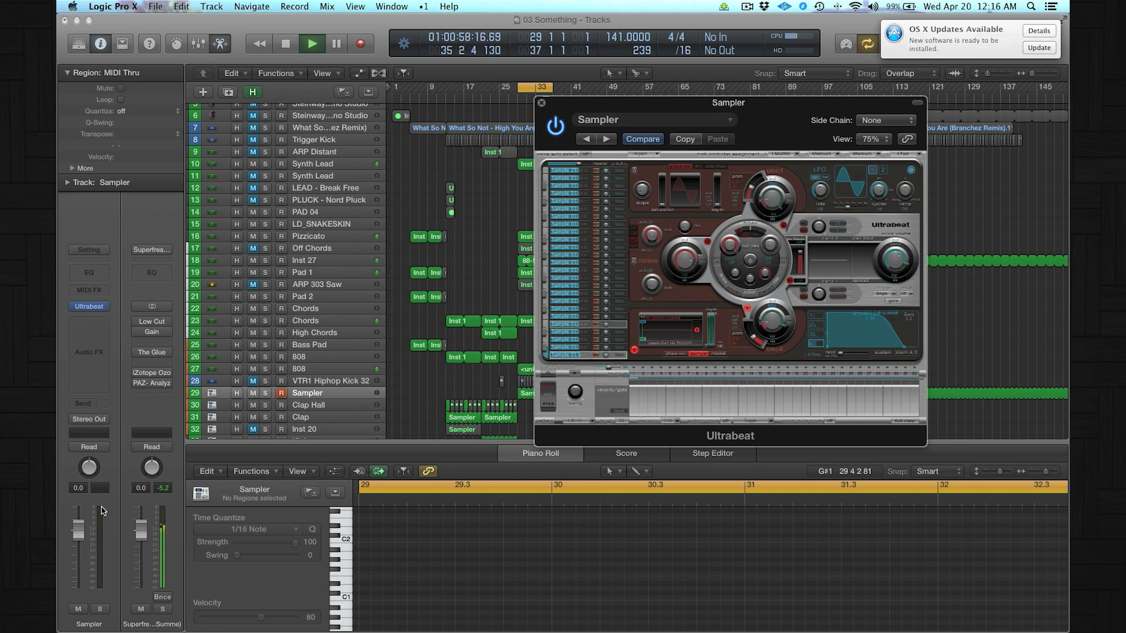
pyautogui.moveTo(79, 530); pyautogui.dragTo(78, 550)
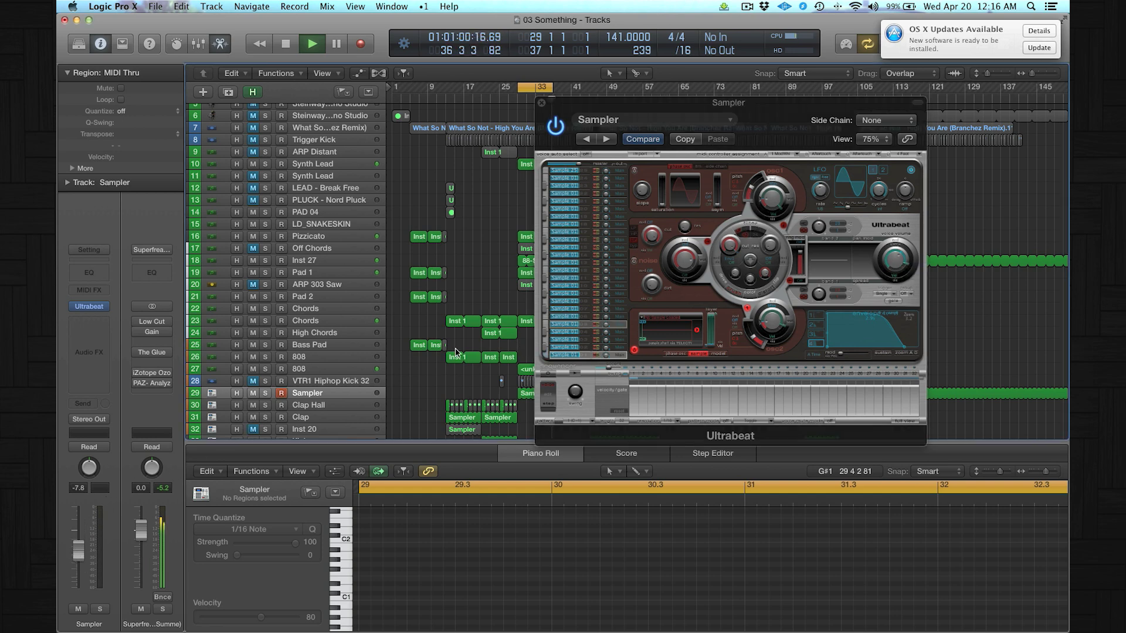
pyautogui.click(642, 320)
# Open Ultrabeat's Load Sample browser and navigate to the Audentity Kicks folder.
pyautogui.click(524, 321)
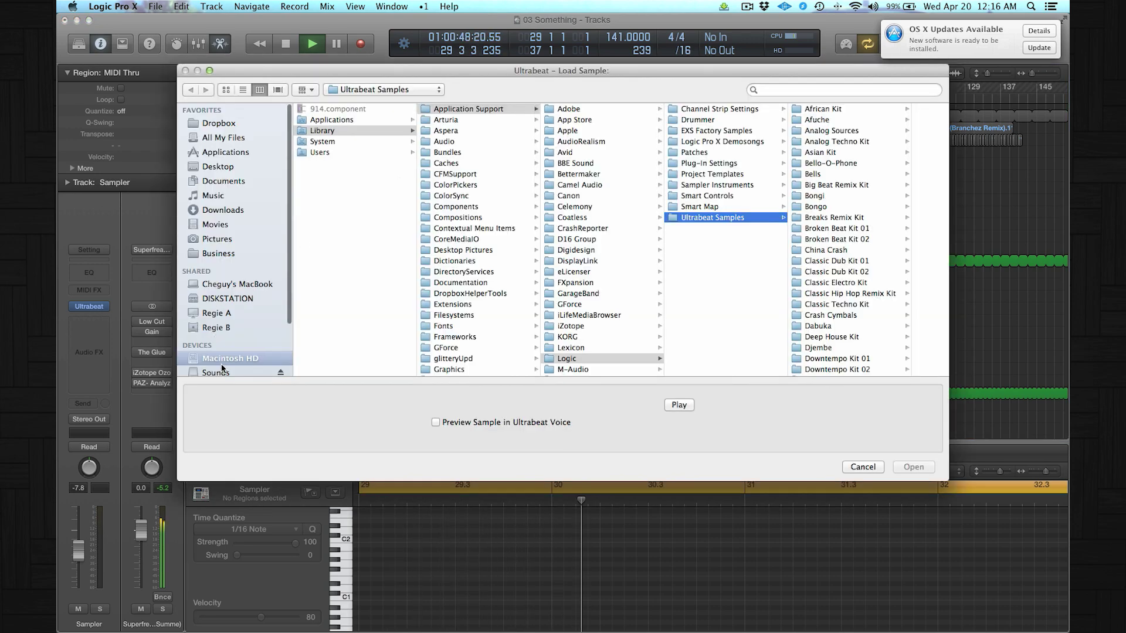
pyautogui.click(218, 373)
pyautogui.click(348, 131)
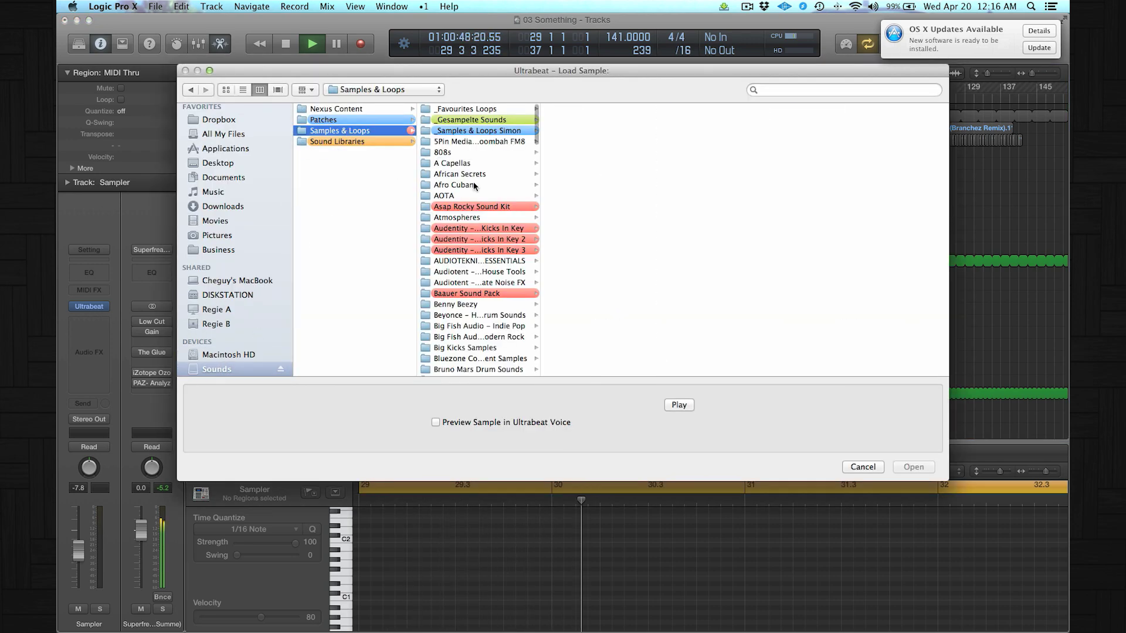
pyautogui.click(488, 240)
pyautogui.click(587, 112)
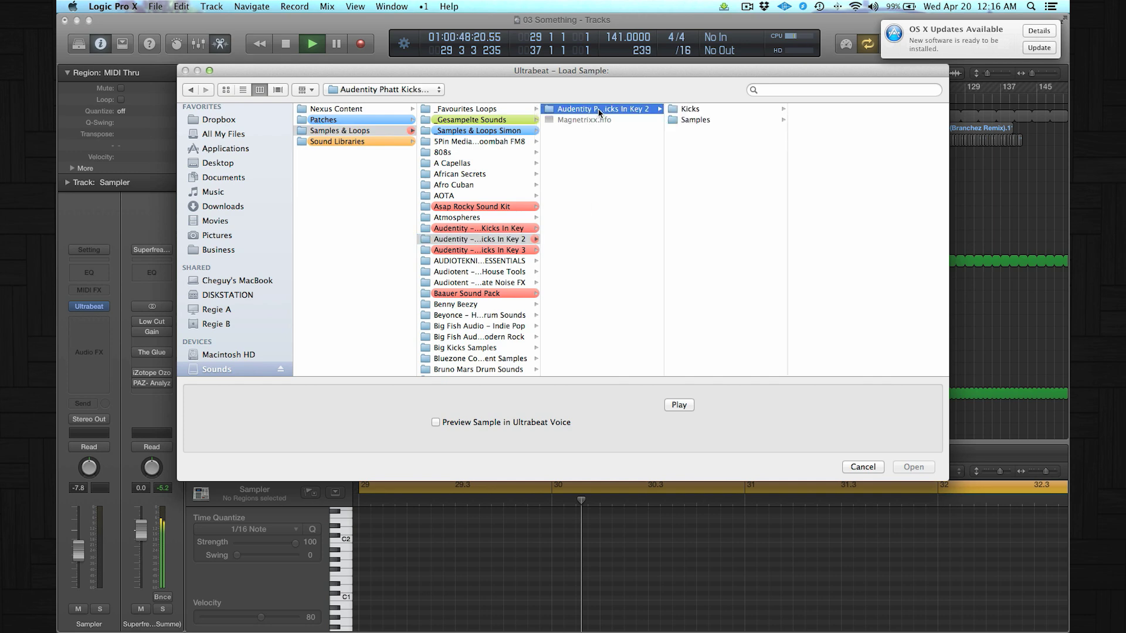
pyautogui.click(712, 108)
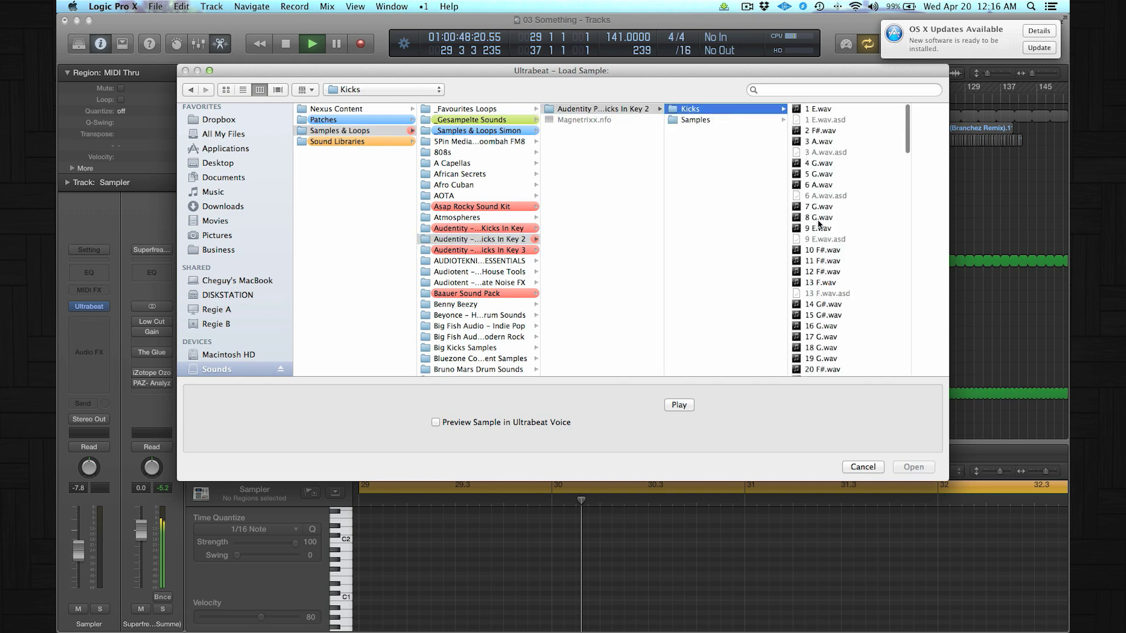
# Audition kicks 8 G, 11 F#, 18 G, 30 G and 34 G#, then cancel and stop playback.
pyautogui.click(819, 218)
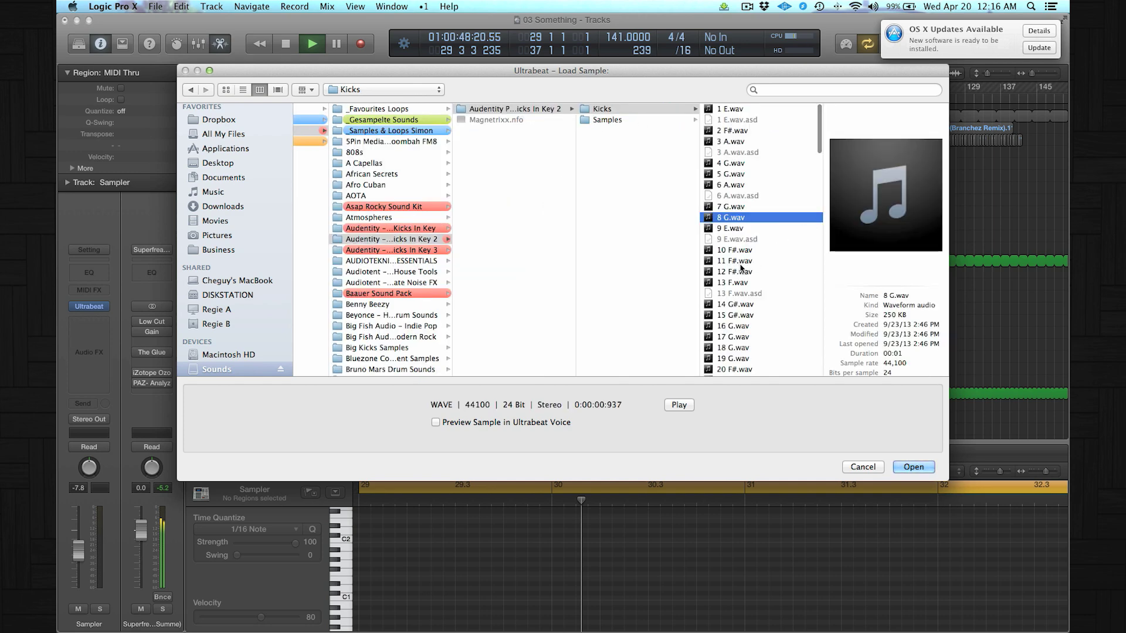
pyautogui.click(741, 261)
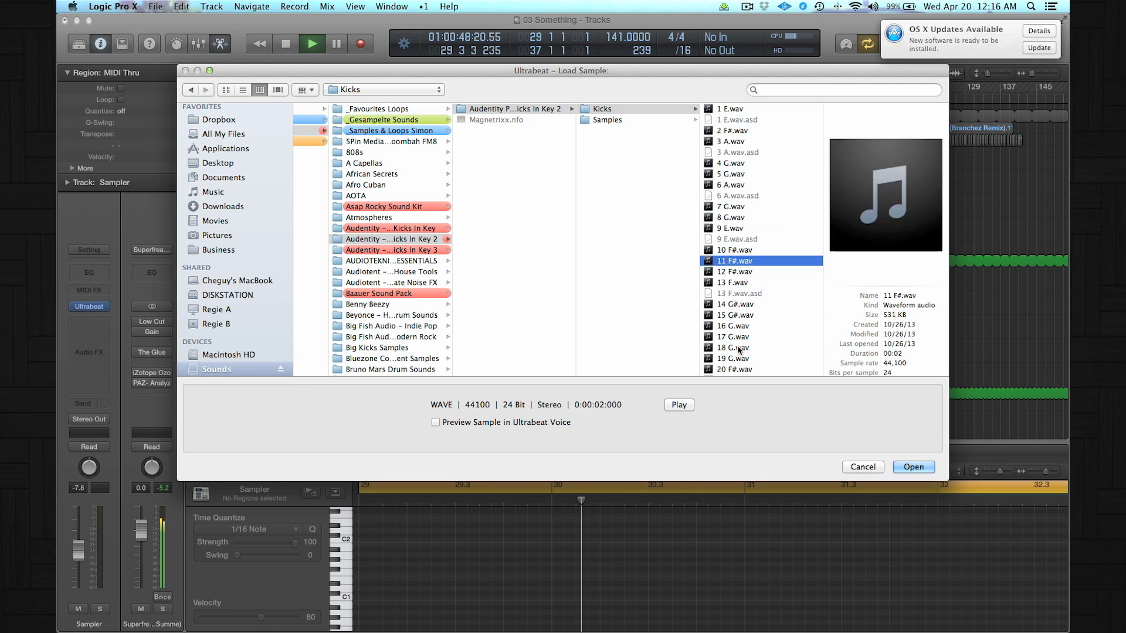
pyautogui.click(738, 349)
pyautogui.scroll(-2, 739, 351)
pyautogui.scroll(-3, 738, 351)
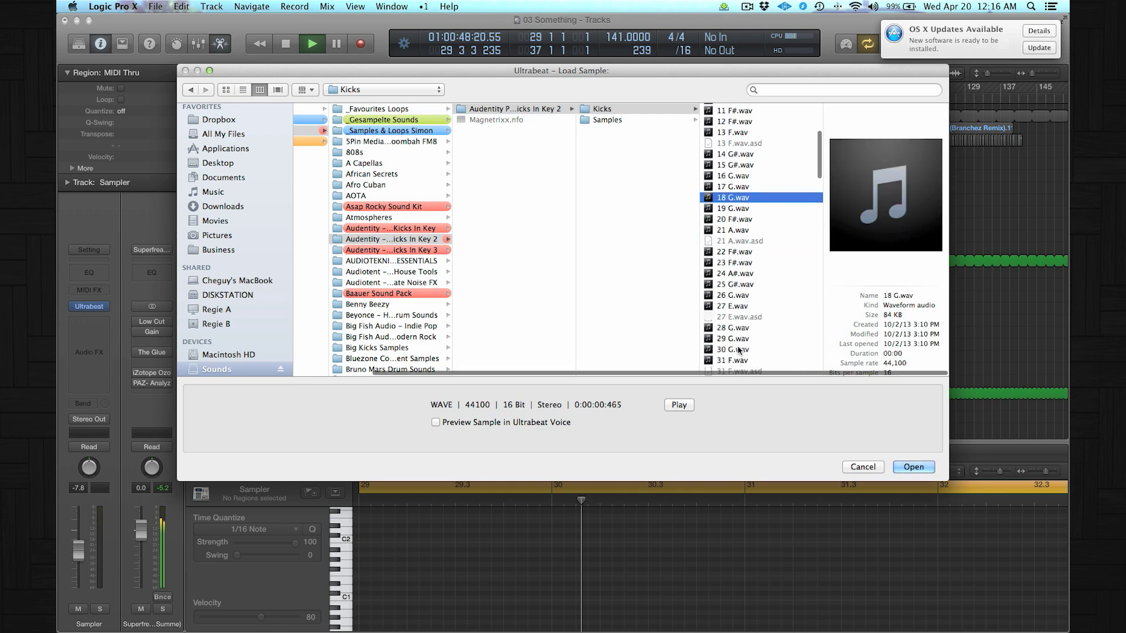
pyautogui.click(738, 350)
pyautogui.scroll(-2, 738, 350)
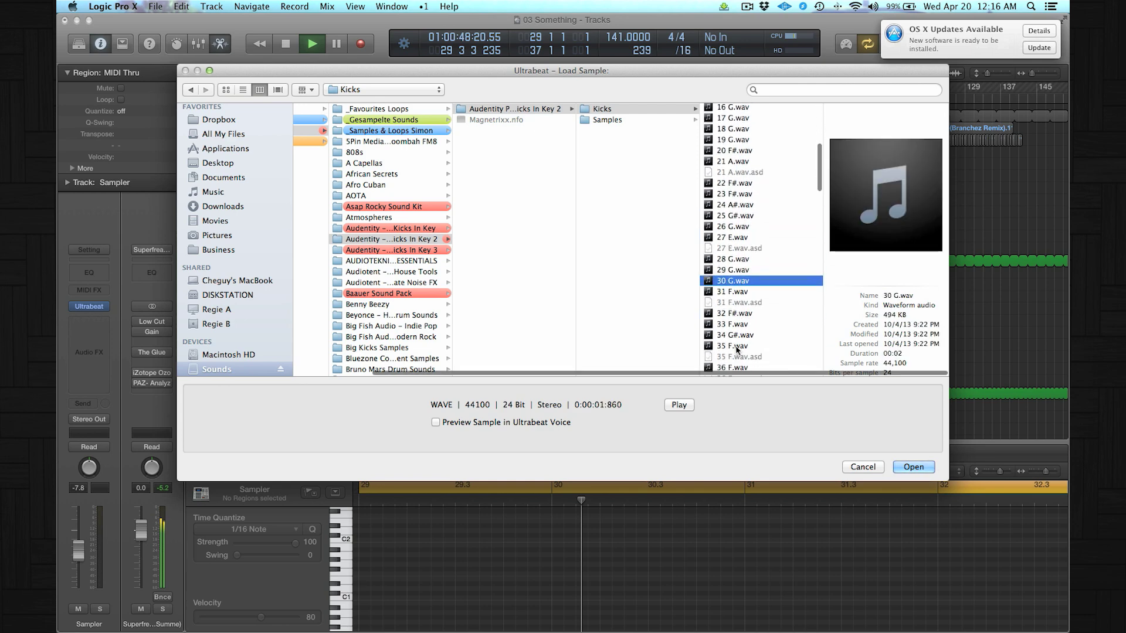
pyautogui.click(736, 335)
pyautogui.scroll(-2, 402, 325)
pyautogui.scroll(-7, 402, 324)
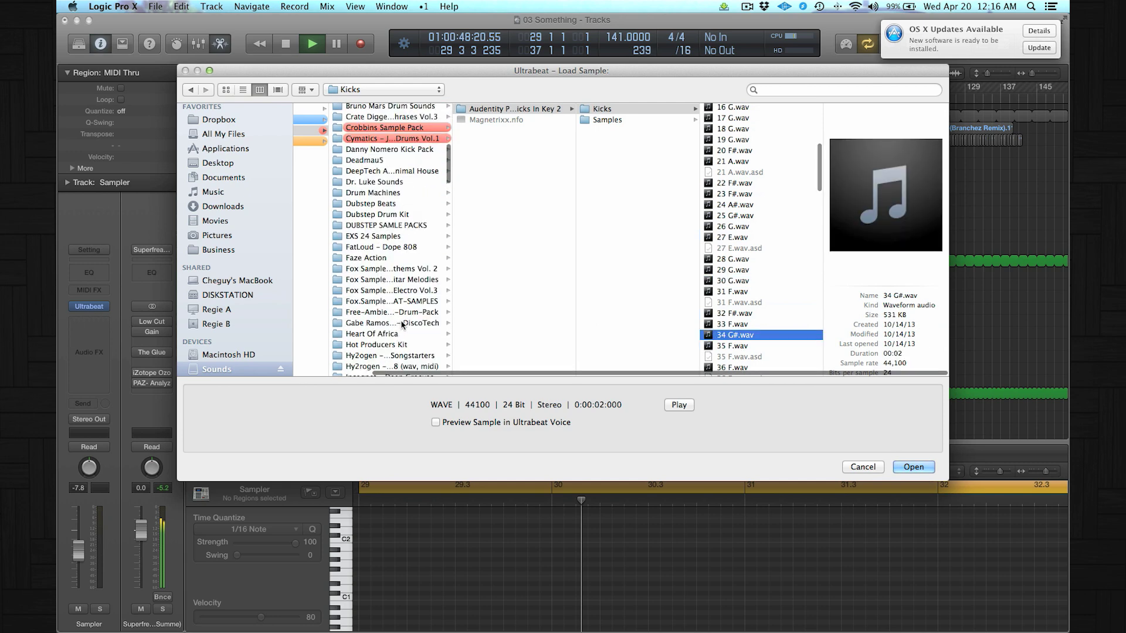
pyautogui.click(861, 466)
pyautogui.press('space')
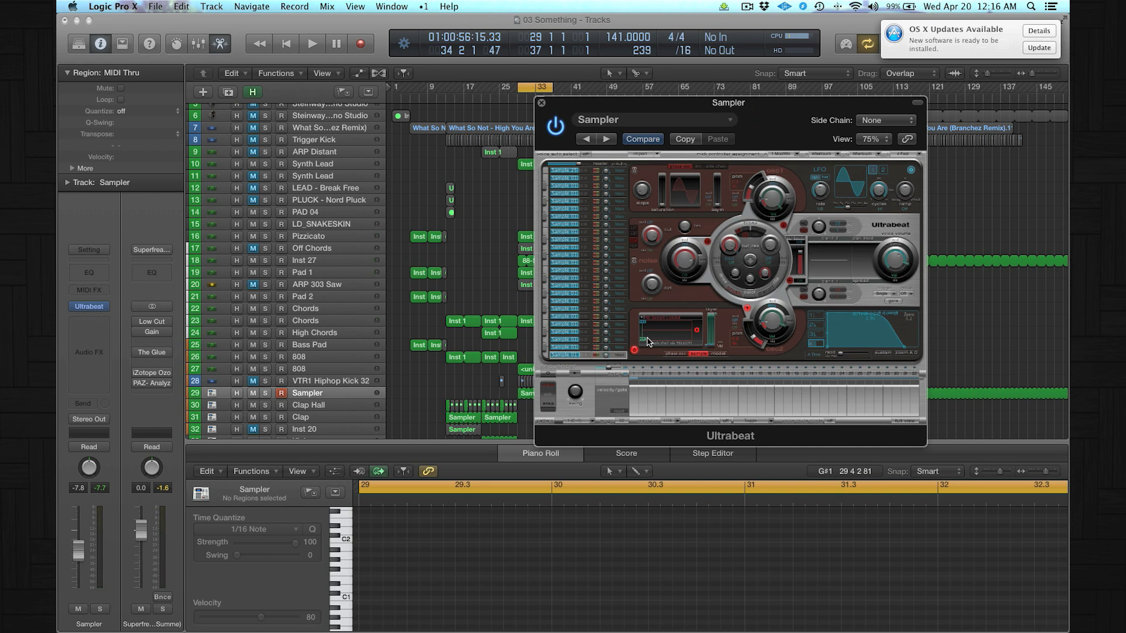
# Play from bar 29, solo the Sampler track, and tune the oscillator to 293.7Hz.
pyautogui.press('space')
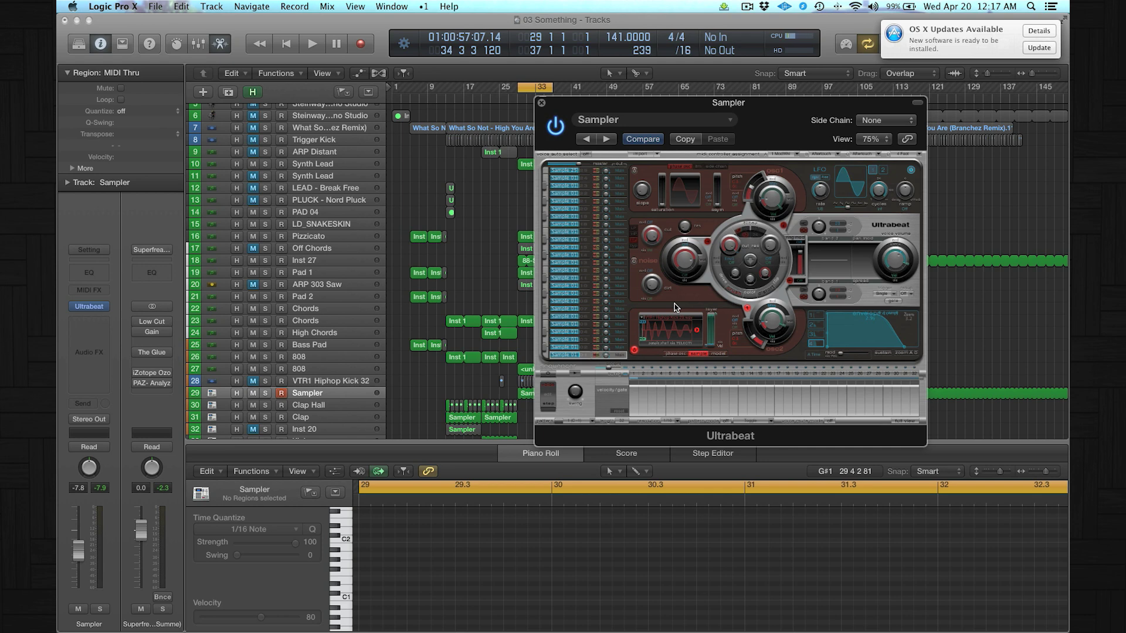
pyautogui.press('space')
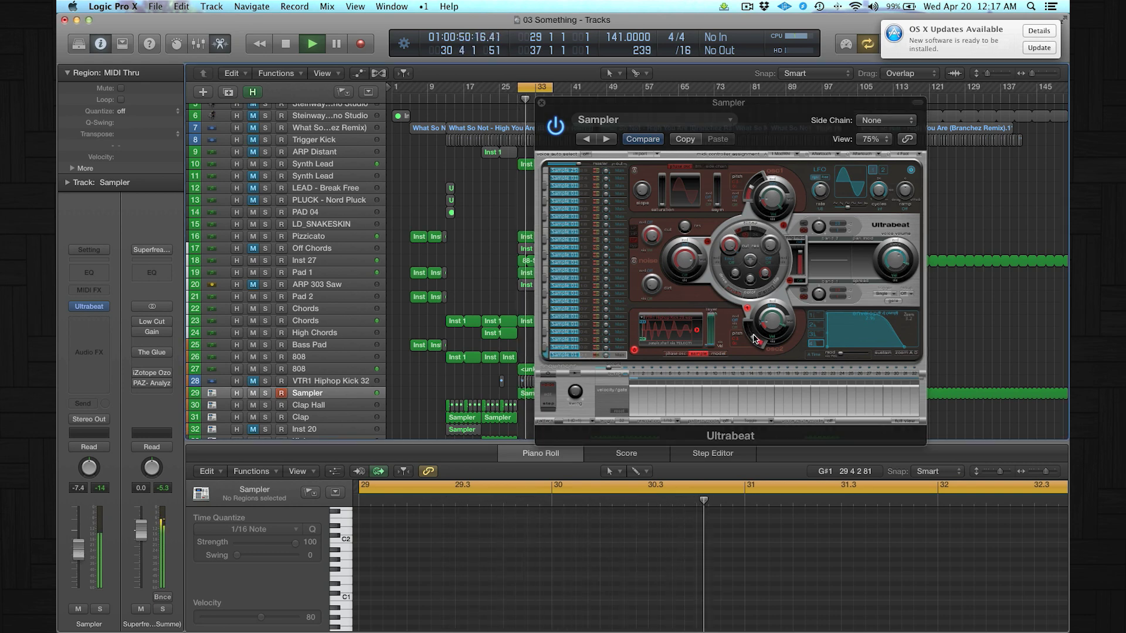
pyautogui.moveTo(754, 339)
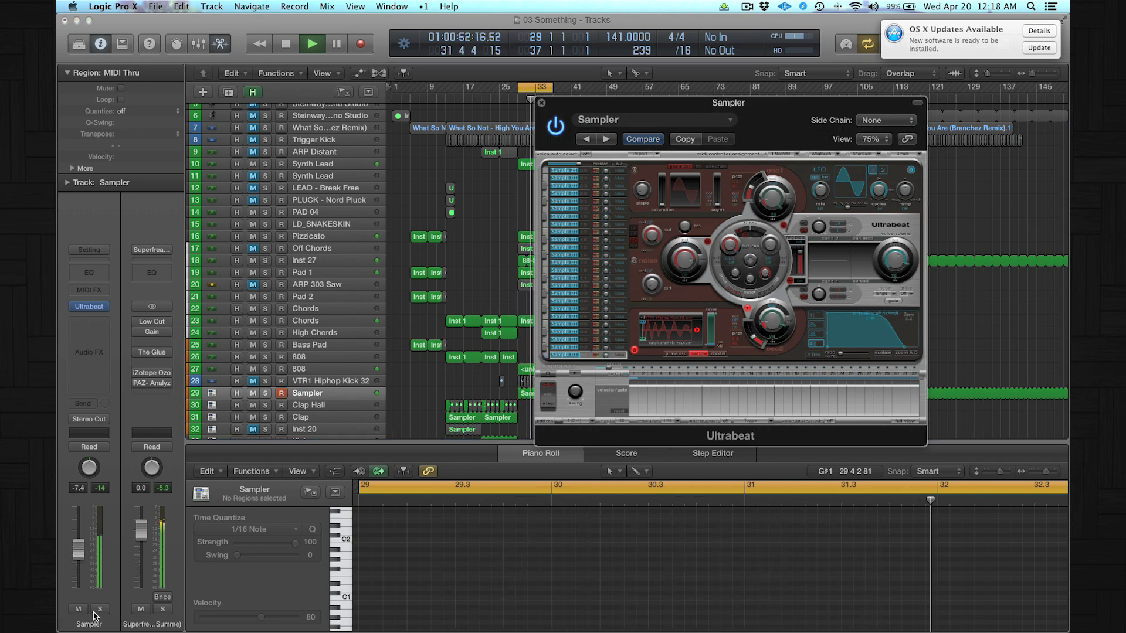
pyautogui.press('s')
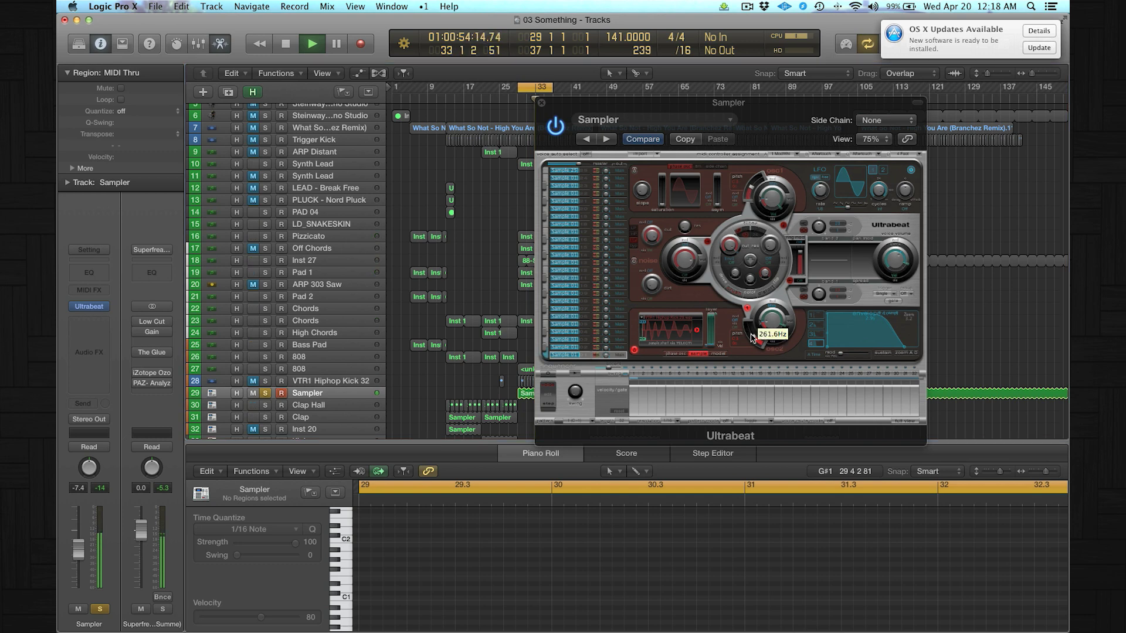
pyautogui.moveTo(753, 338); pyautogui.dragTo(753, 336)
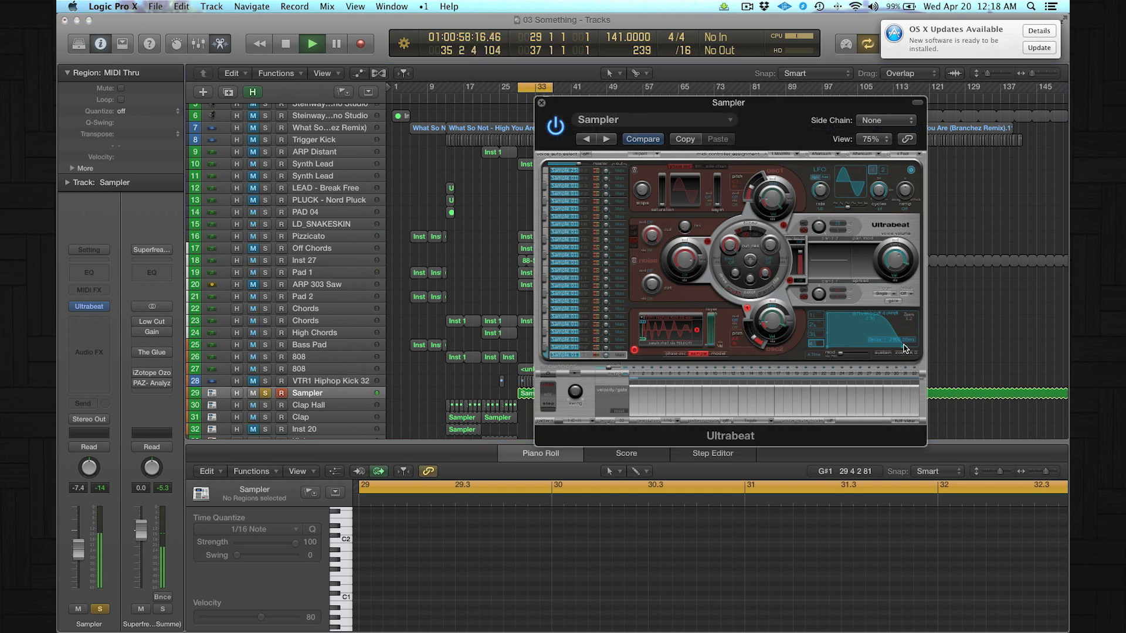
# Set envelope 4 decay to 170ms and attack to 17ms.
pyautogui.moveTo(892, 347); pyautogui.dragTo(864, 352)
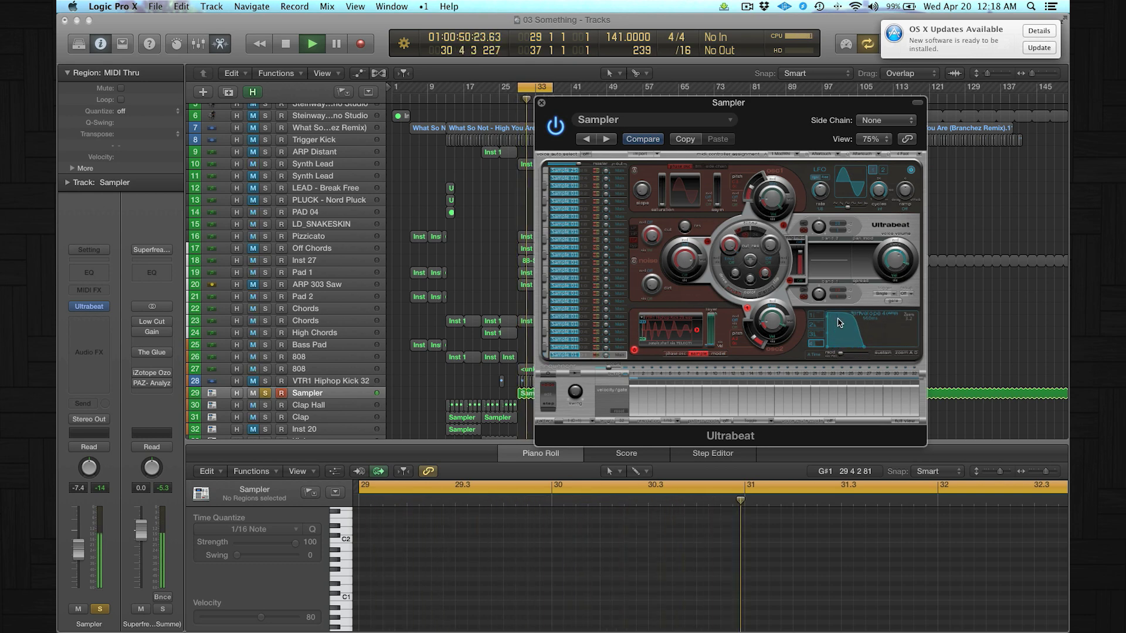
pyautogui.click(835, 350)
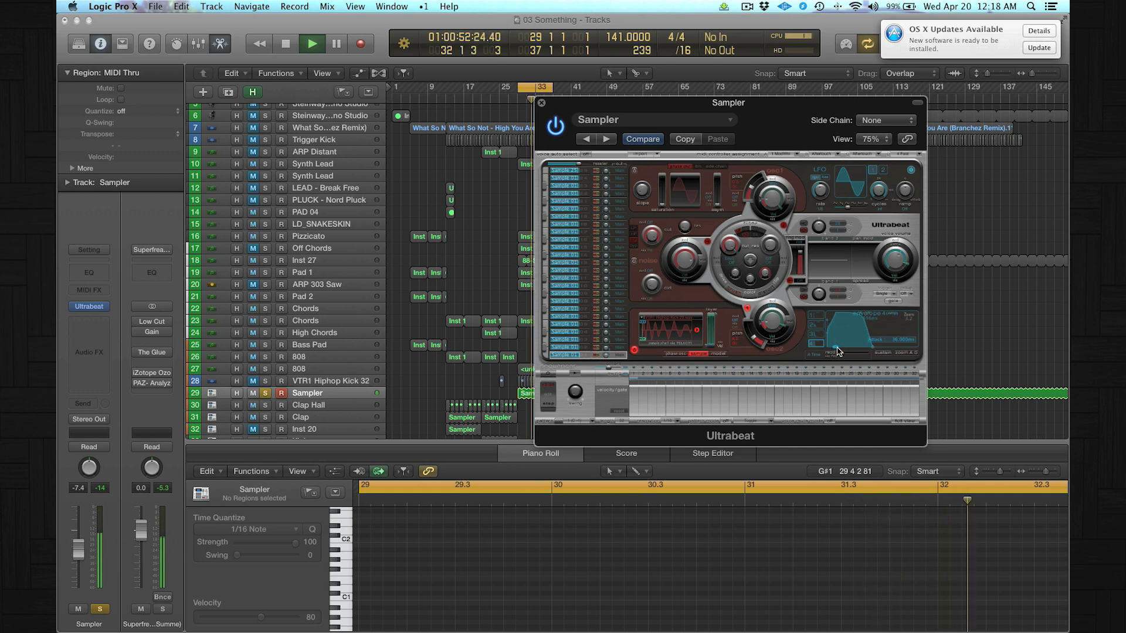
pyautogui.moveTo(834, 351); pyautogui.dragTo(841, 351)
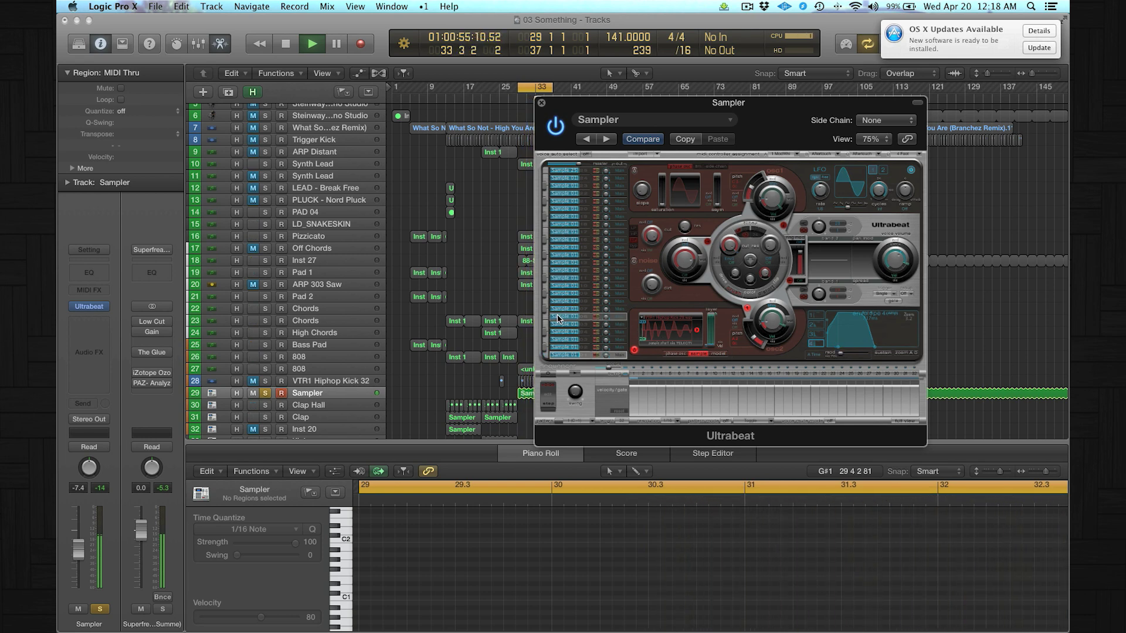
pyautogui.click(565, 341)
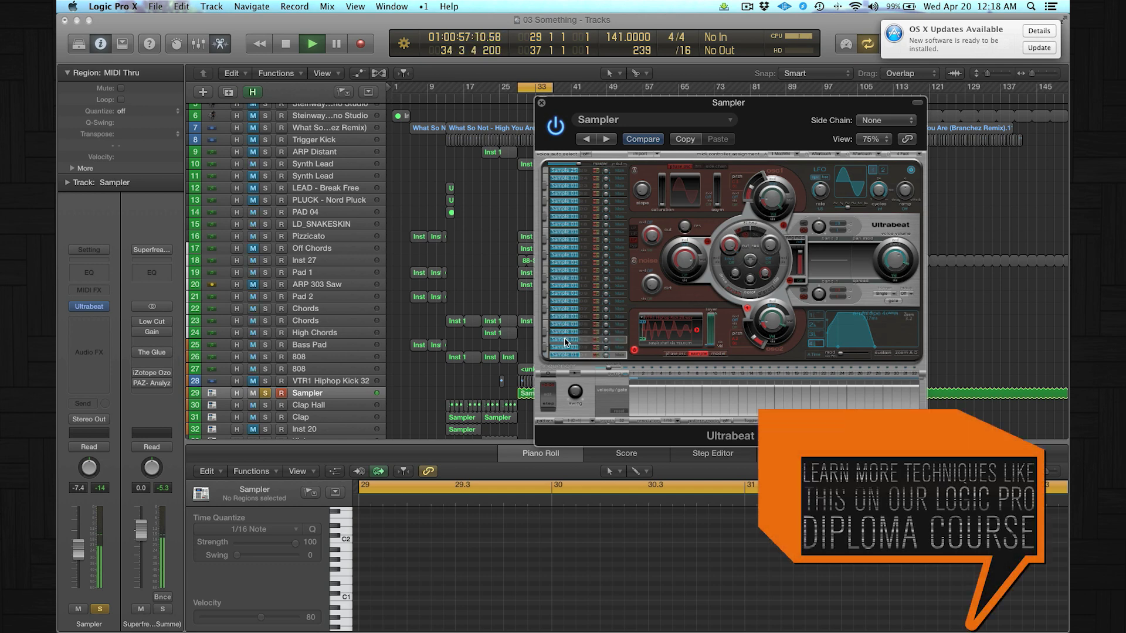
# Switch the kit to step-sequencer mode and unsolo the Drum & Bass Kit 01 track.
pyautogui.click(561, 326)
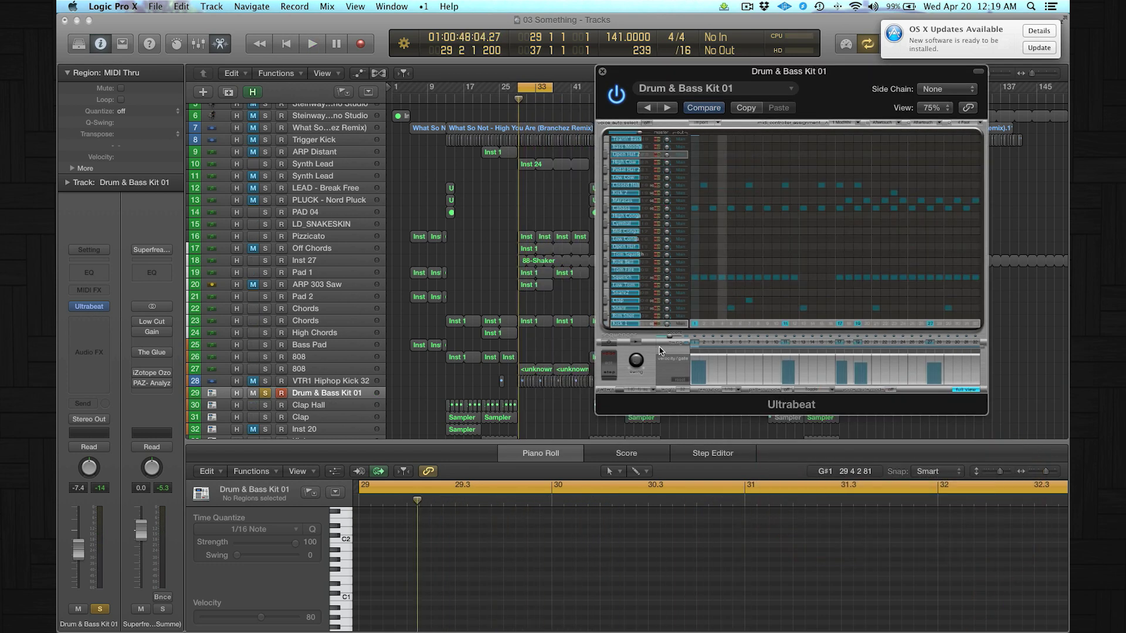
pyautogui.click(608, 345)
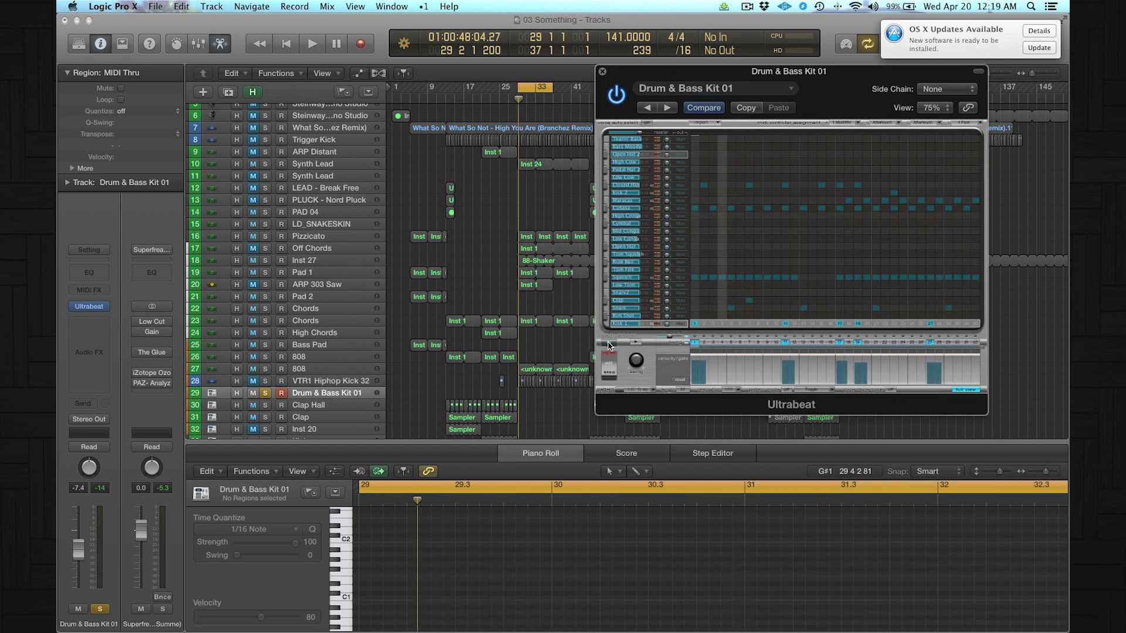
pyautogui.press('space')
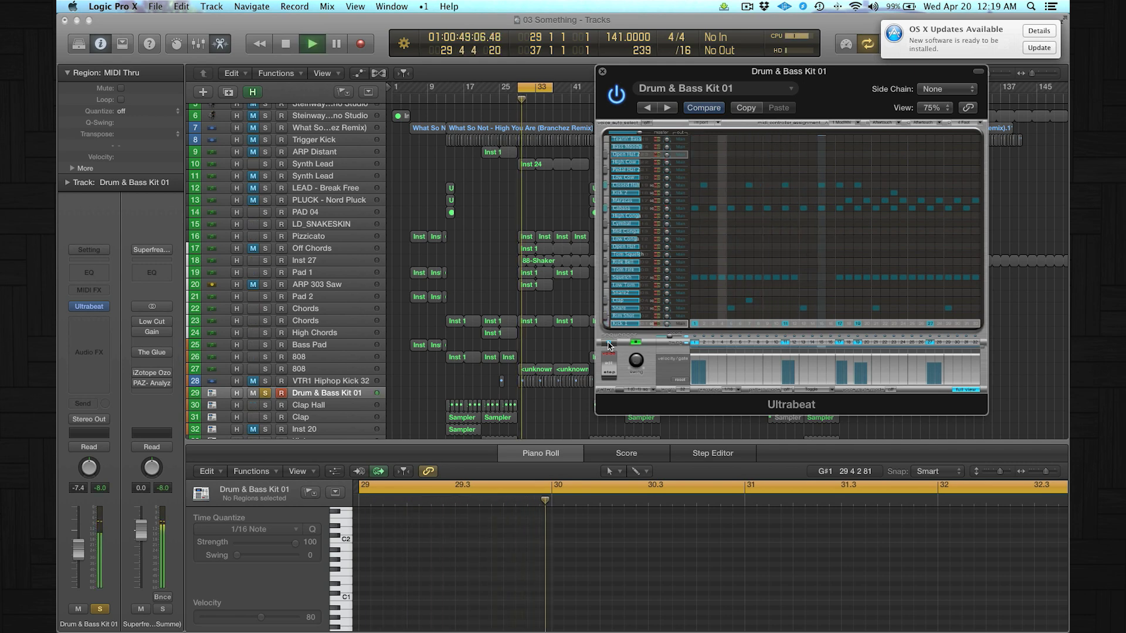
pyautogui.click(265, 393)
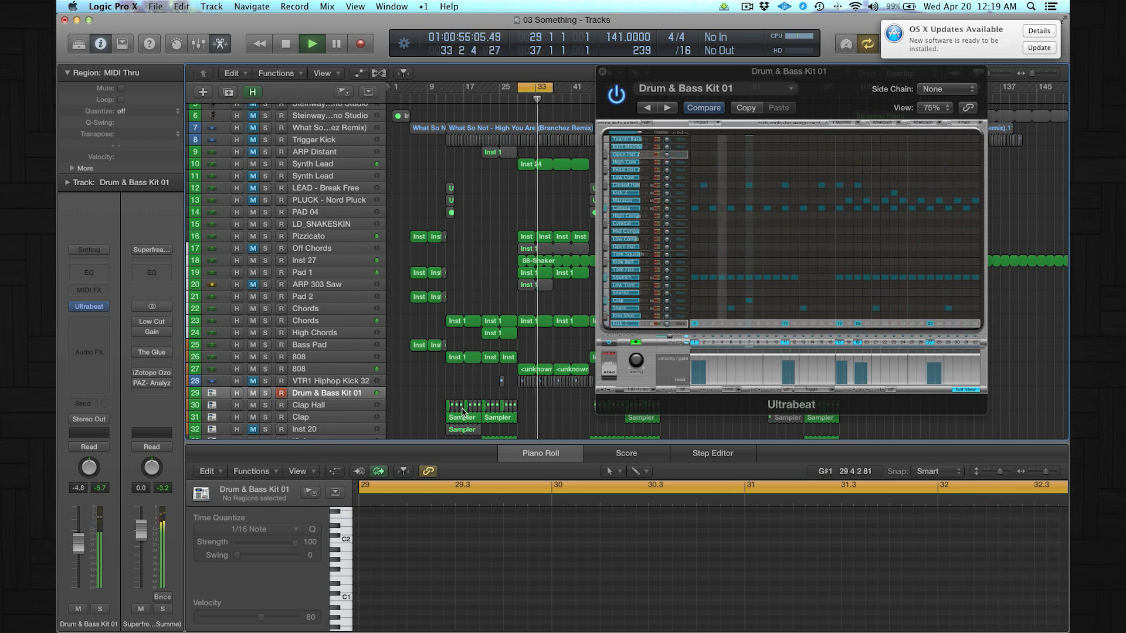
pyautogui.press('space')
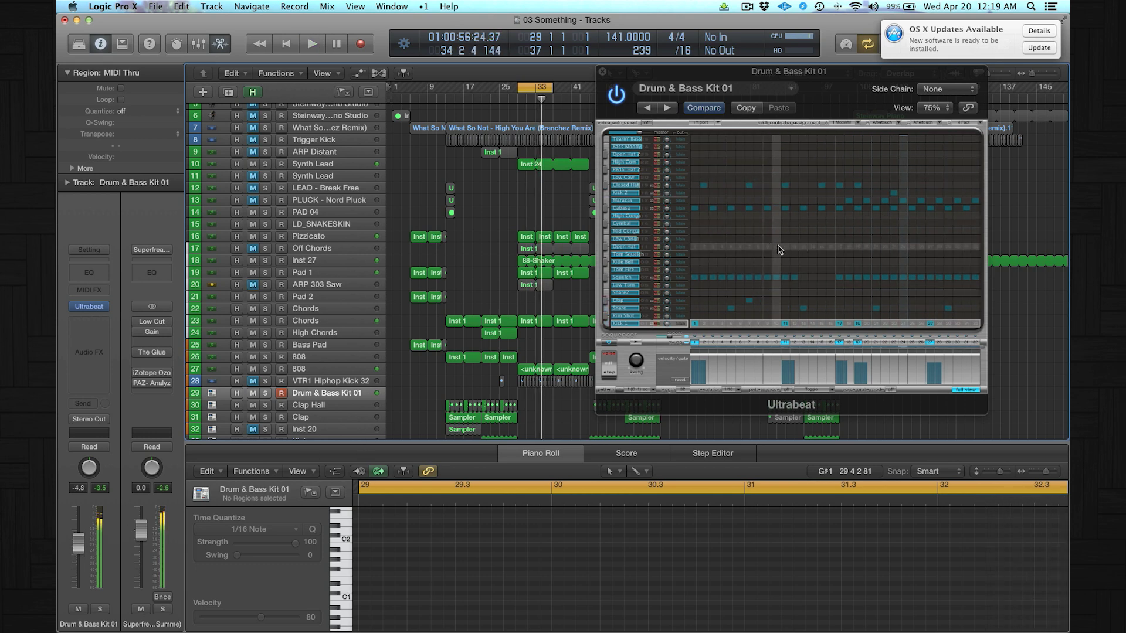
# Add Open Hat steps at 3, 6 and 11 plus a Mid Conga step at 20.
pyautogui.click(738, 247)
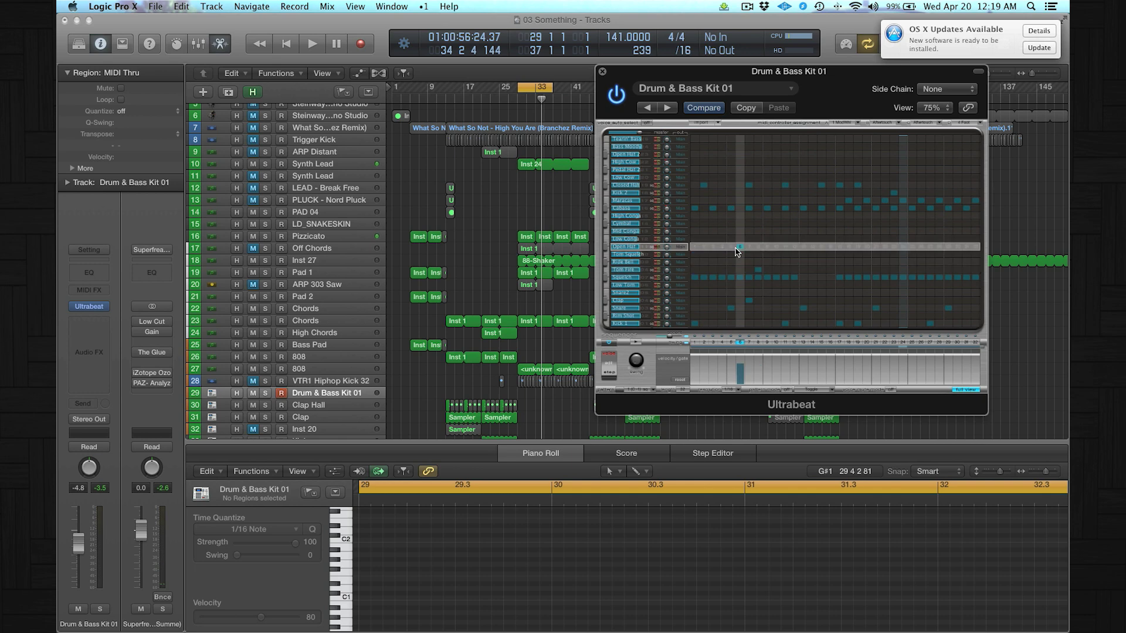
pyautogui.click(712, 247)
pyautogui.click(785, 247)
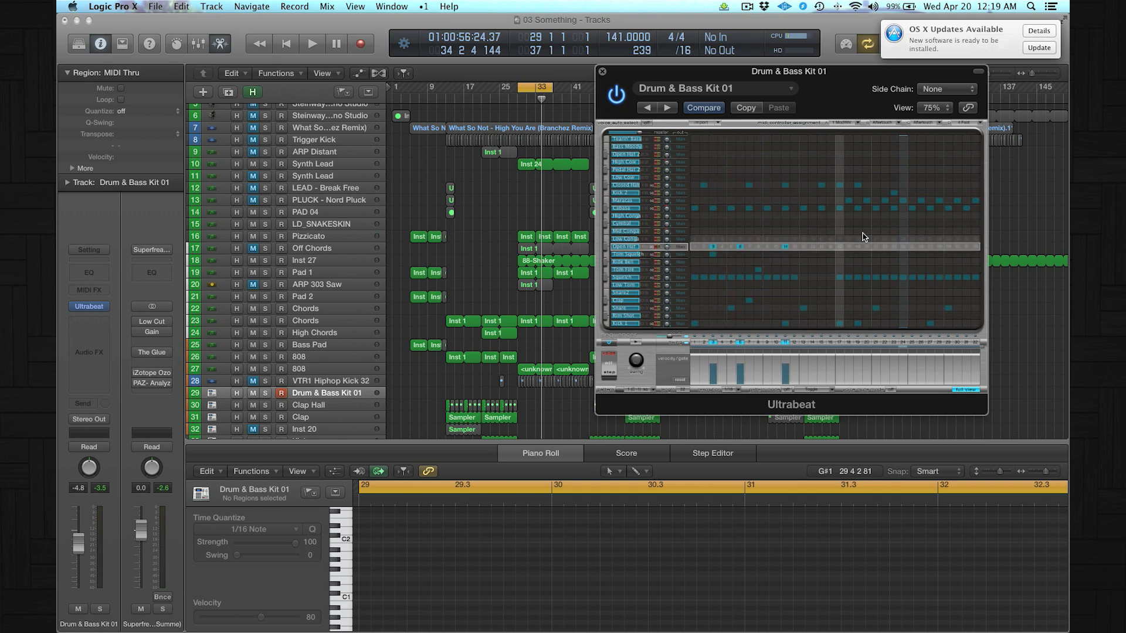
pyautogui.click(867, 231)
pyautogui.click(867, 277)
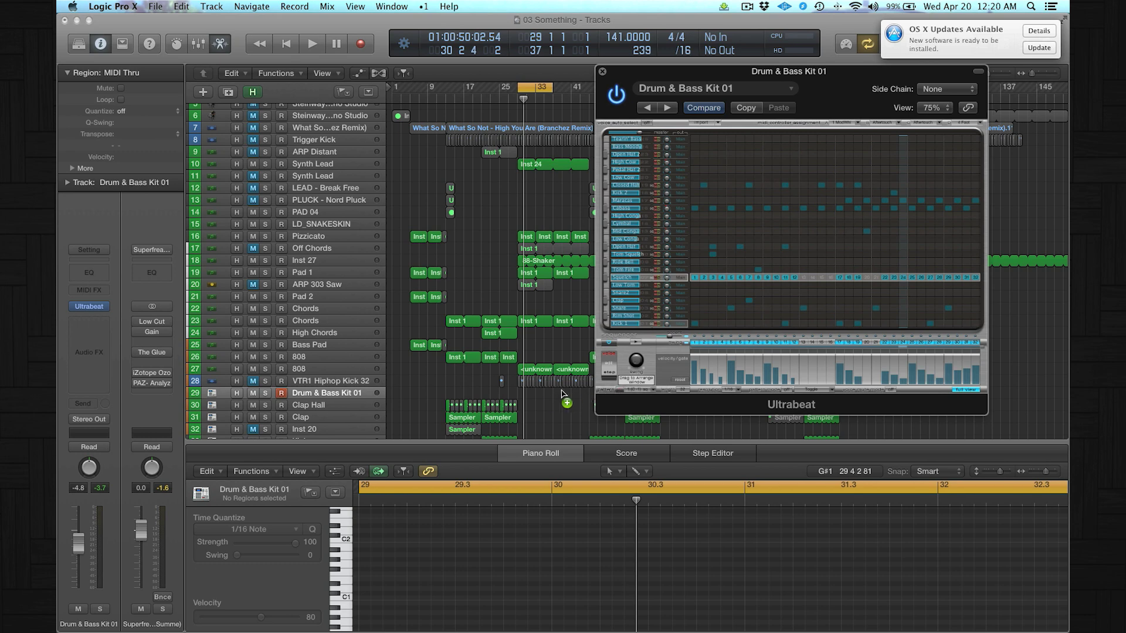
# Drag the Ultrabeat step pattern onto track 29 as a 74-note MIDI region at bar 29.
pyautogui.moveTo(522, 397); pyautogui.dragTo(522, 397)
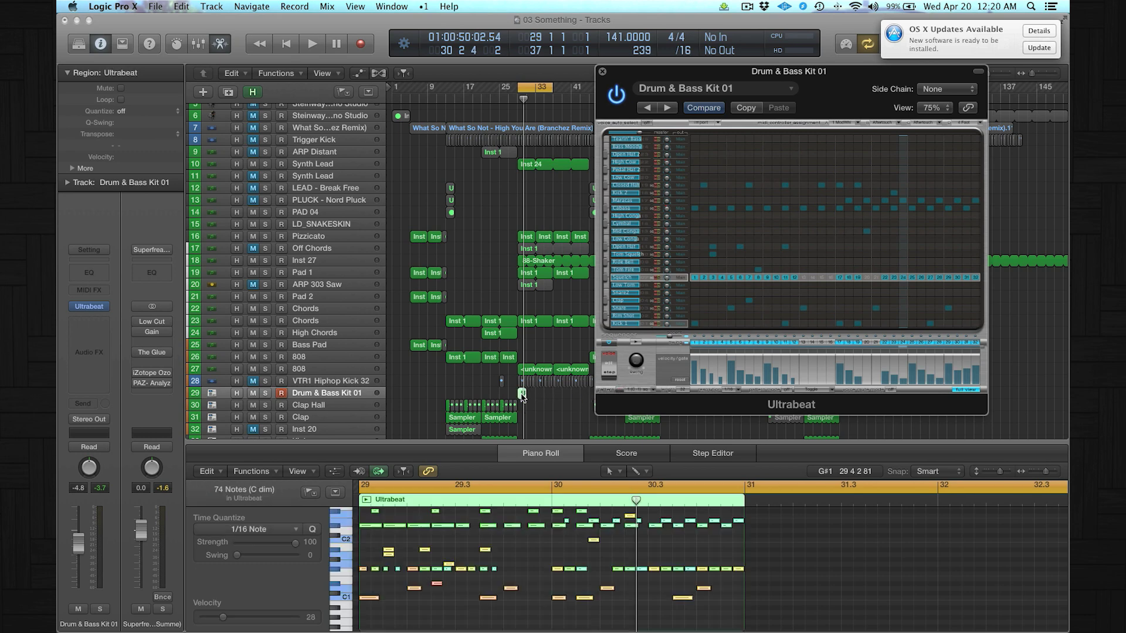
pyautogui.scroll(1, 526, 553)
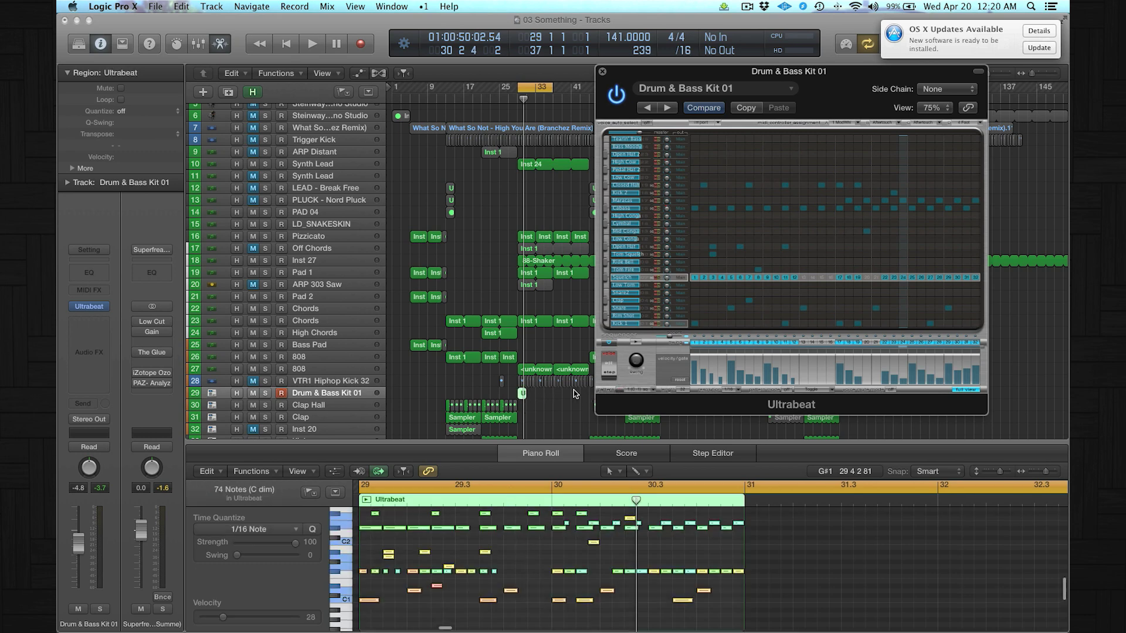
pyautogui.scroll(1, 524, 559)
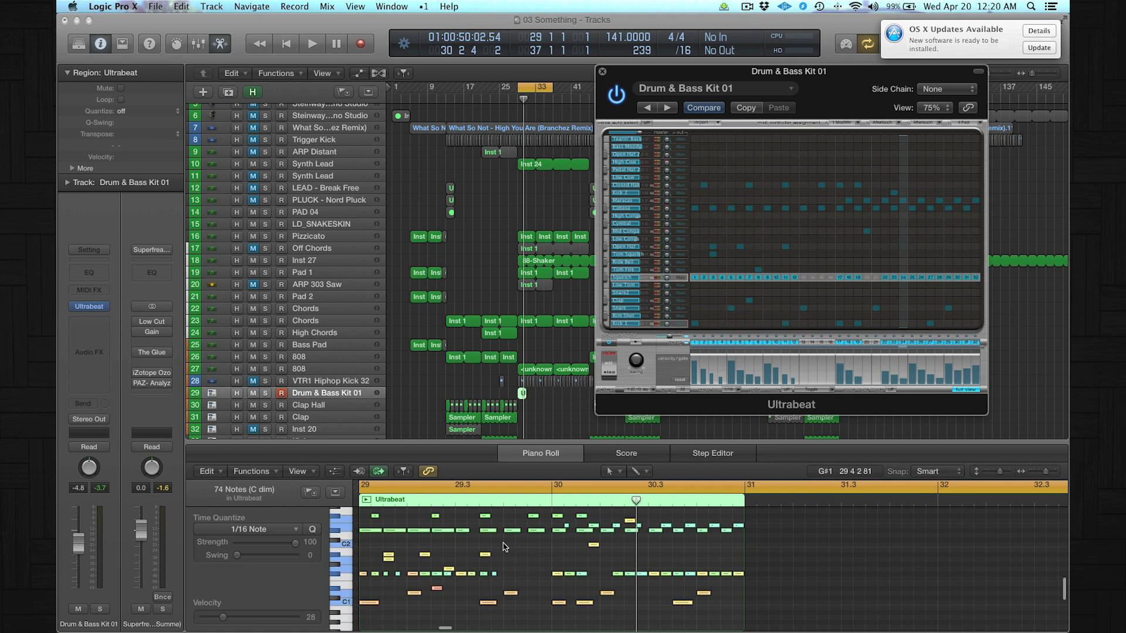